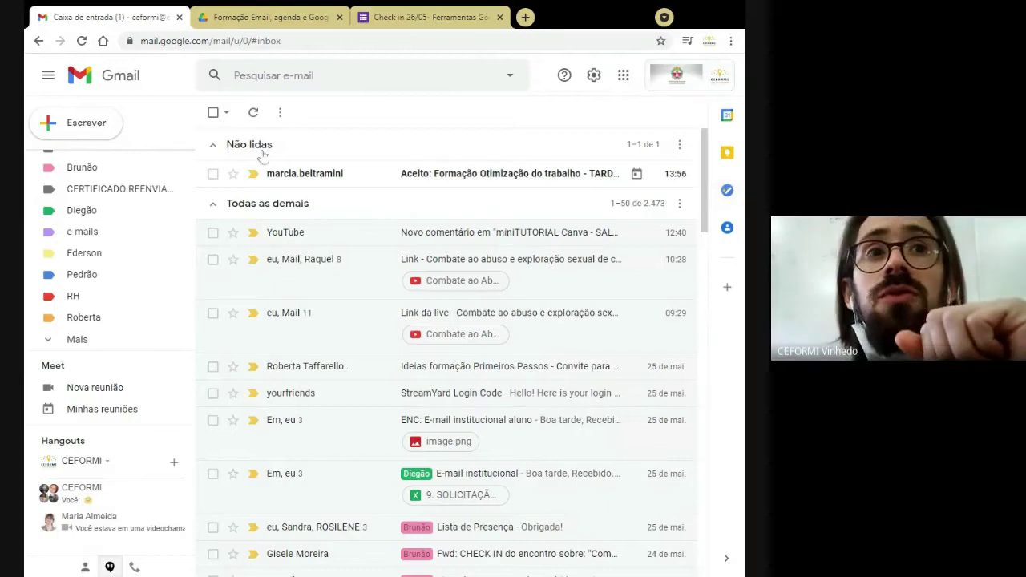
Step: Examine the mailbox's full label list, including the extra entries hidden at its end and the options for managing and creating labels
scroll(128, 233, "up", 2)
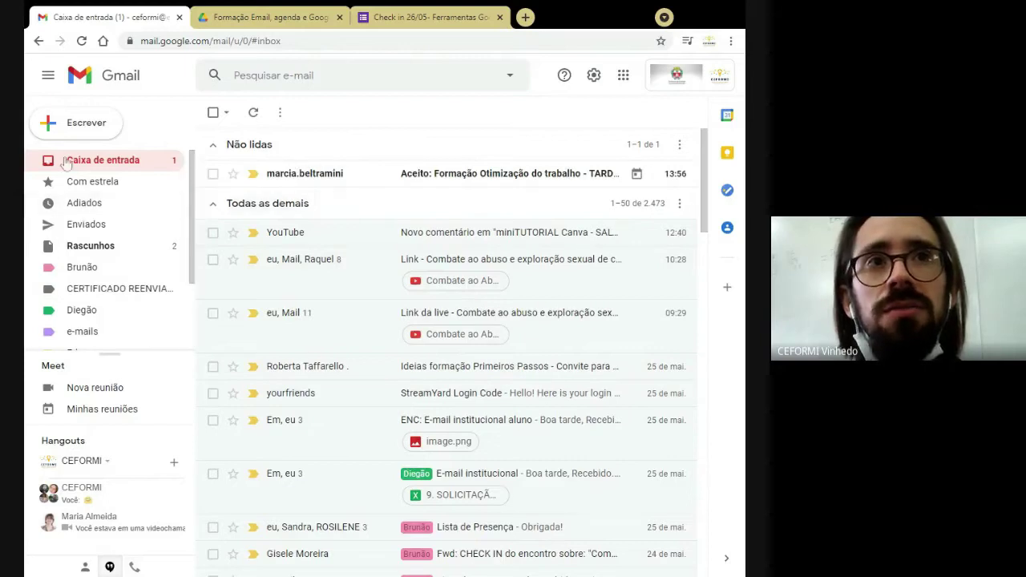
scroll(104, 227, "down", 2)
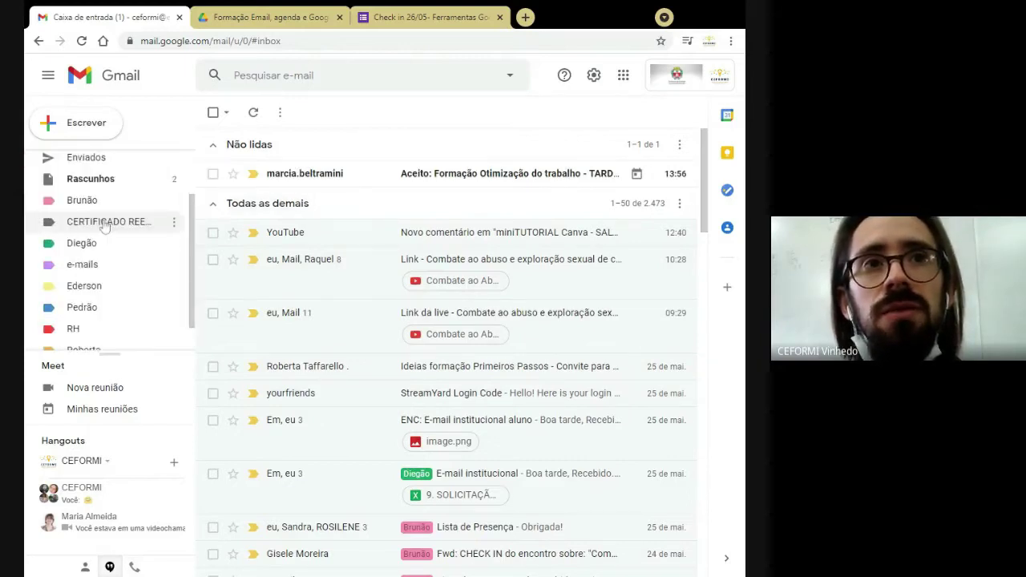
scroll(103, 240, "down", 1)
left_click(78, 340)
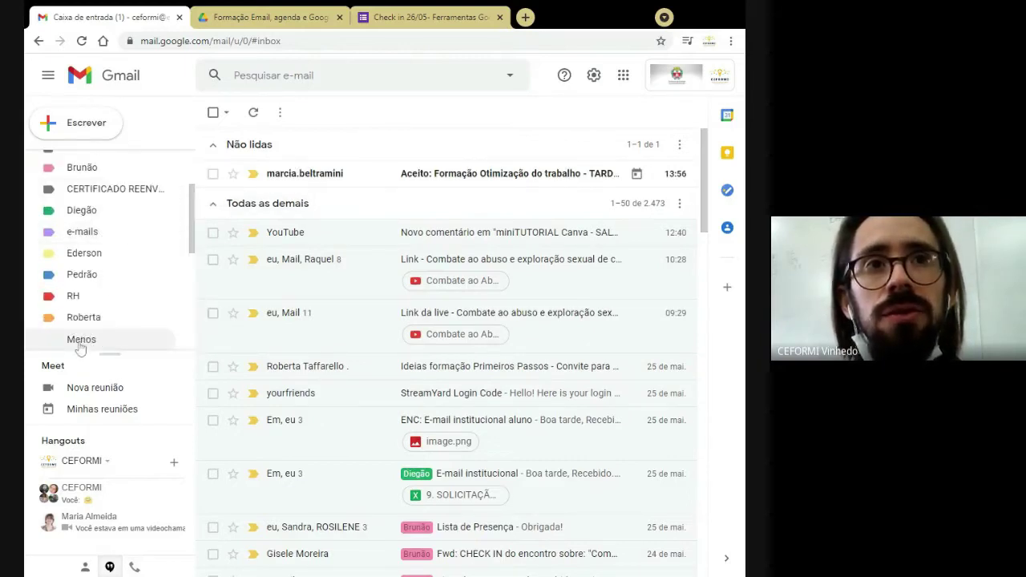
scroll(96, 261, "down", 6)
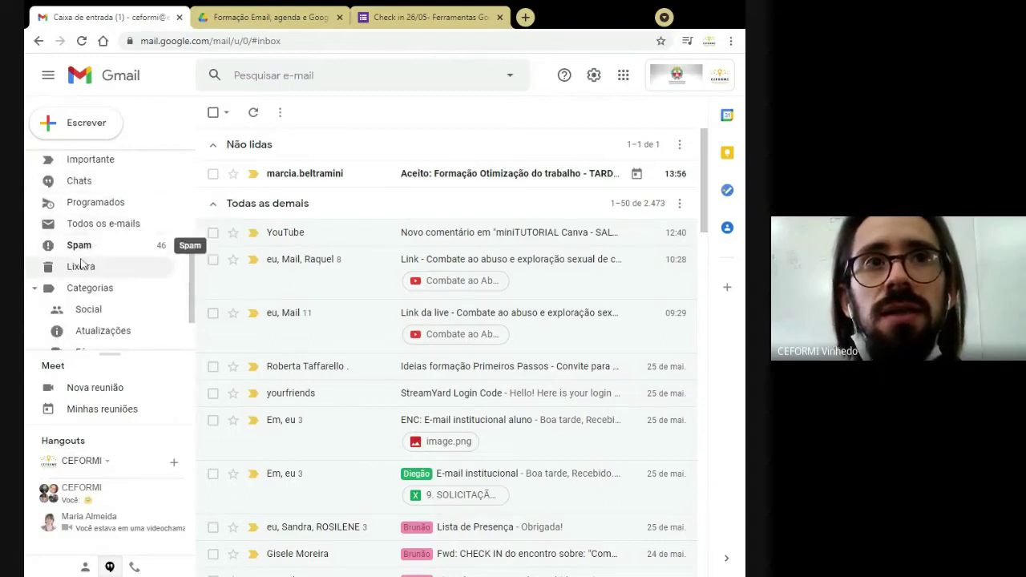
scroll(80, 257, "down", 2)
scroll(104, 241, "down", 1)
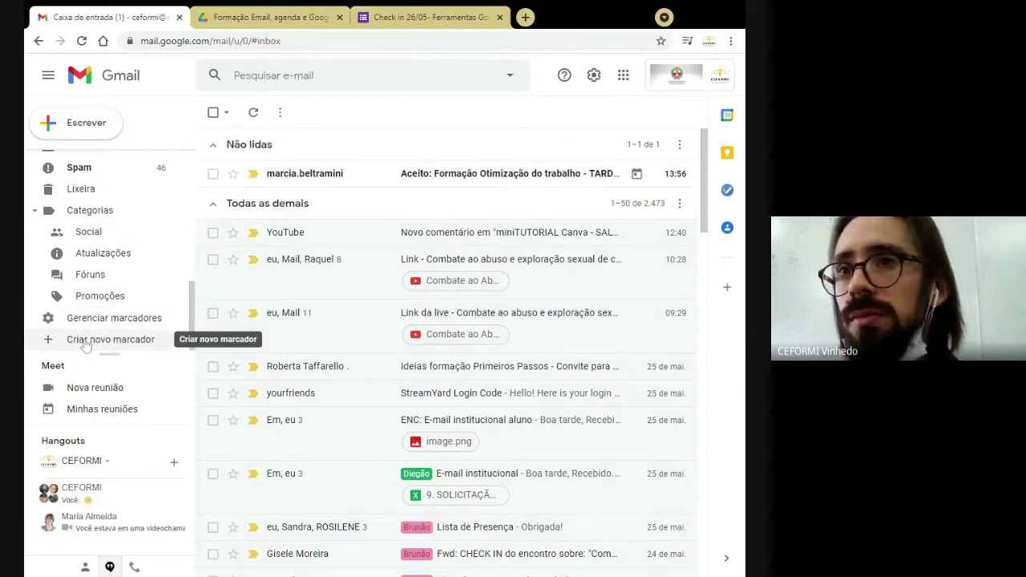
scroll(92, 297, "up", 4)
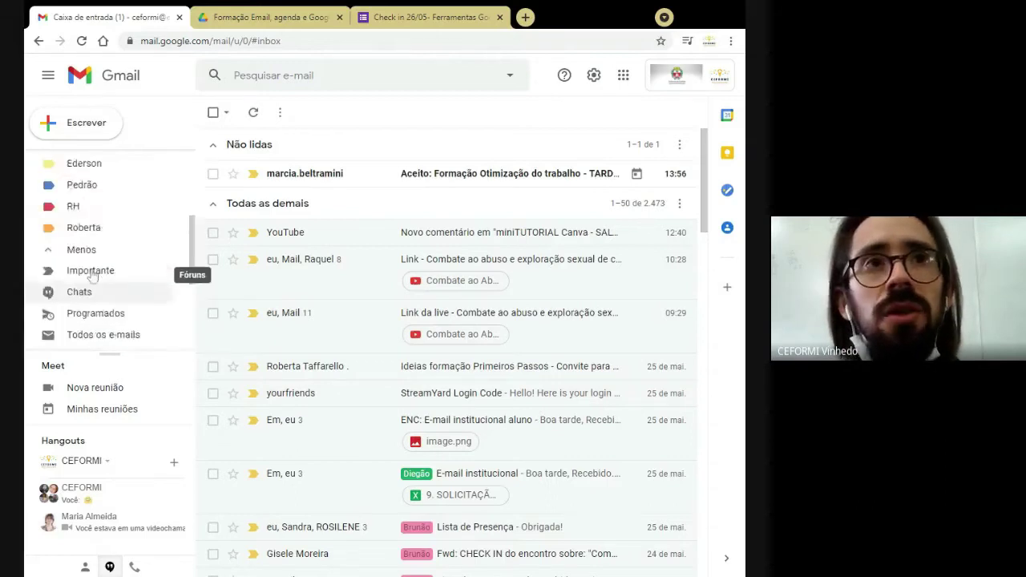
scroll(88, 313, "up", 3)
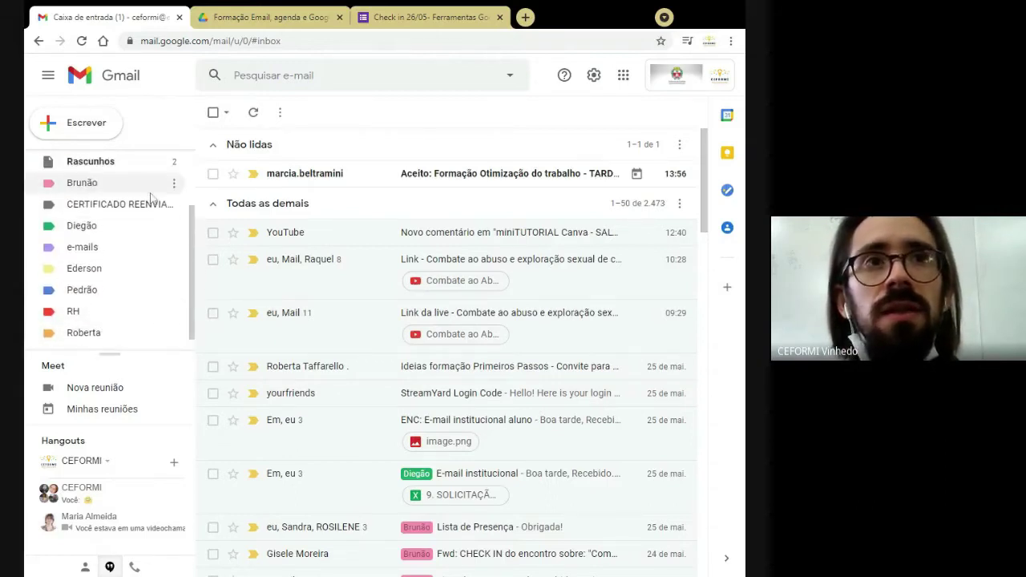
scroll(120, 203, "down", 2)
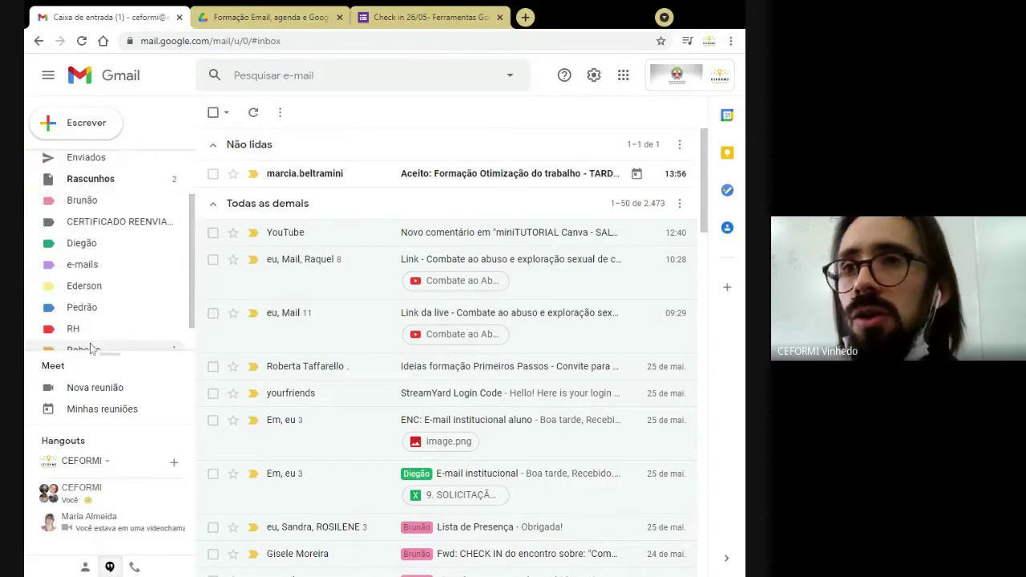
scroll(96, 286, "up", 2)
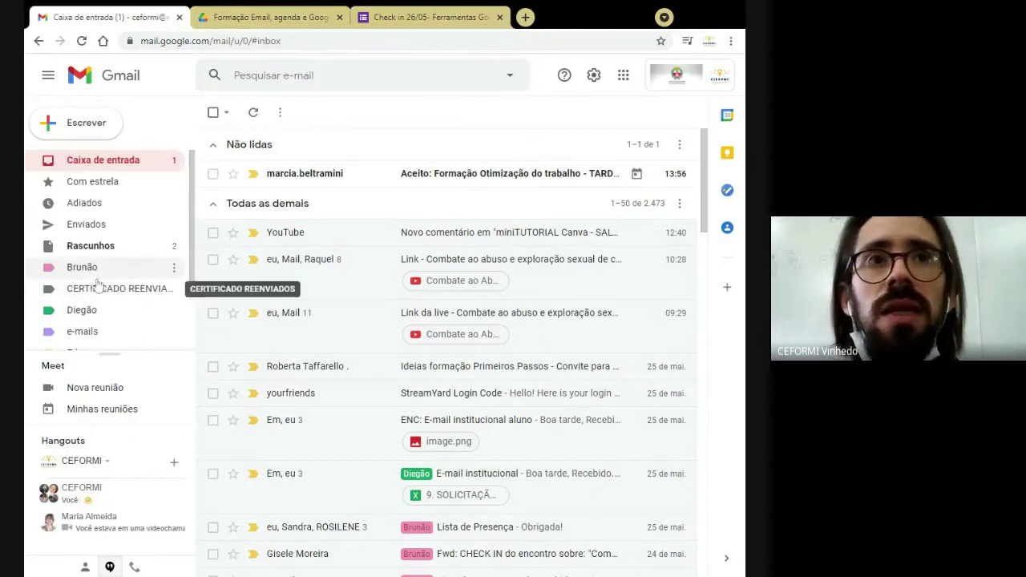
scroll(95, 204, "down", 2)
scroll(91, 211, "down", 2)
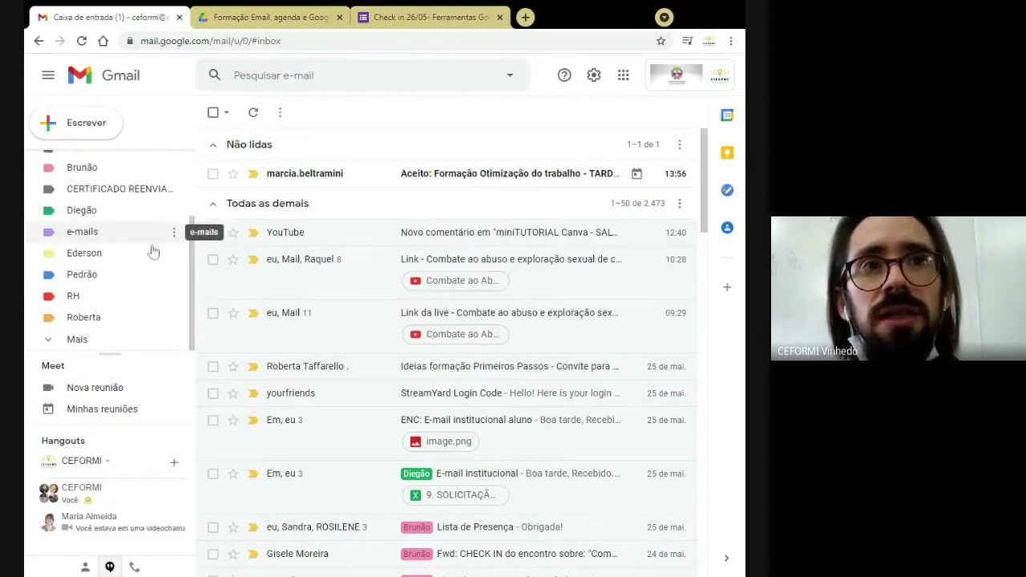
Step: Create a new Gmail label named "Formação" without nesting it under another label
left_click(78, 341)
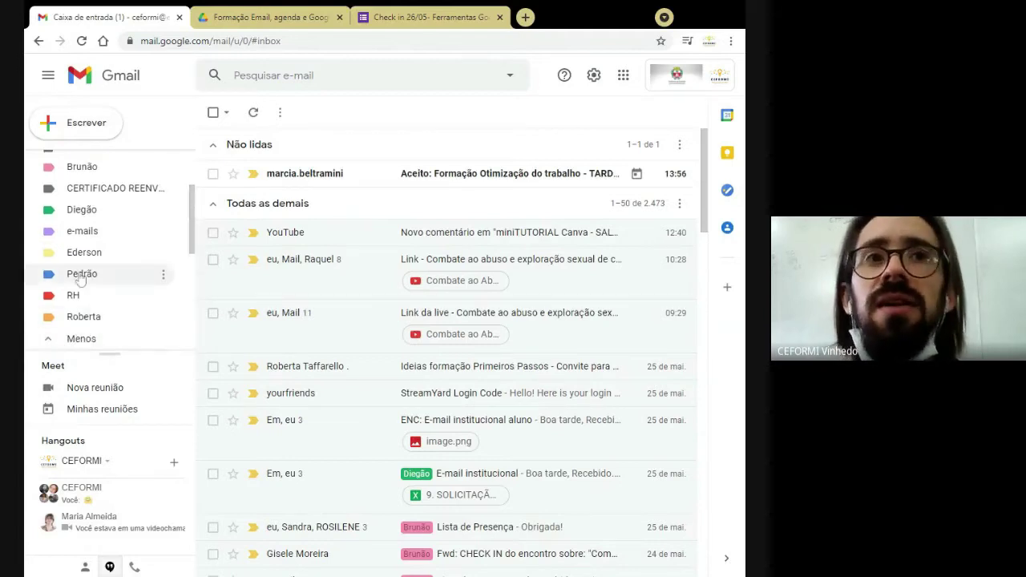
scroll(80, 272, "down", 4)
scroll(84, 277, "down", 1)
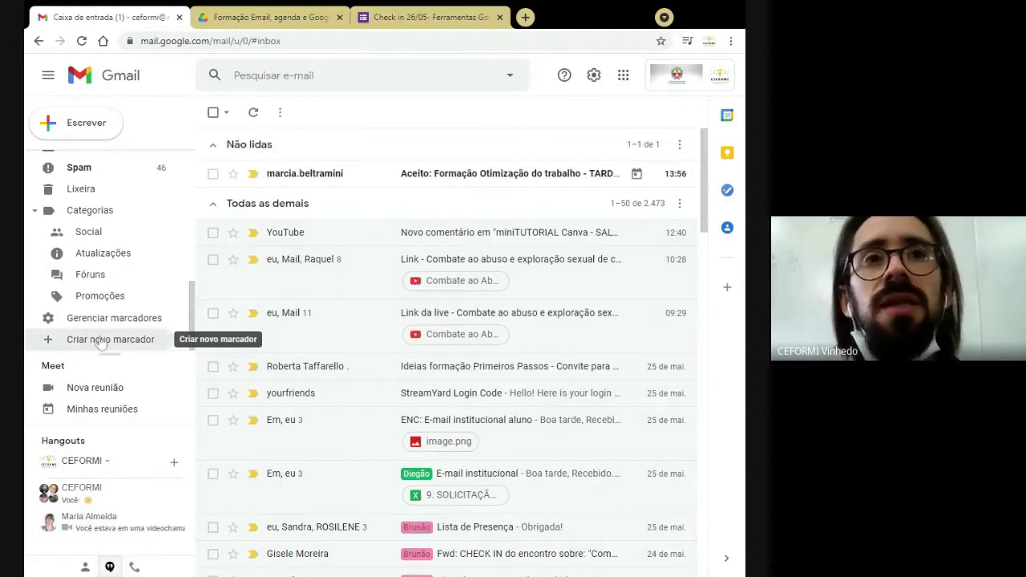
left_click(147, 347)
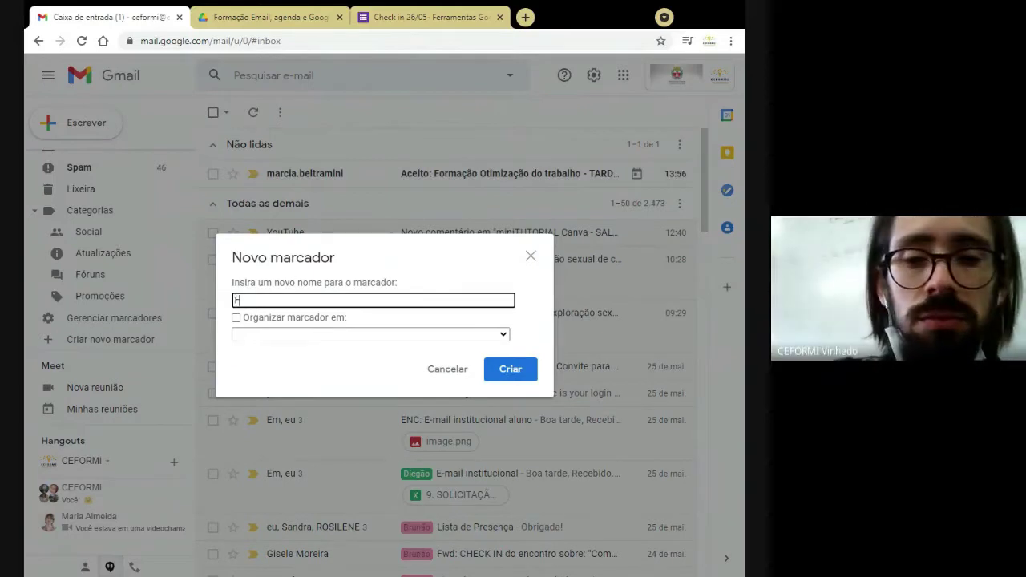
type("Formação")
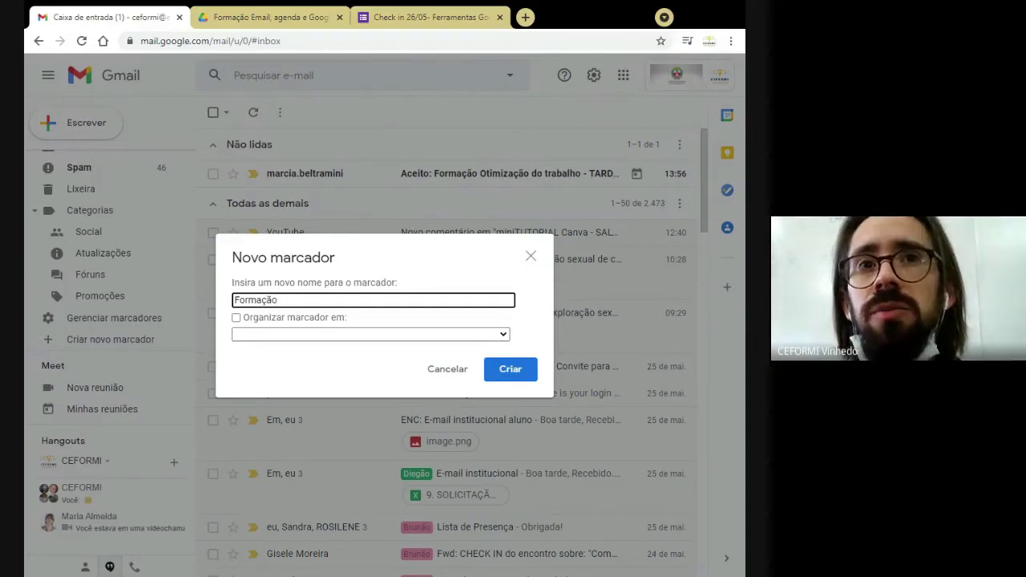
left_click(505, 369)
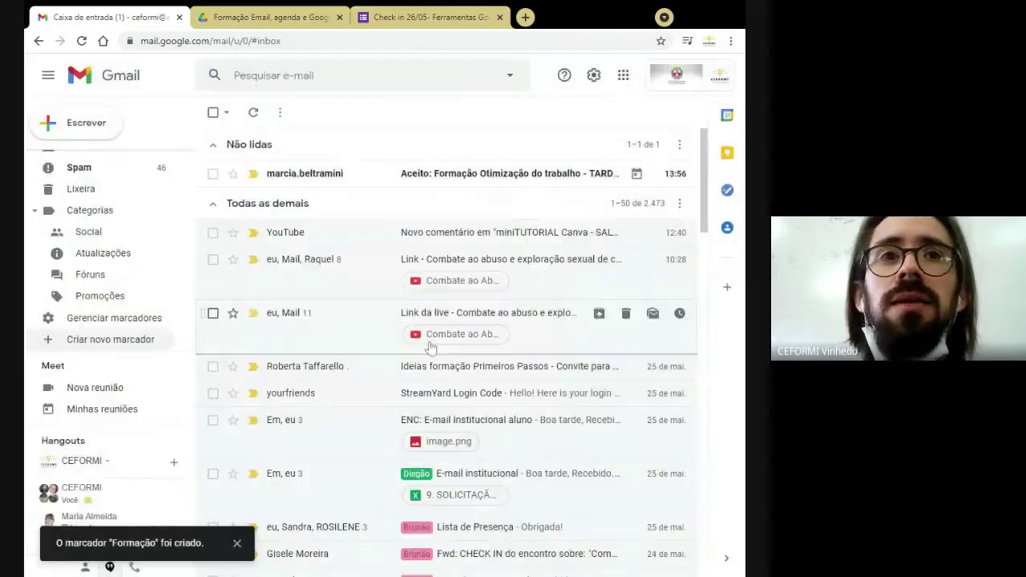
Step: Set the colour of the Formação label to light mint green
scroll(90, 287, "up", 5)
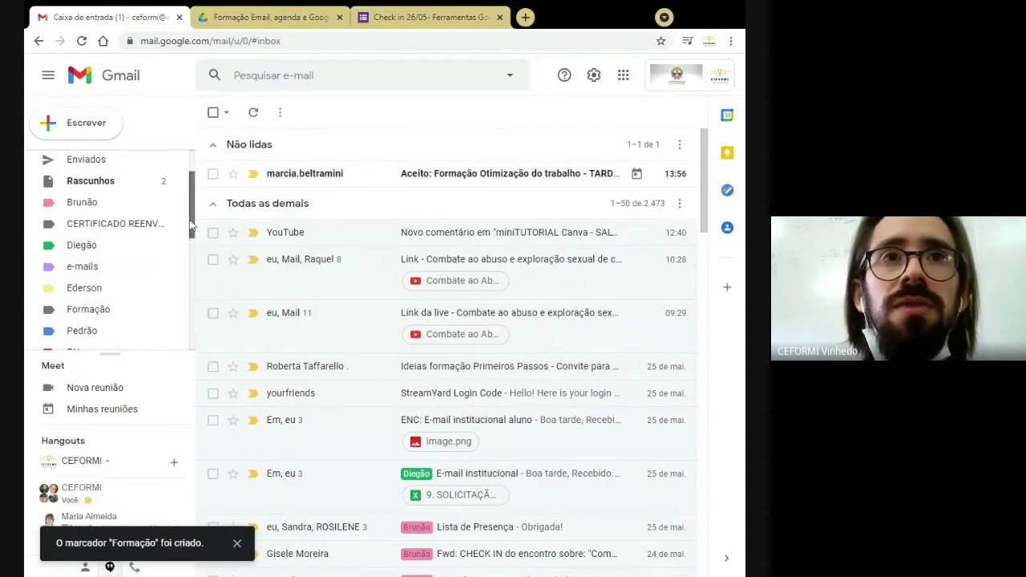
scroll(120, 257, "down", 1)
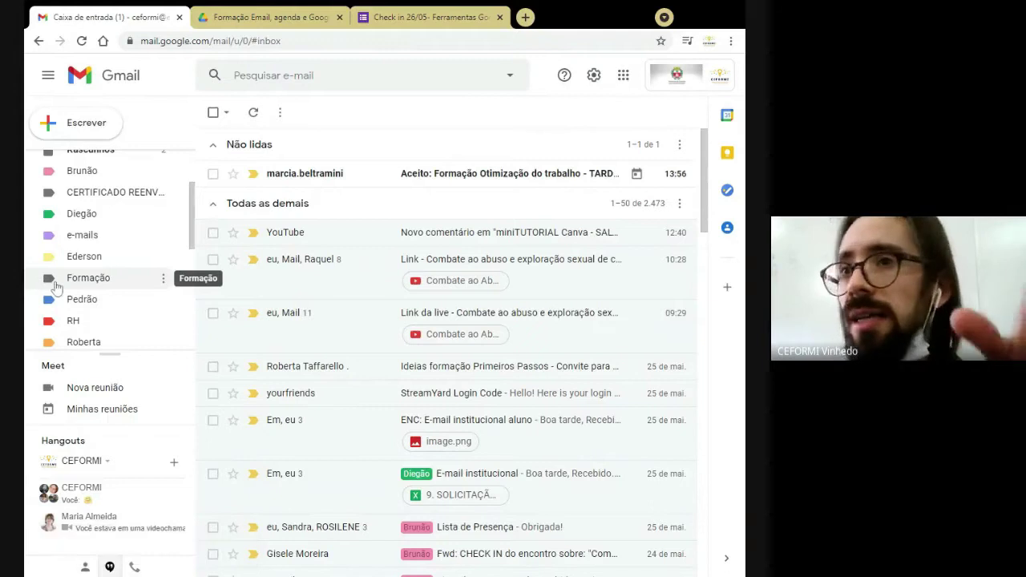
left_click(163, 279)
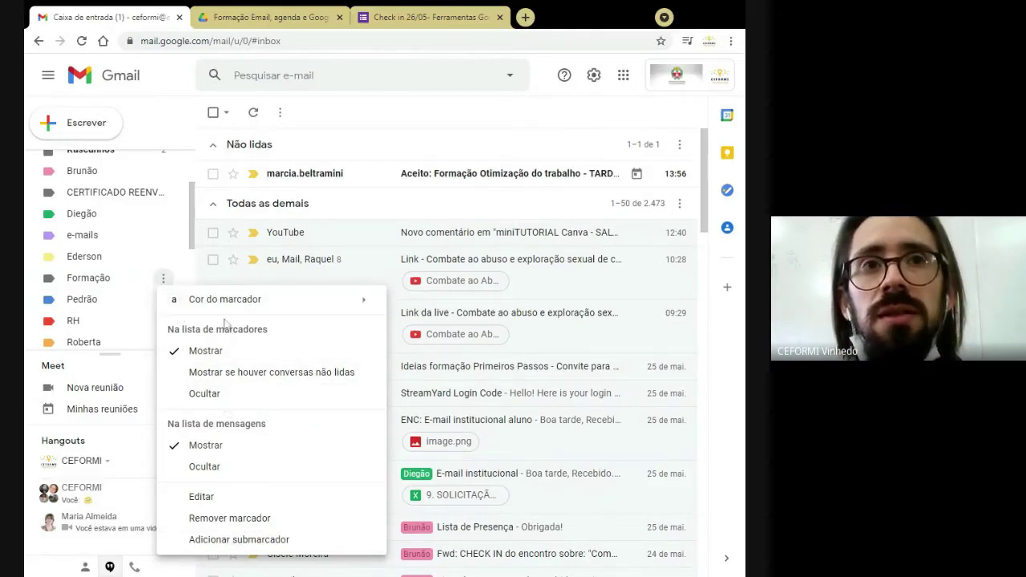
mouse_move(218, 301)
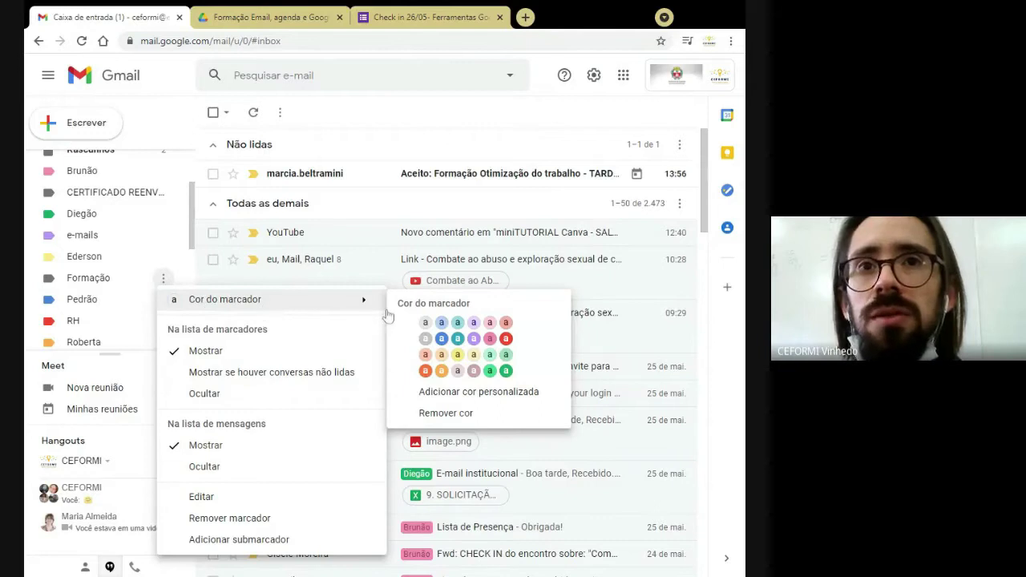
left_click(490, 355)
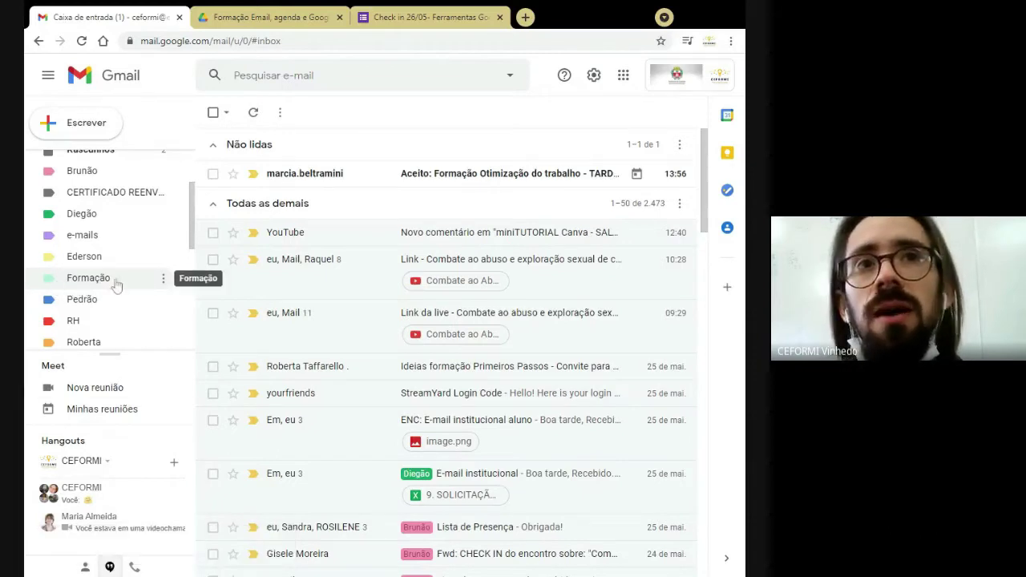
Step: Examine the custom background and text colours offered for the Formação label without applying any
left_click(163, 280)
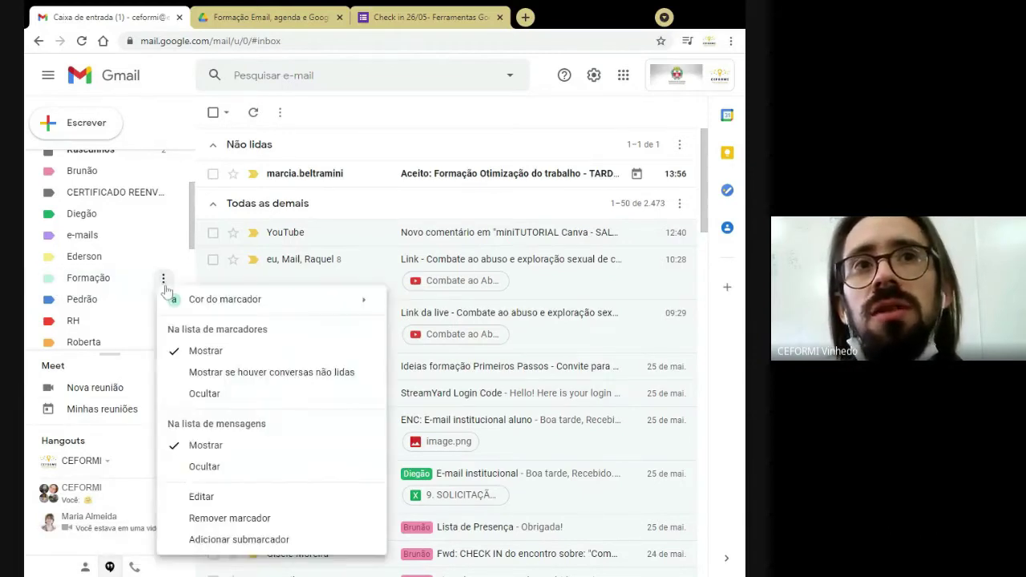
mouse_move(190, 308)
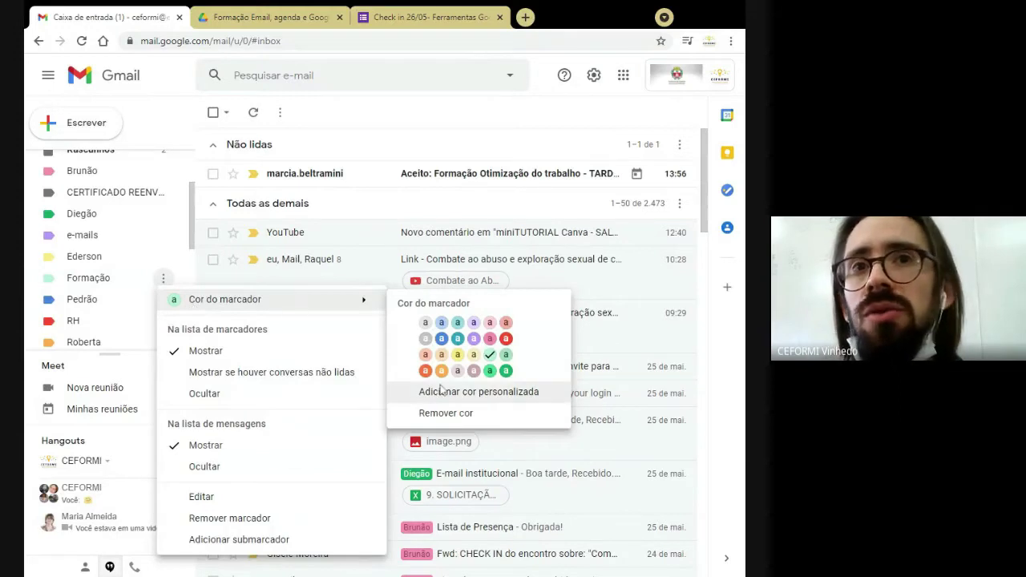
left_click(488, 399)
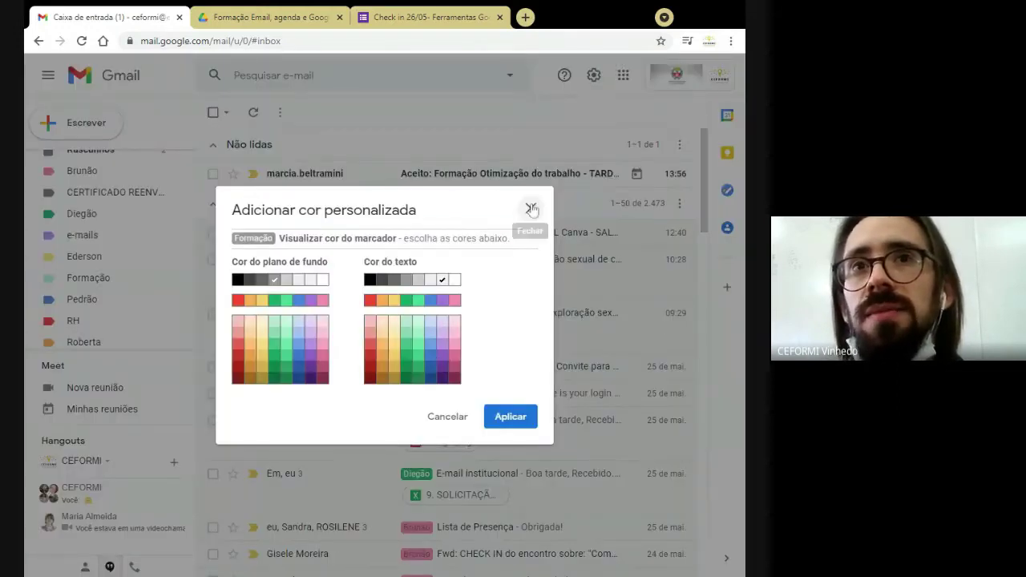
left_click(531, 209)
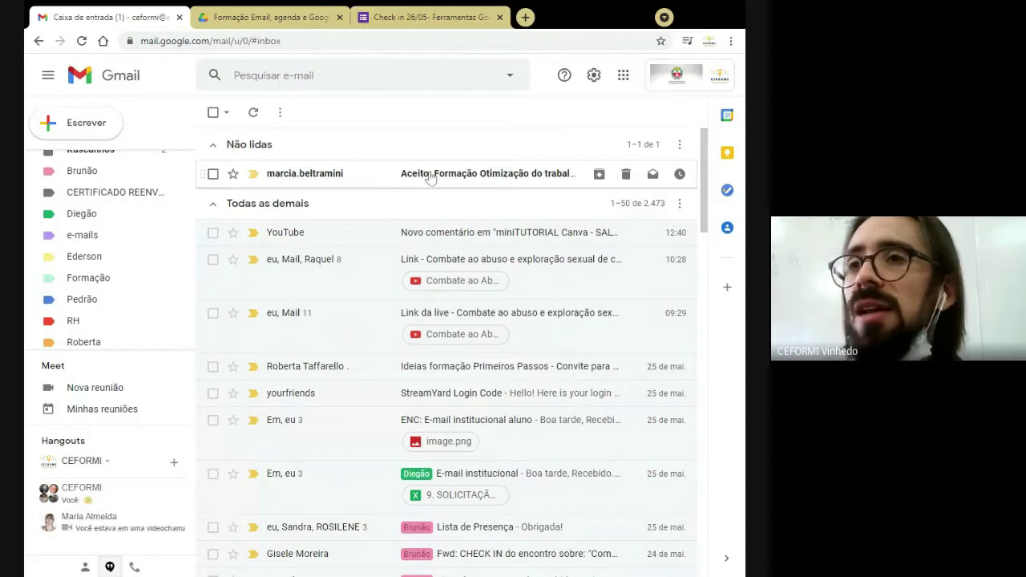
Step: Apply the Formação label to the unread "Aceito: Formação Otimização do trabalho - TARDE" message and clear the message selection
left_click(213, 174)
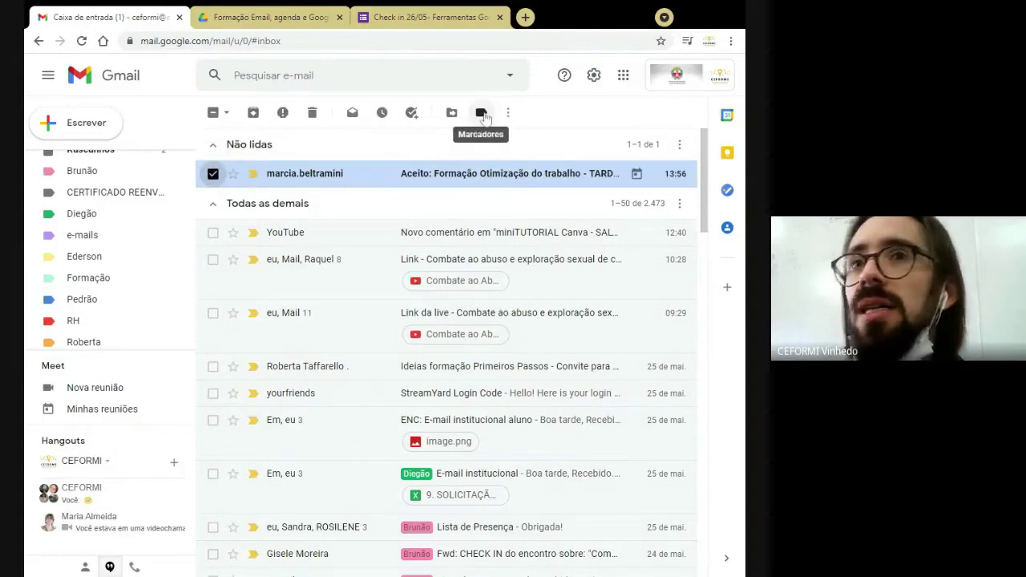
left_click(481, 113)
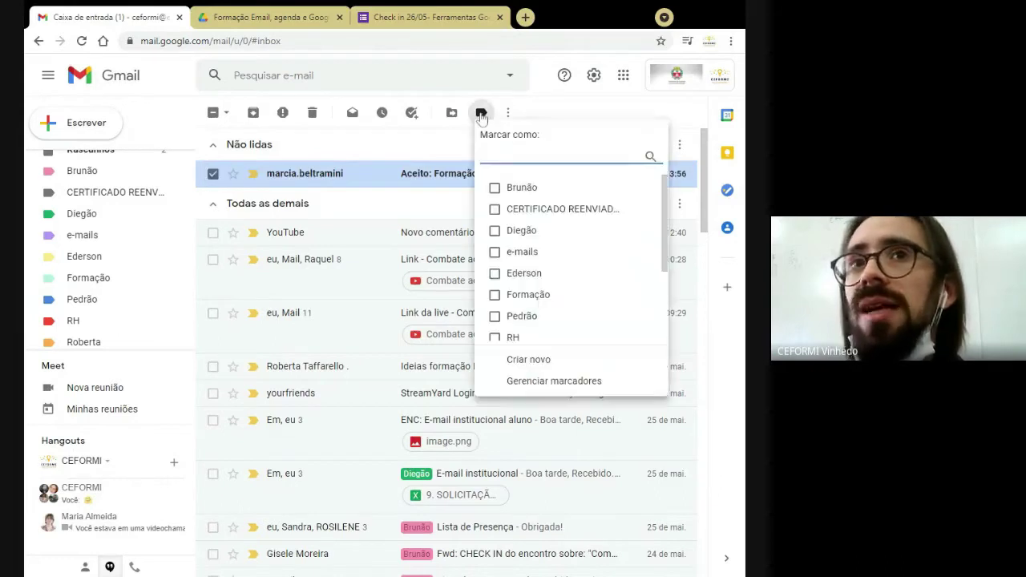
scroll(570, 284, "down", 3)
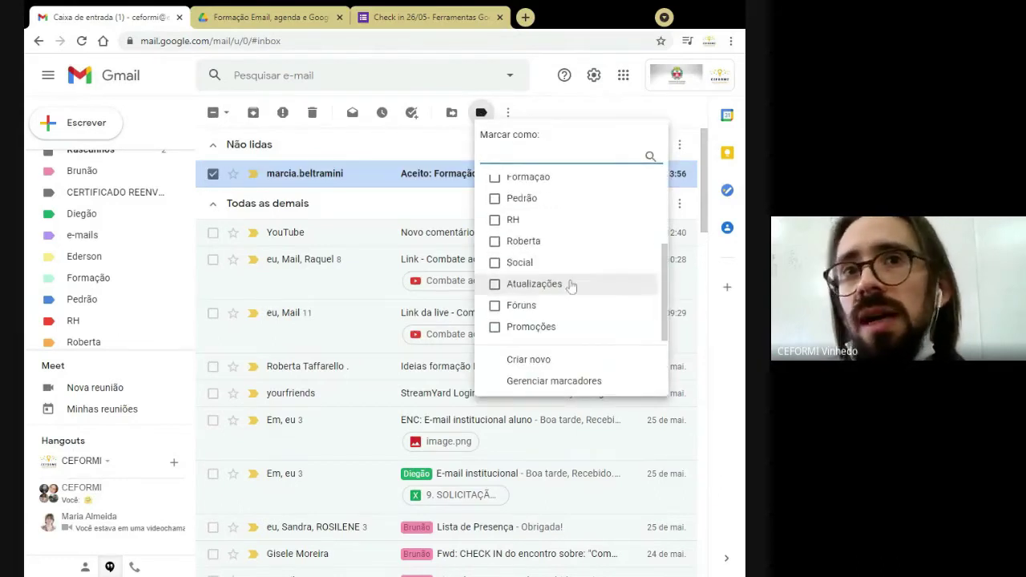
scroll(561, 248, "up", 2)
left_click(561, 245)
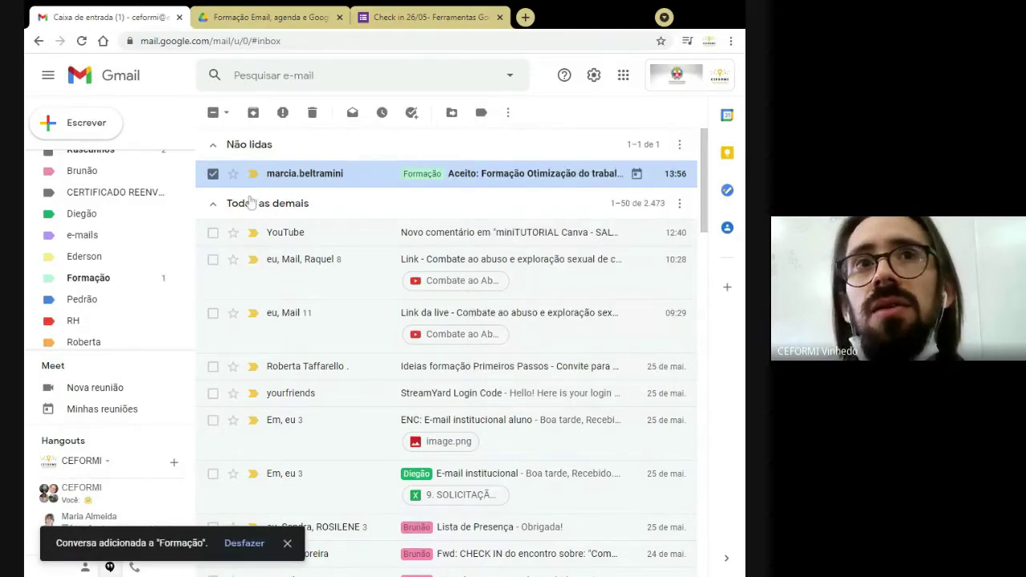
left_click(212, 112)
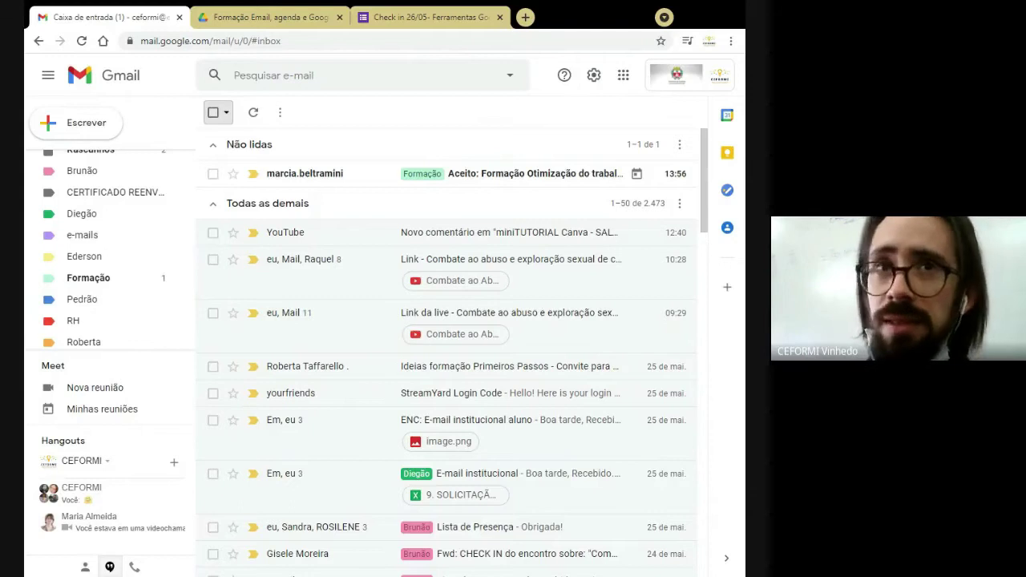
Step: View the message labelled Formação, return to the inbox and look over the labelled messages in the list
left_click(306, 175)
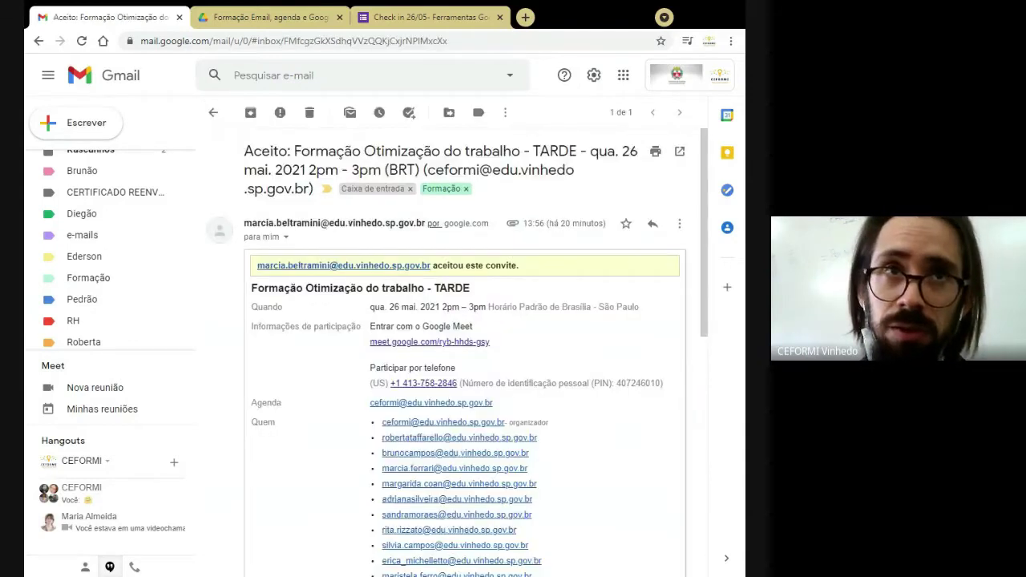
scroll(96, 184, "up", 2)
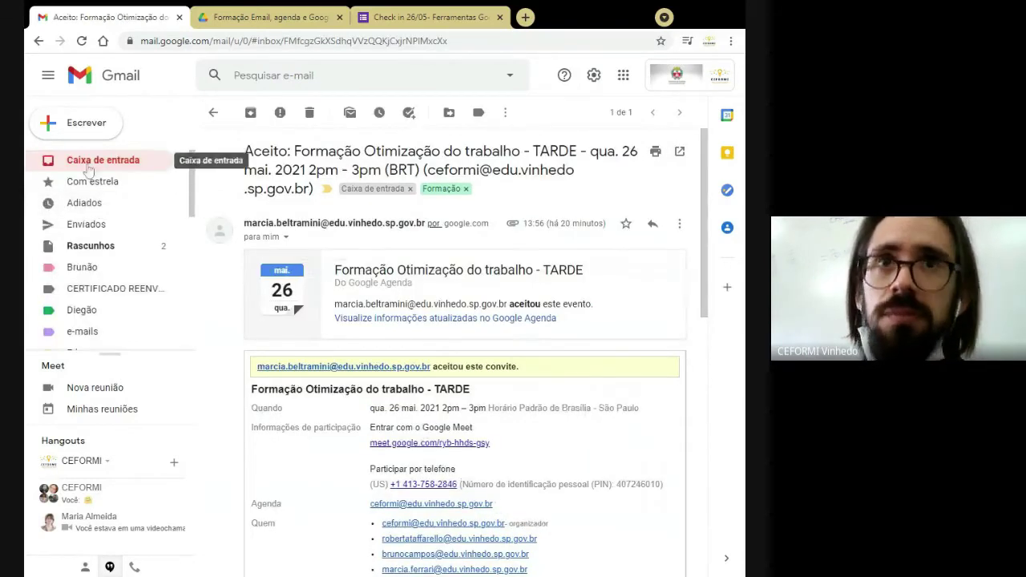
left_click(89, 168)
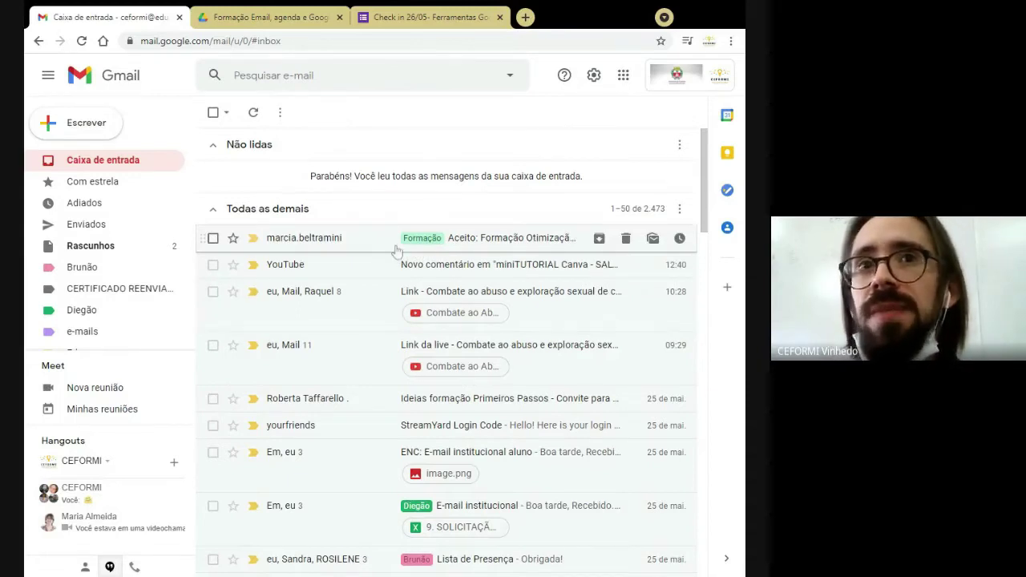
scroll(403, 291, "down", 3)
scroll(404, 298, "up", 3)
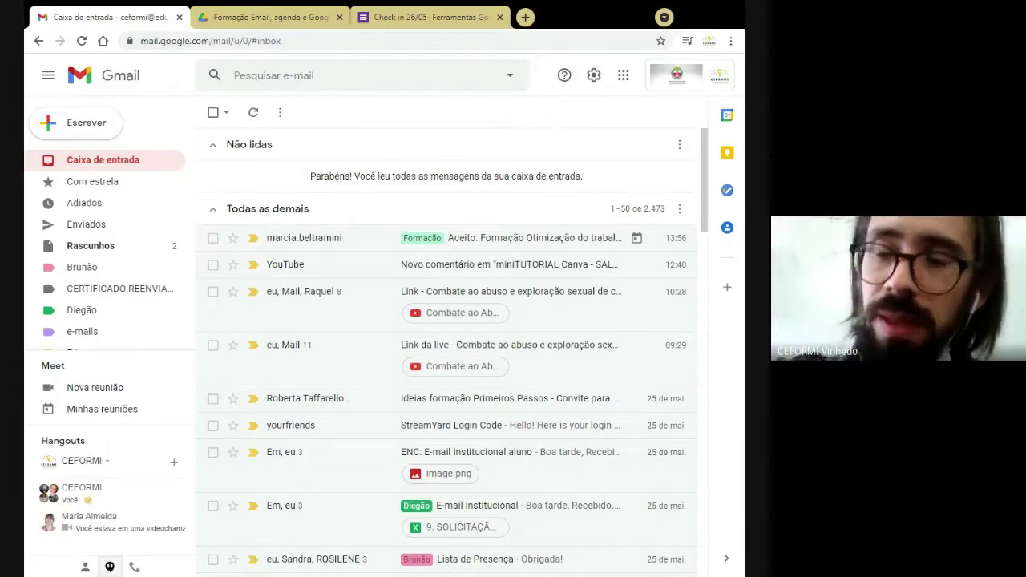
Step: Mark the "Marcadores do Gmail" task as completed in the My Tasks list of Google Tasks
left_click(728, 190)
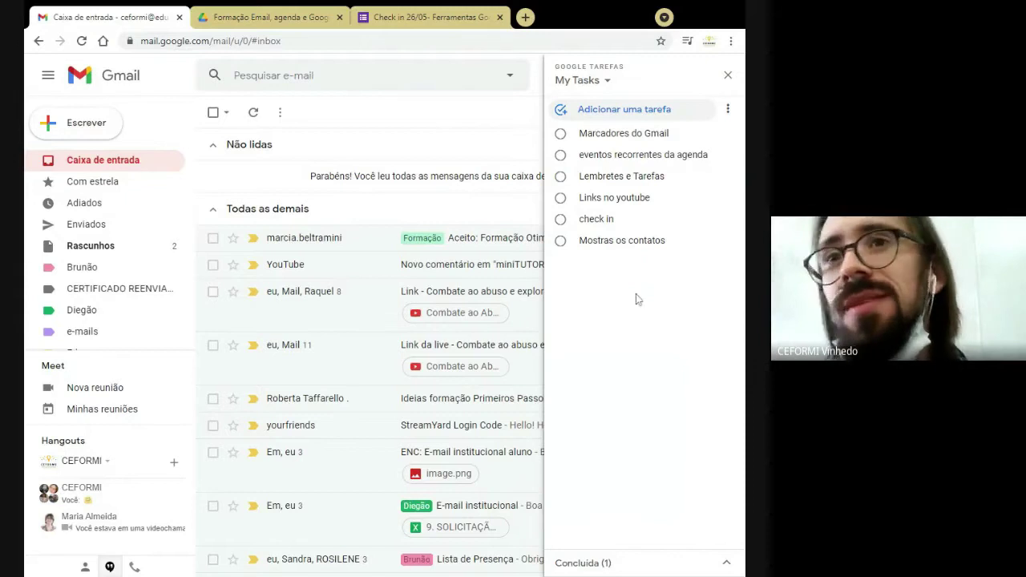
left_click(560, 134)
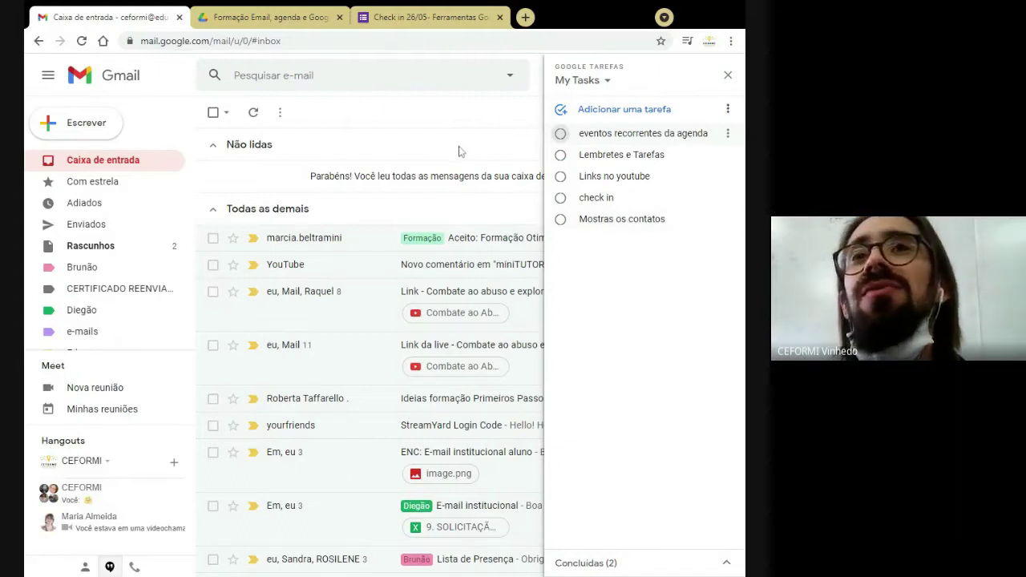
Step: Close Google Tasks and switch to the full Google Calendar in its own browser tab
left_click(728, 75)
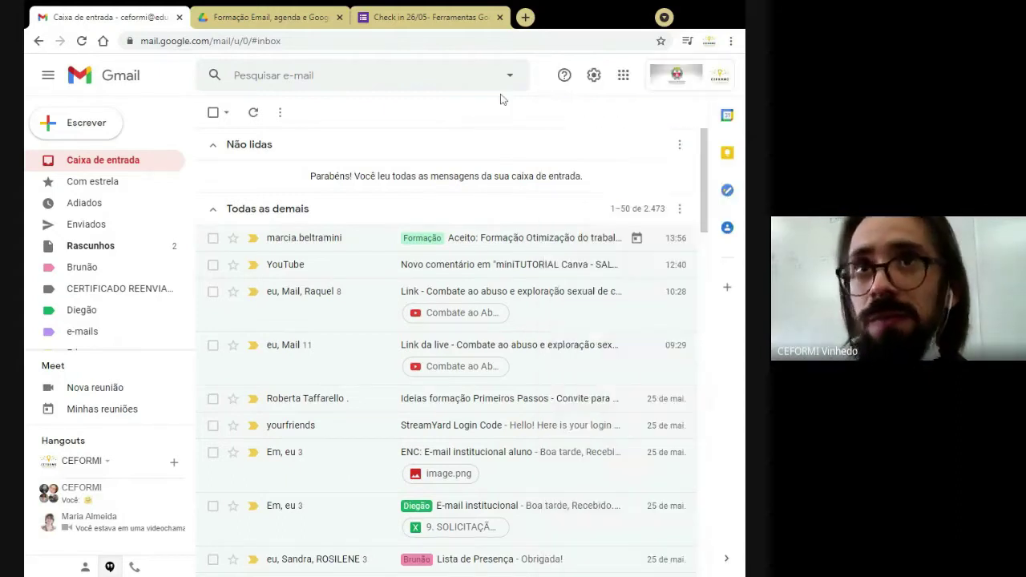
left_click(727, 118)
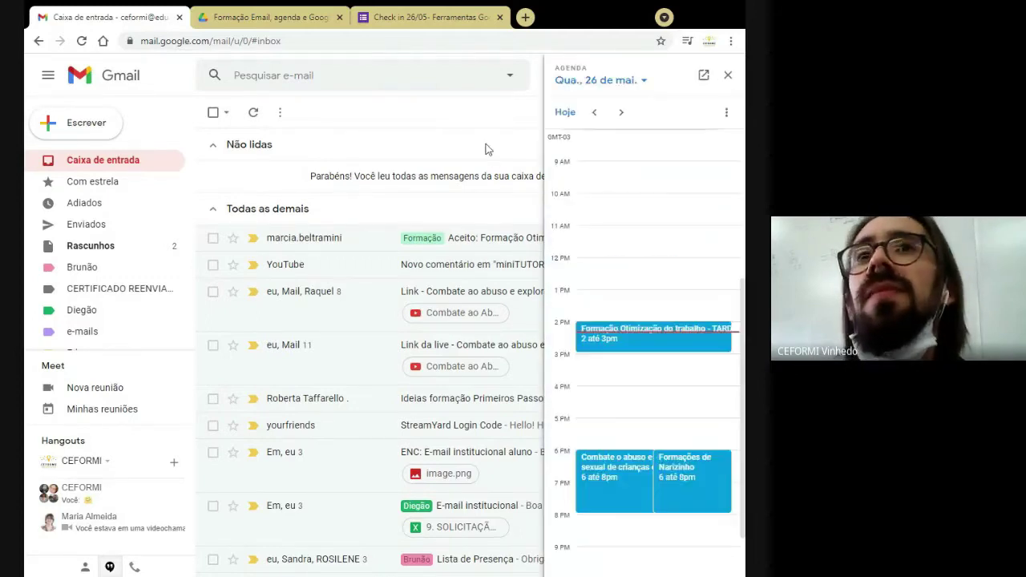
left_click(704, 76)
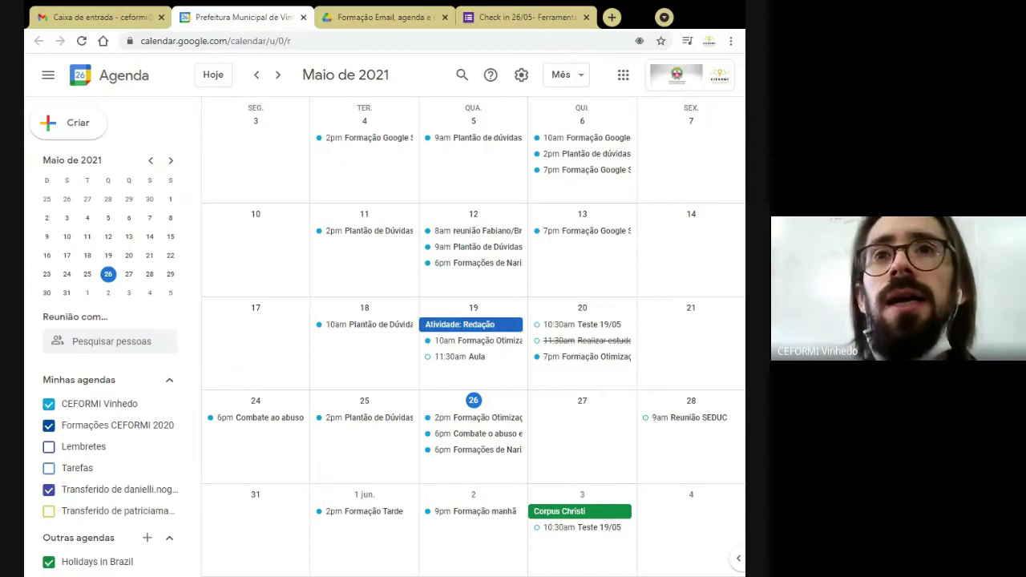
left_click(79, 126)
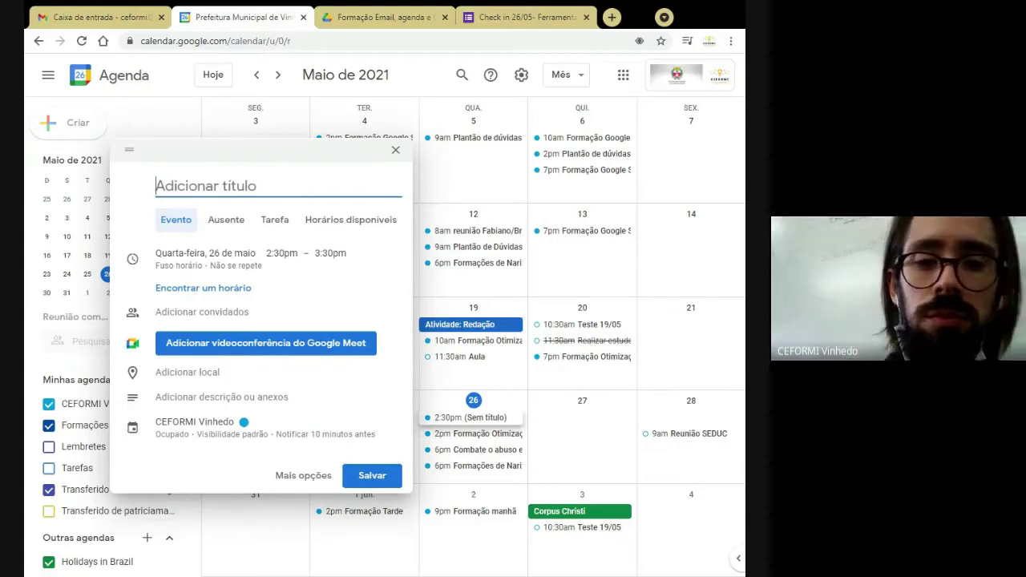
type("Aula tes")
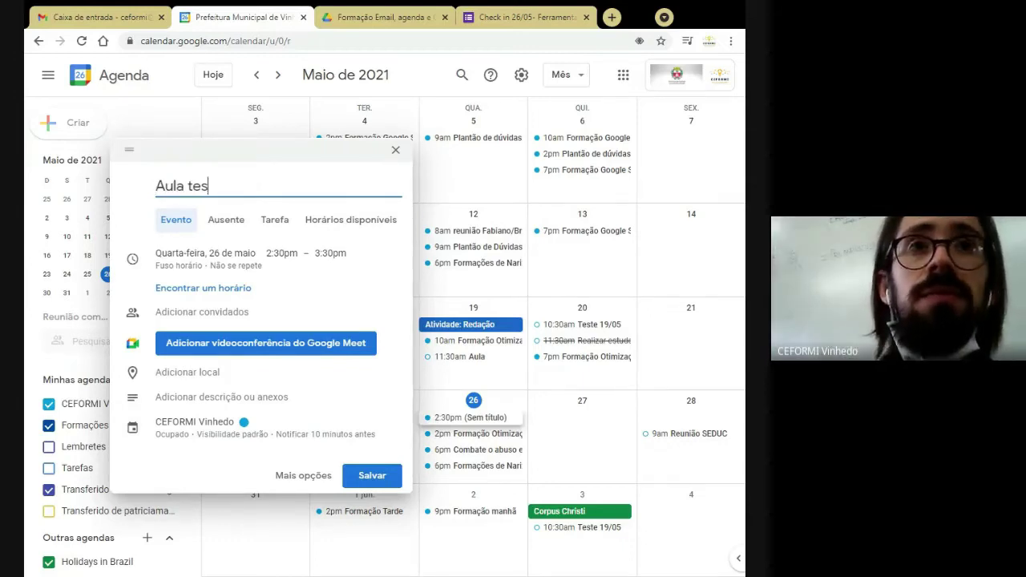
type("te")
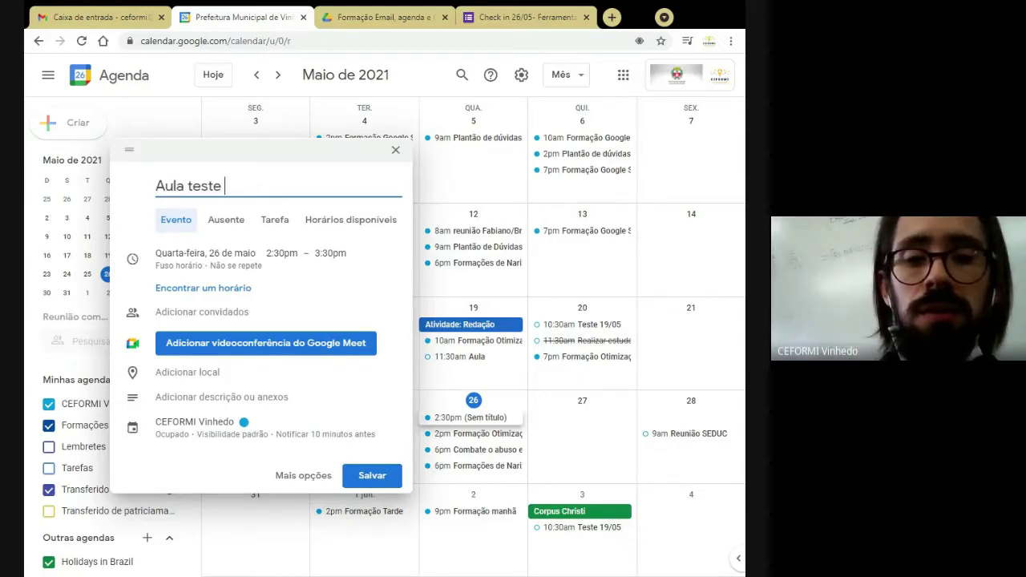
type(" da forma")
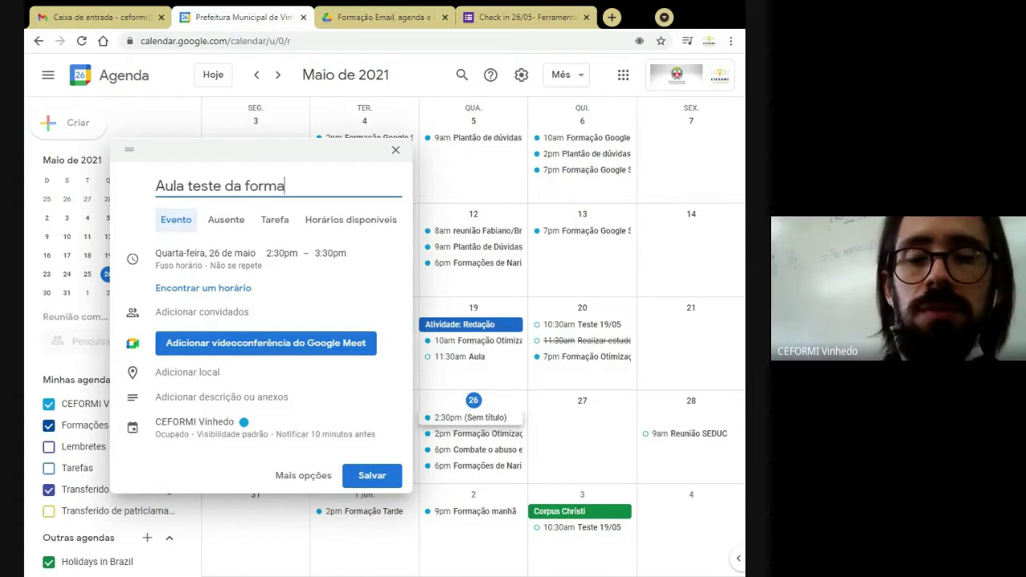
type("ção")
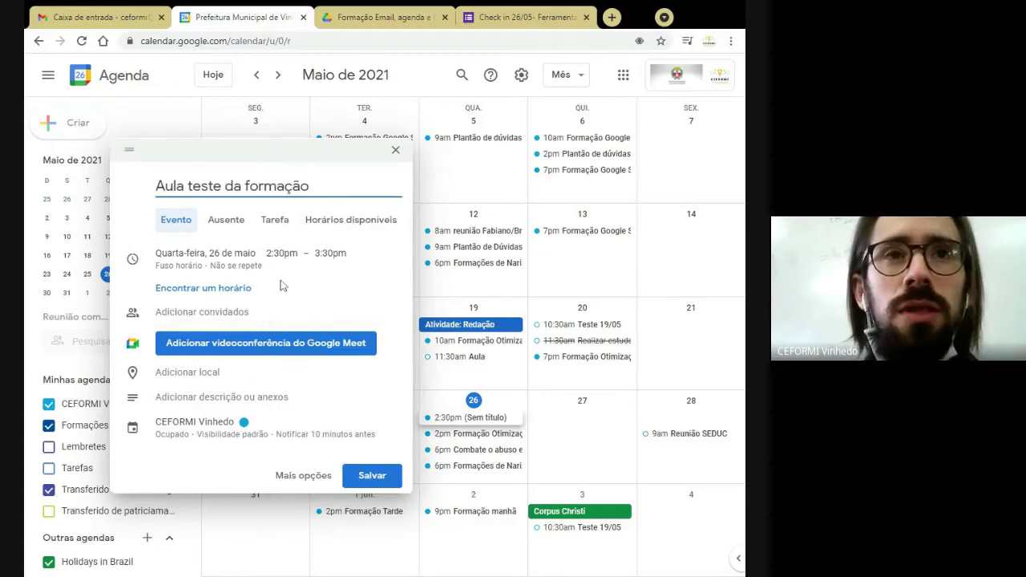
left_click(290, 349)
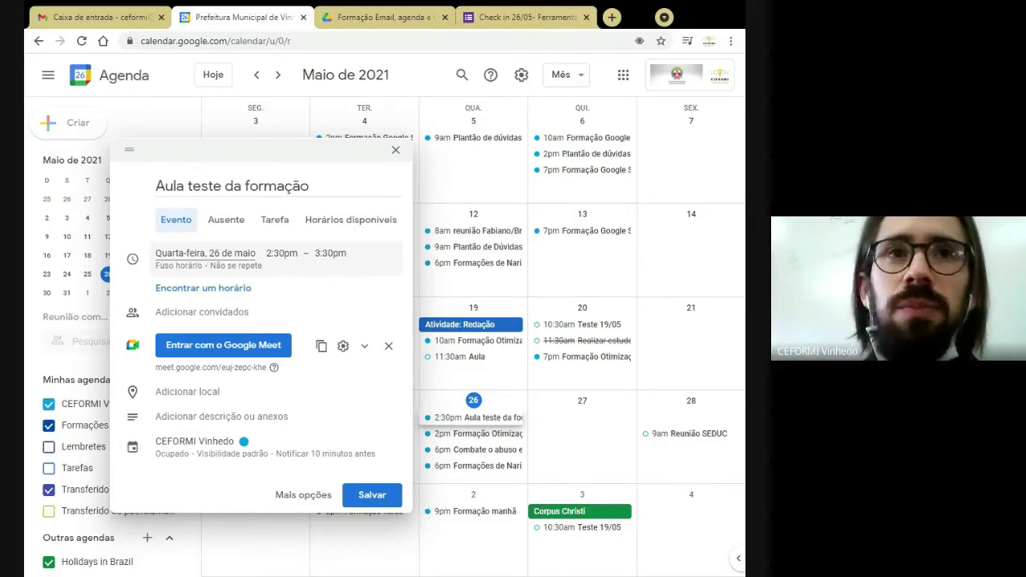
left_click(163, 252)
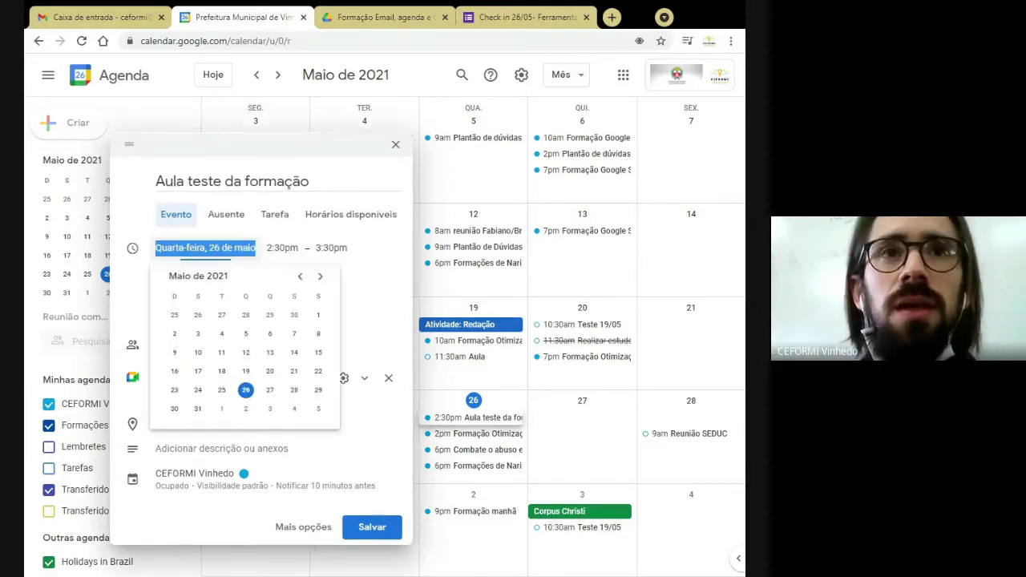
left_click(294, 390)
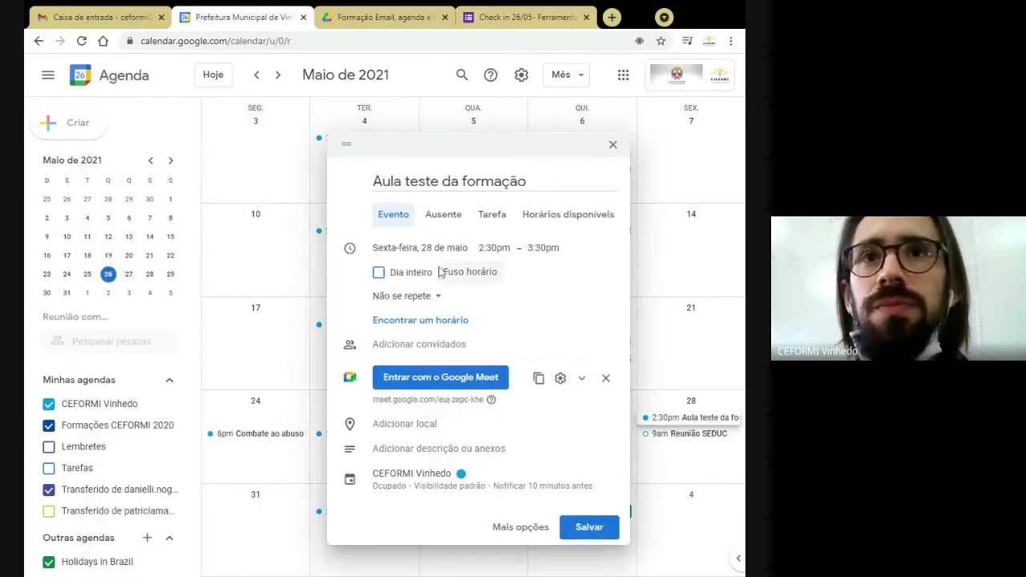
left_click_drag(483, 145, 316, 138)
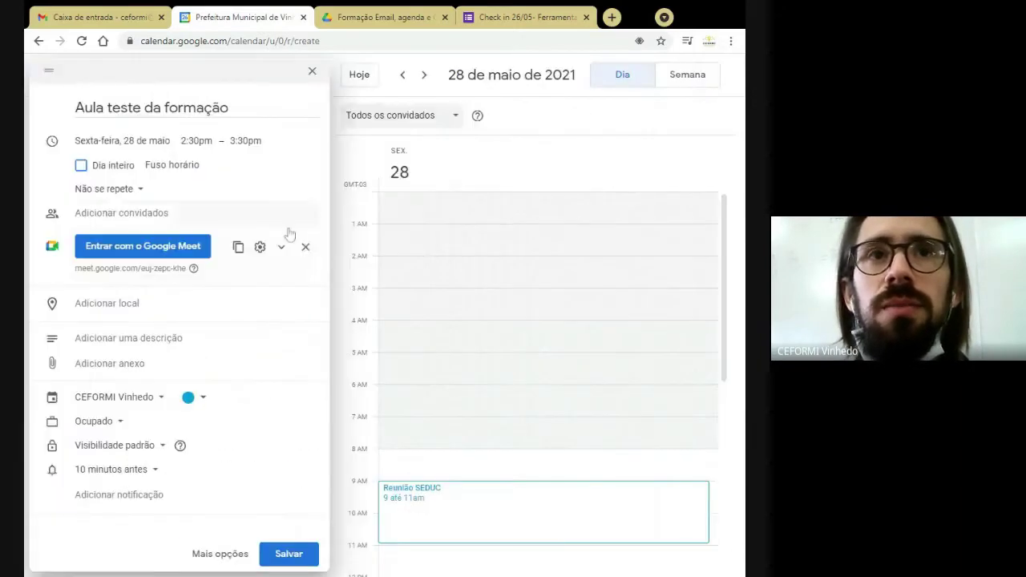
left_click(312, 74)
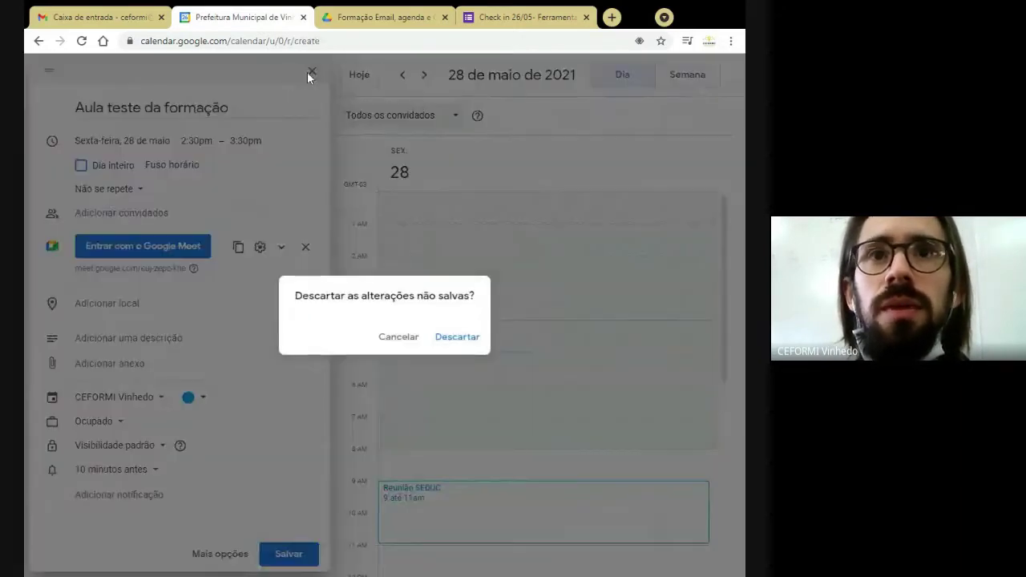
left_click(455, 336)
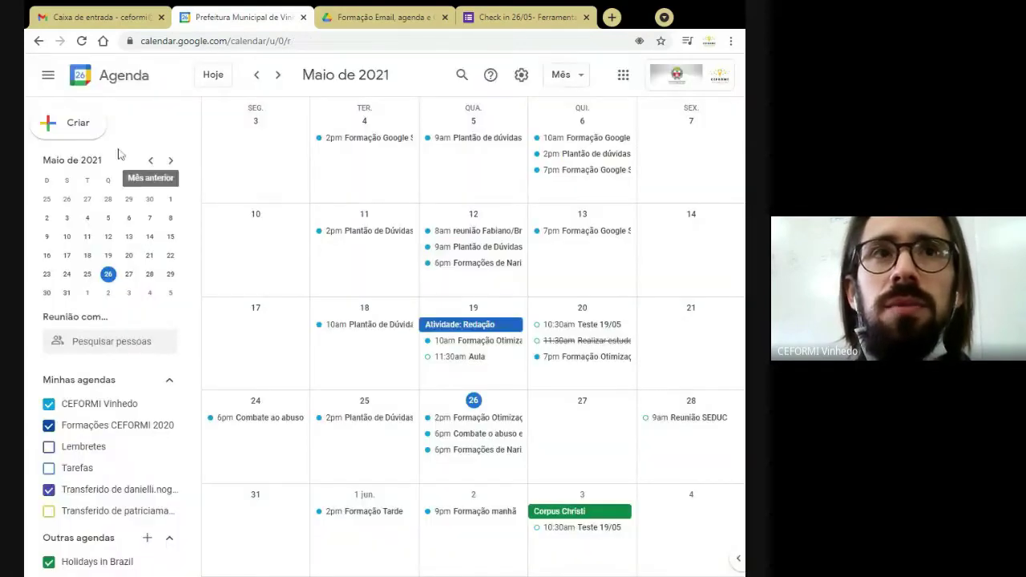
Step: Start a new calendar event titled "Aula teste Formação"
left_click(78, 124)
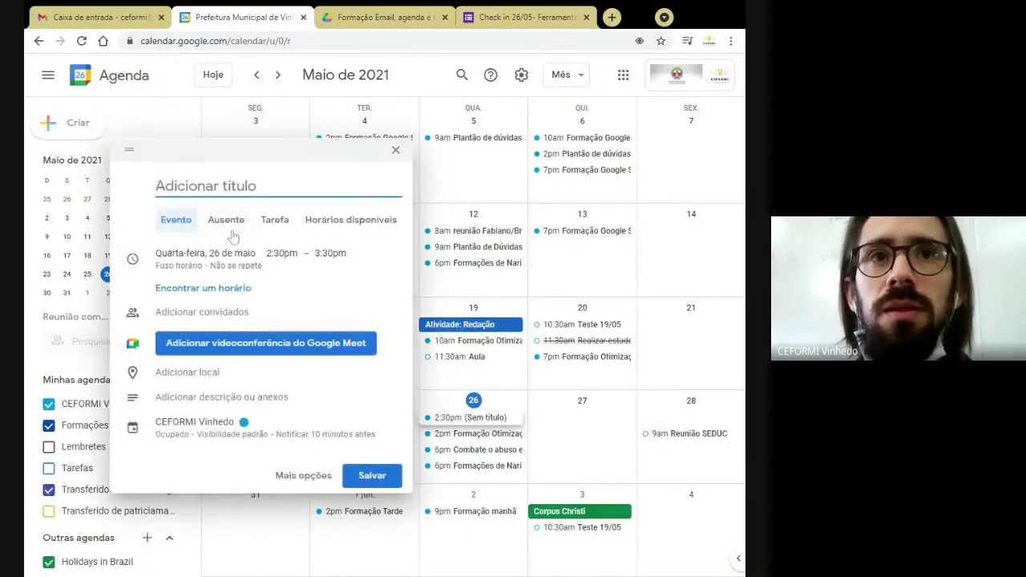
type("Aula")
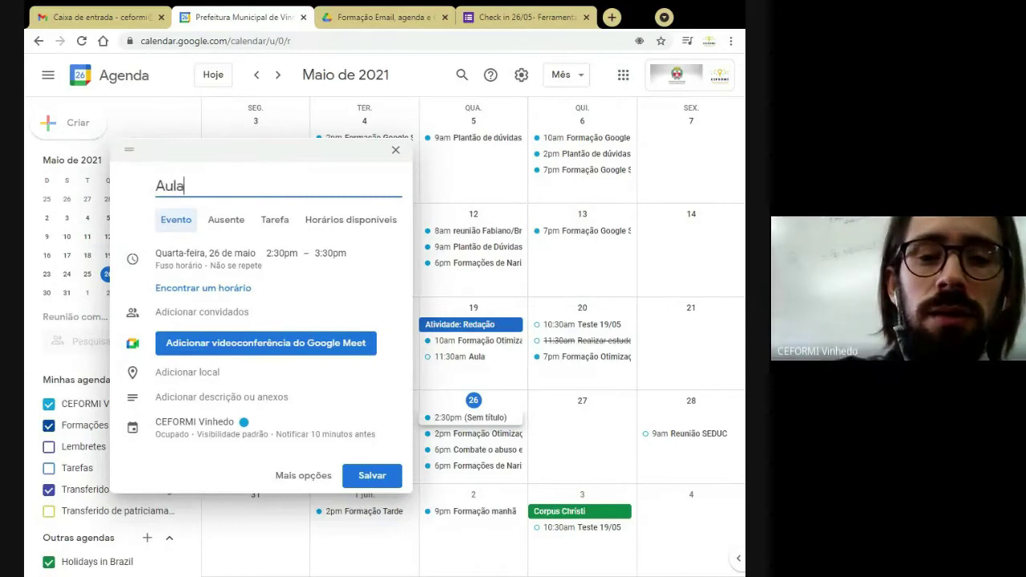
type(" teste Fo")
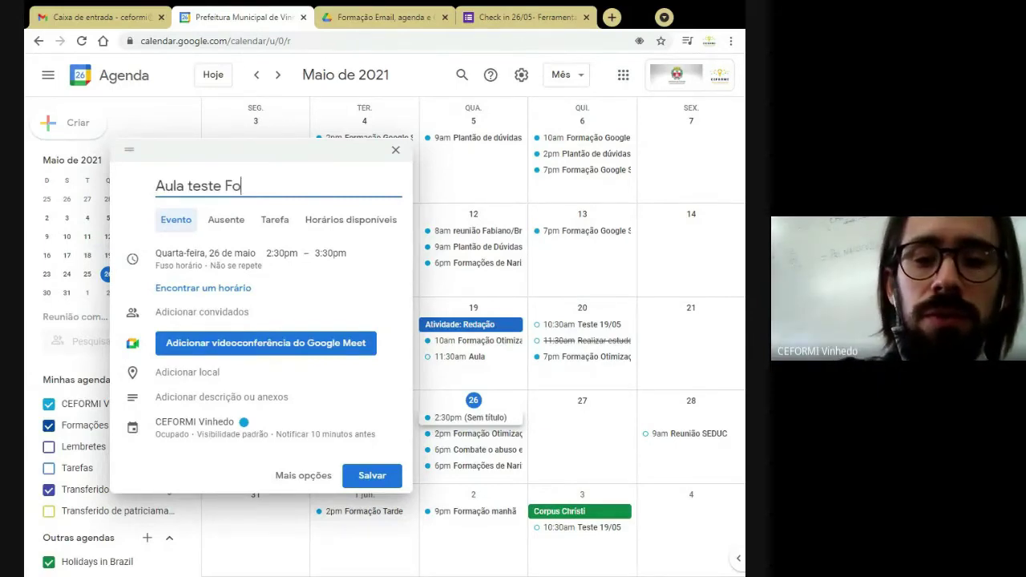
type("rmação")
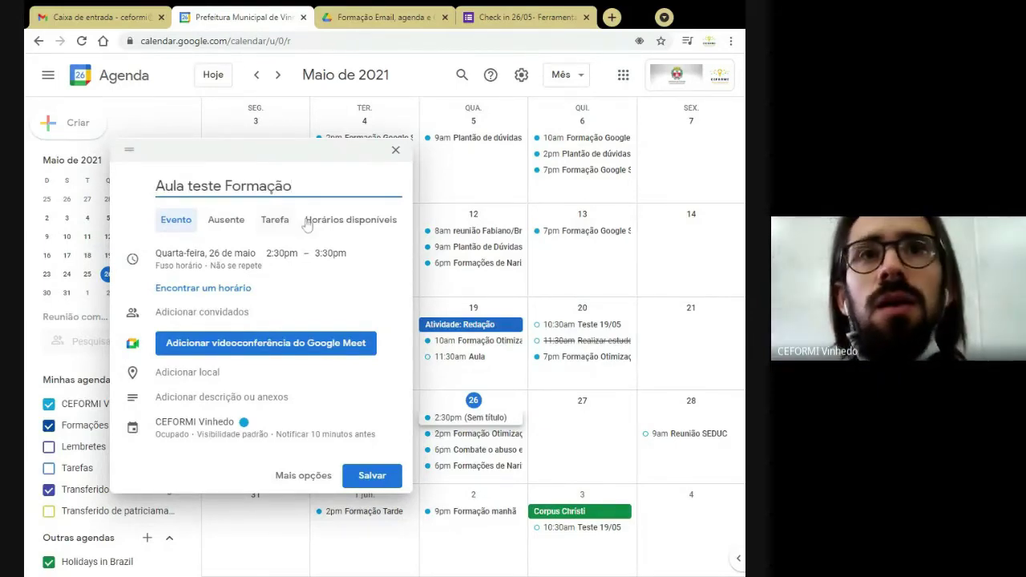
Step: Schedule the Aula teste Formação event for Friday, 28 May, from 4:00pm to 5:00pm
left_click(242, 255)
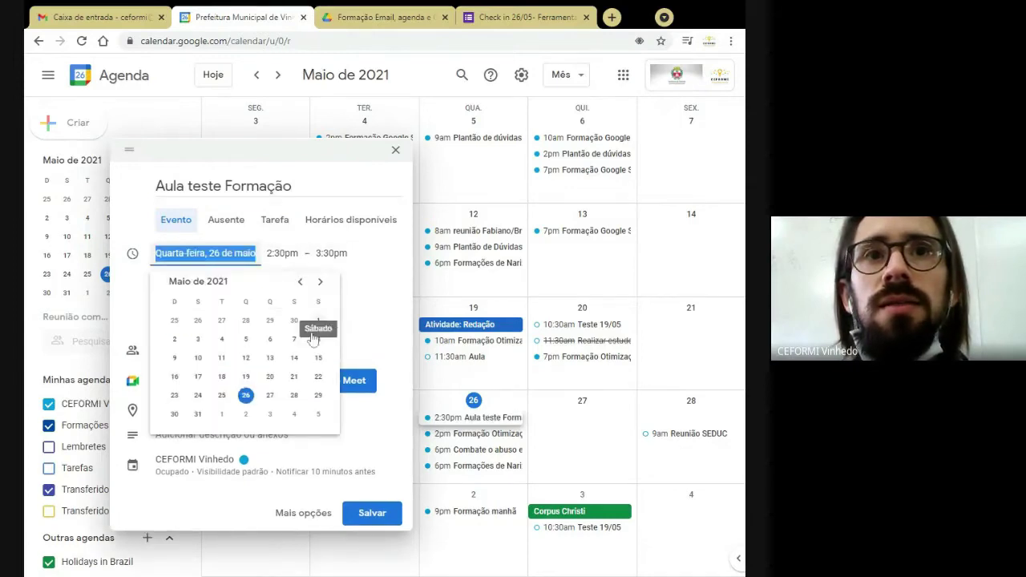
left_click(318, 394)
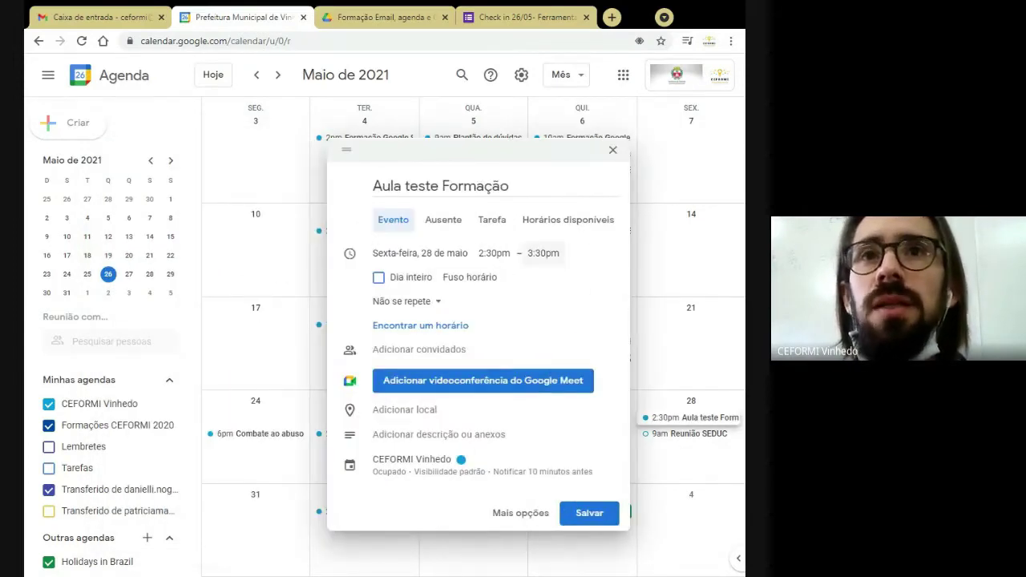
left_click(493, 254)
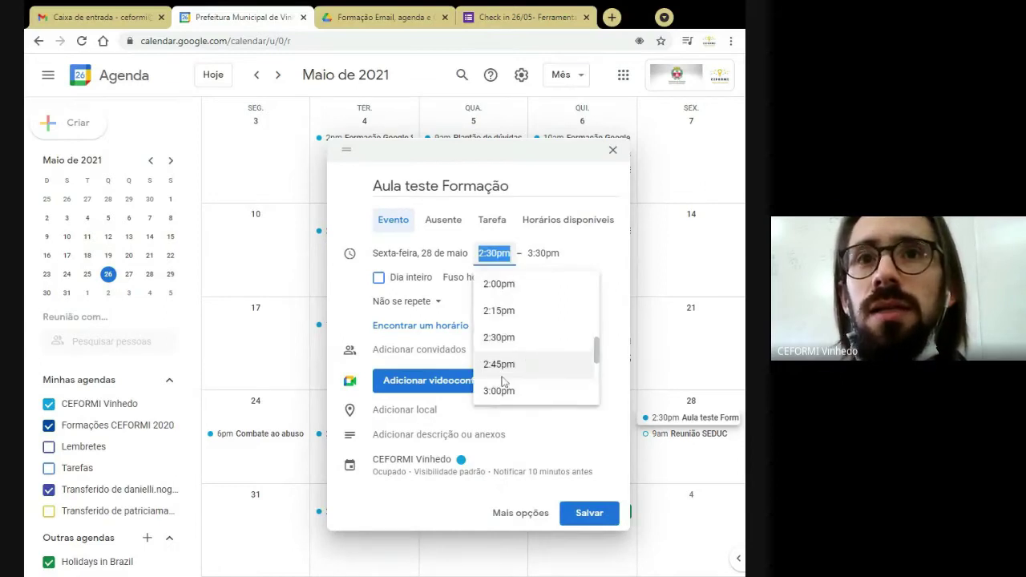
scroll(503, 369, "down", 2)
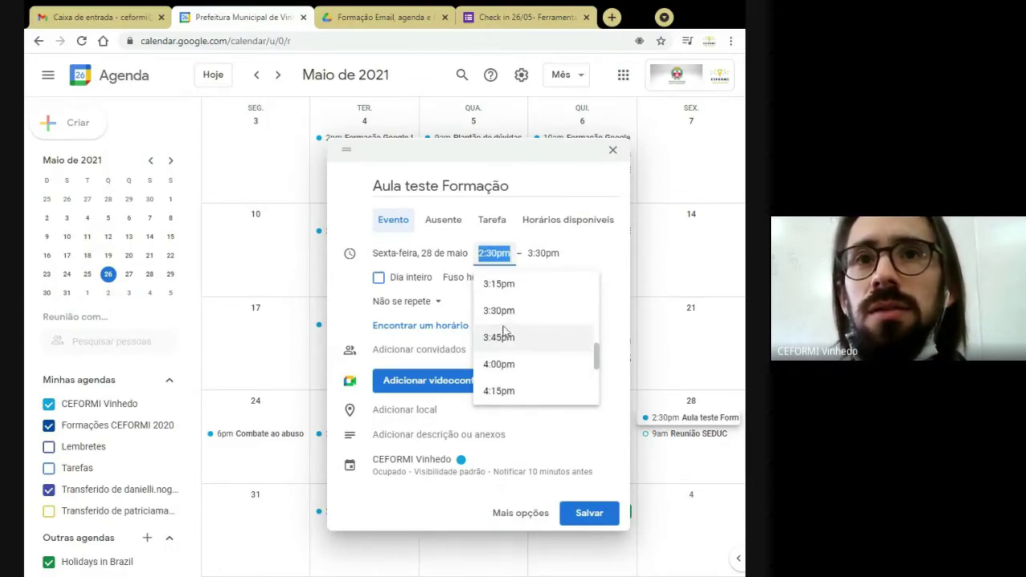
left_click(505, 365)
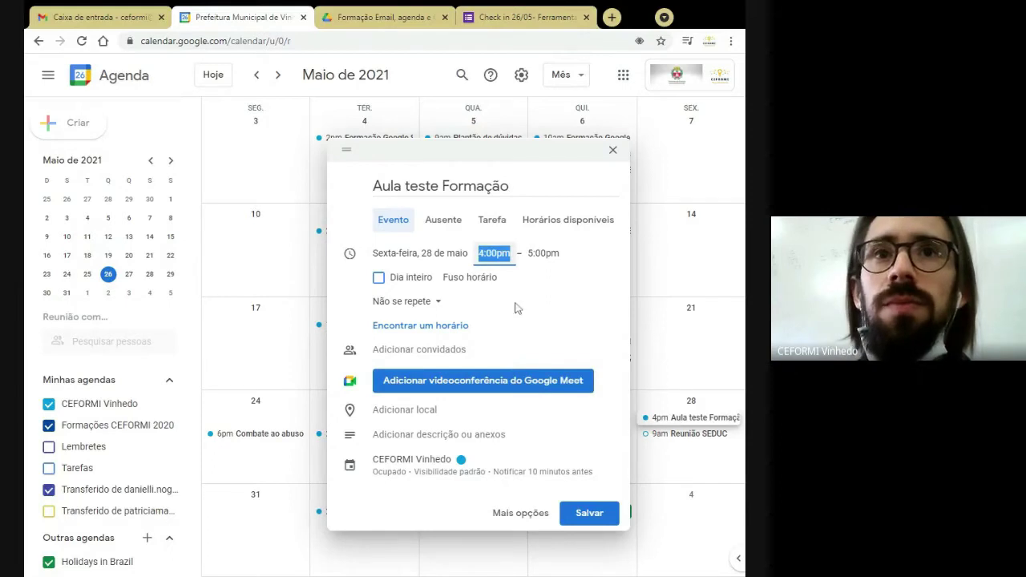
Step: Give the event a custom recurrence of every 1 week on Friday, ending on 25 June 2021
left_click(427, 303)
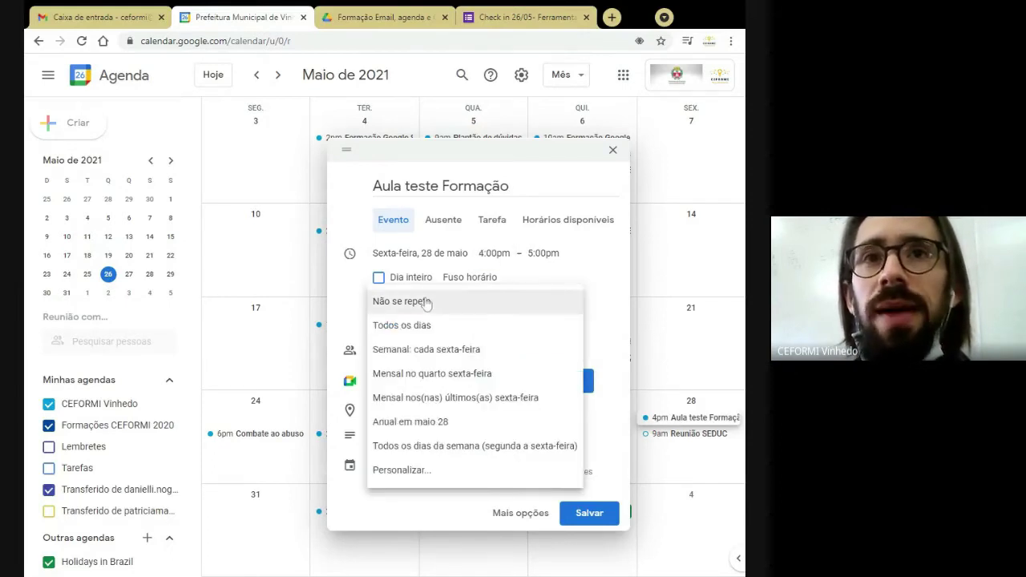
left_click(607, 286)
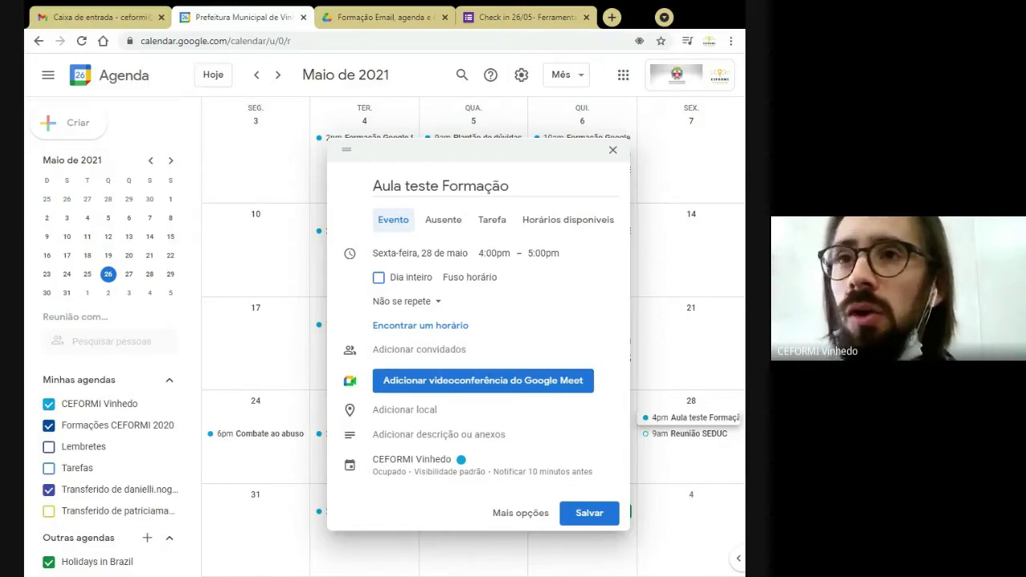
left_click(404, 302)
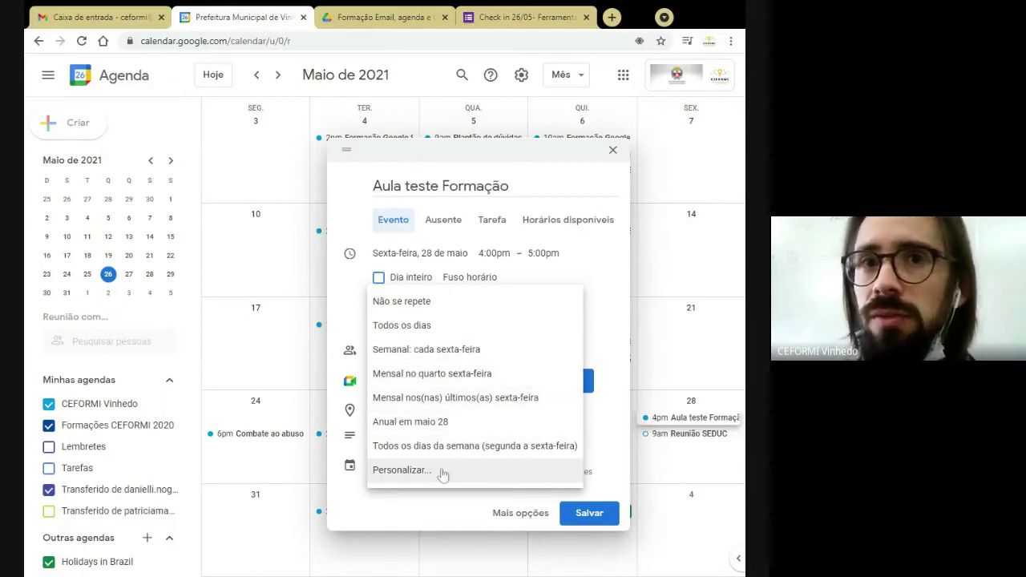
left_click(402, 470)
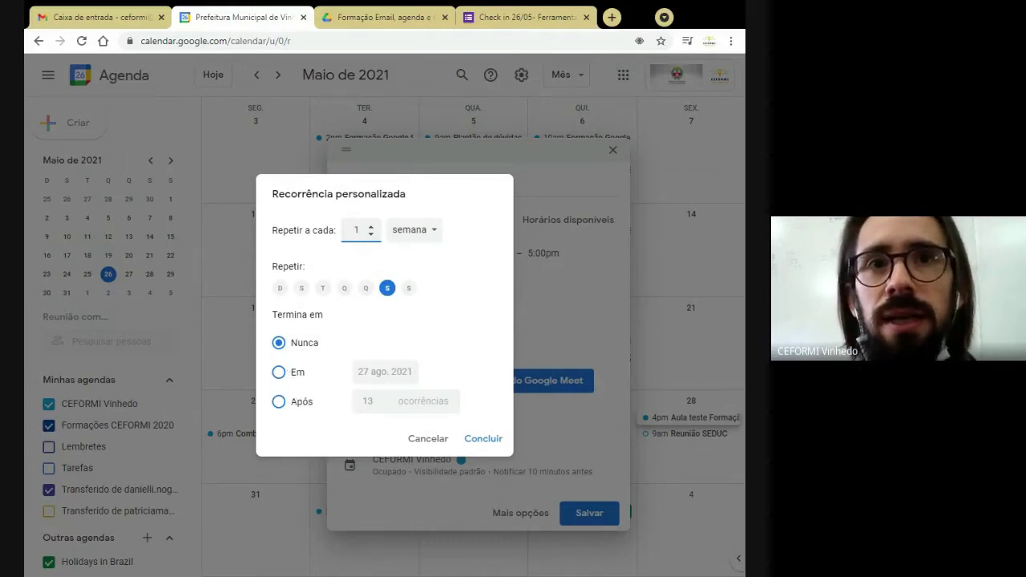
left_click(278, 372)
left_click(385, 372)
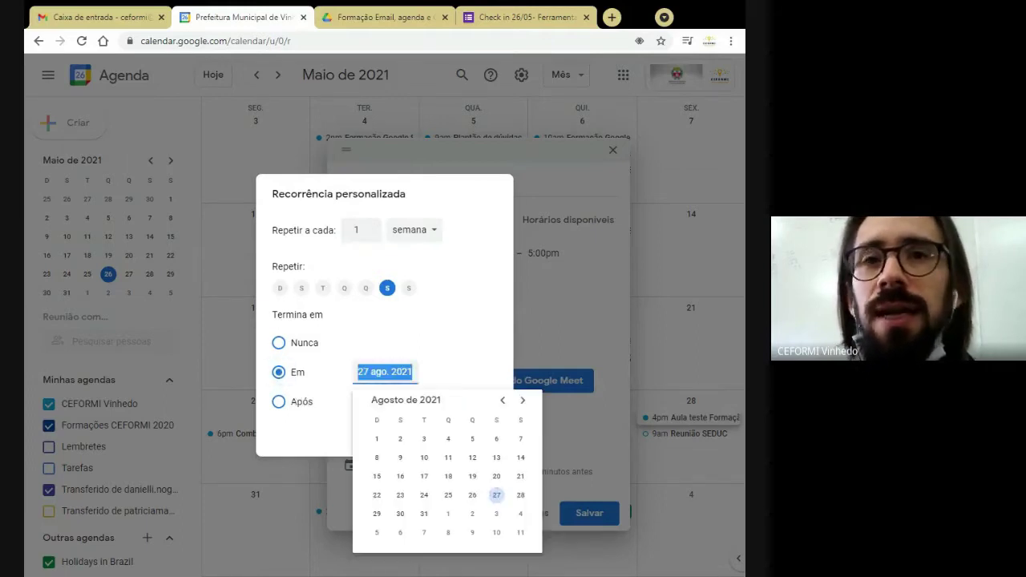
left_click(503, 401)
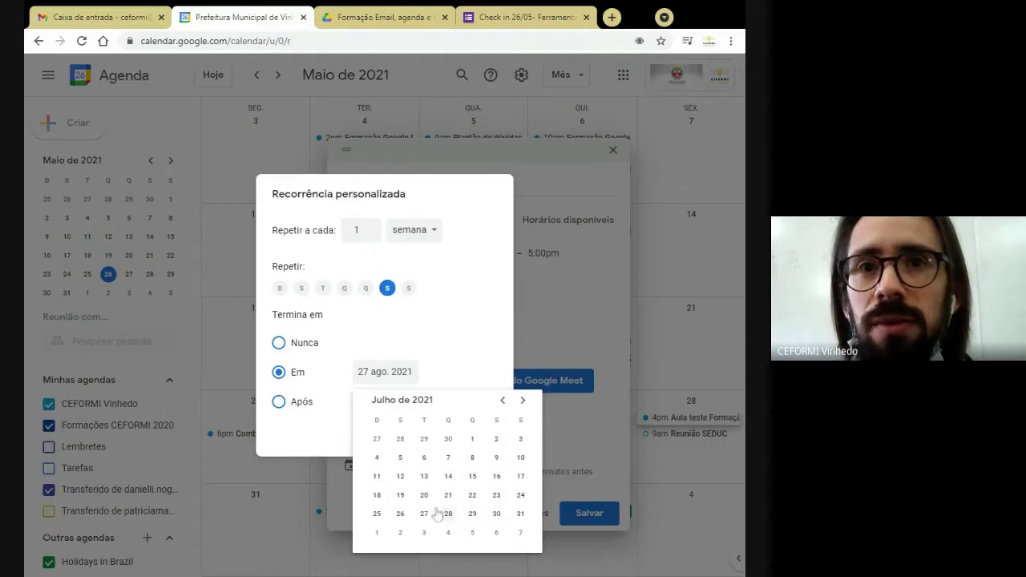
left_click(503, 400)
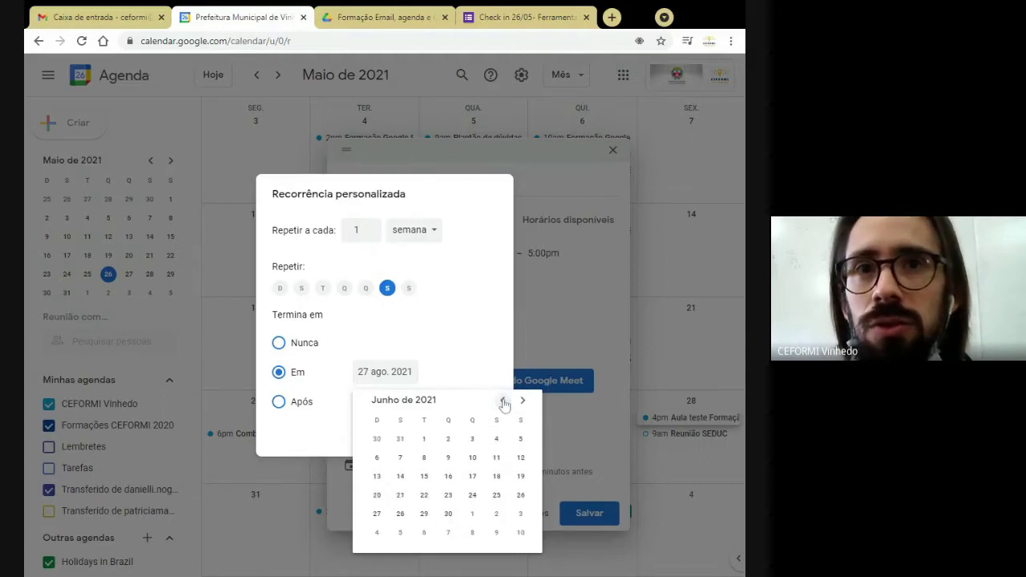
left_click(502, 400)
left_click(522, 400)
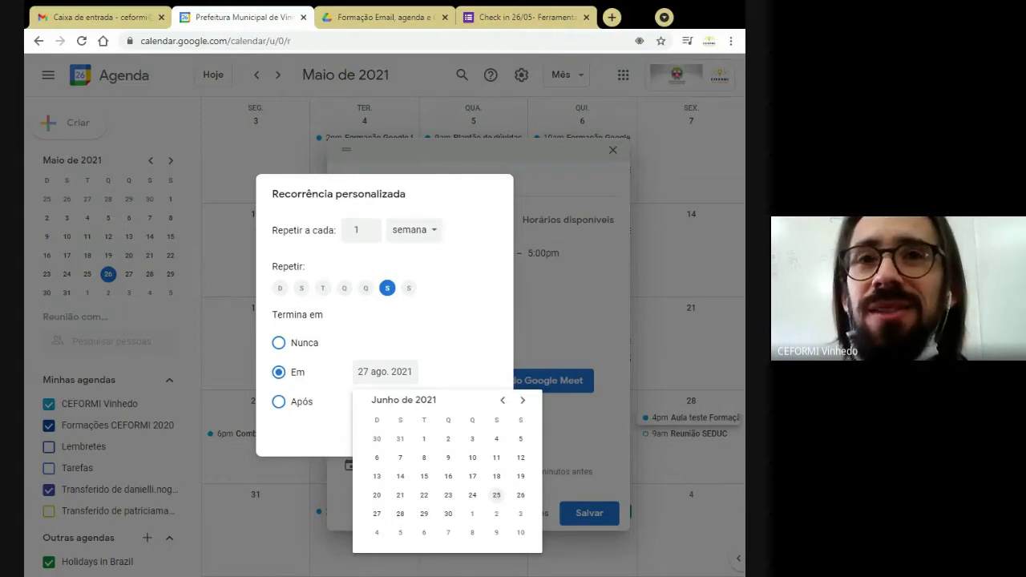
left_click(496, 495)
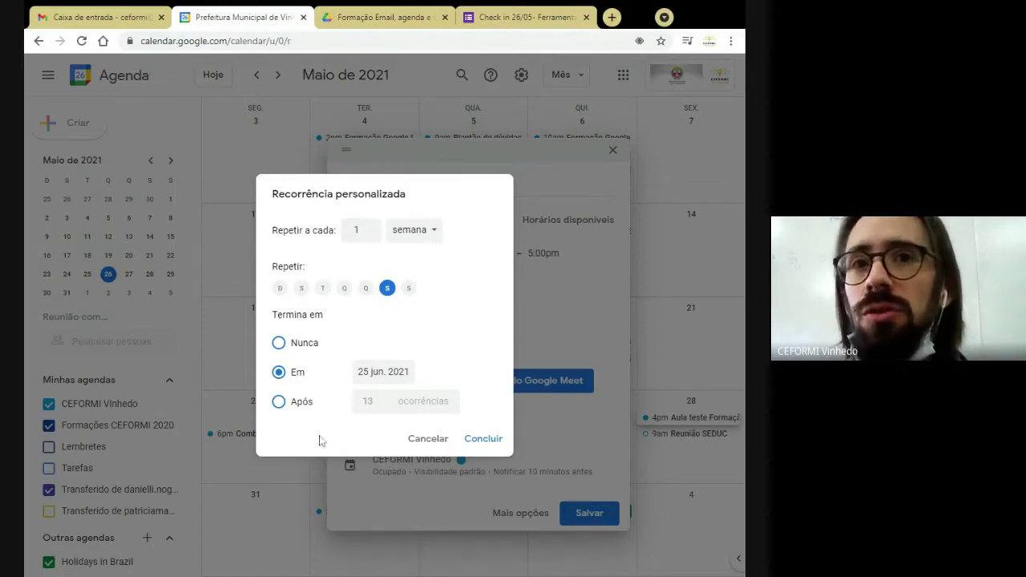
left_click(482, 440)
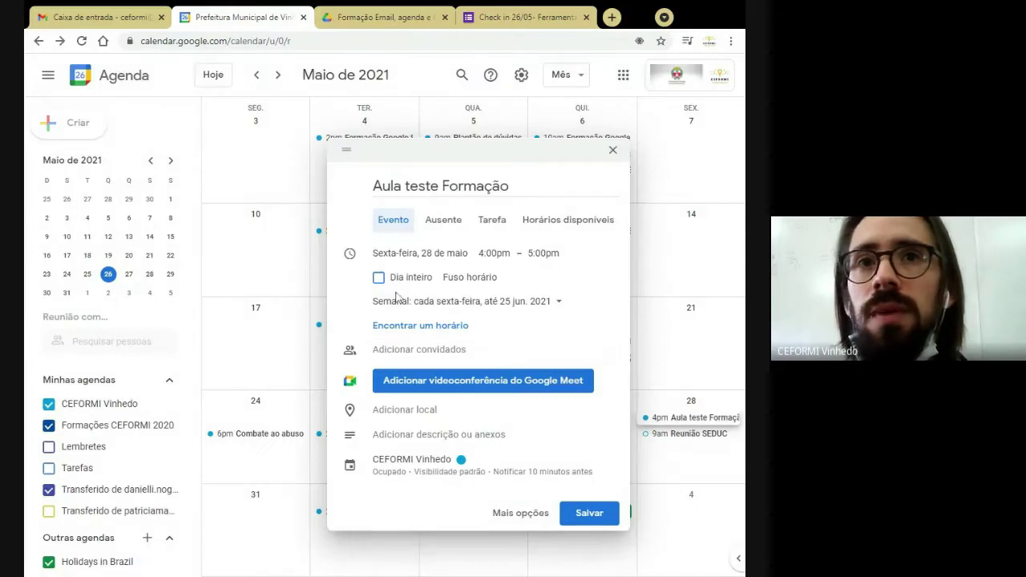
Step: Add a Google Meet video conference to the recurring Aula teste Formação event and save it
left_click(465, 381)
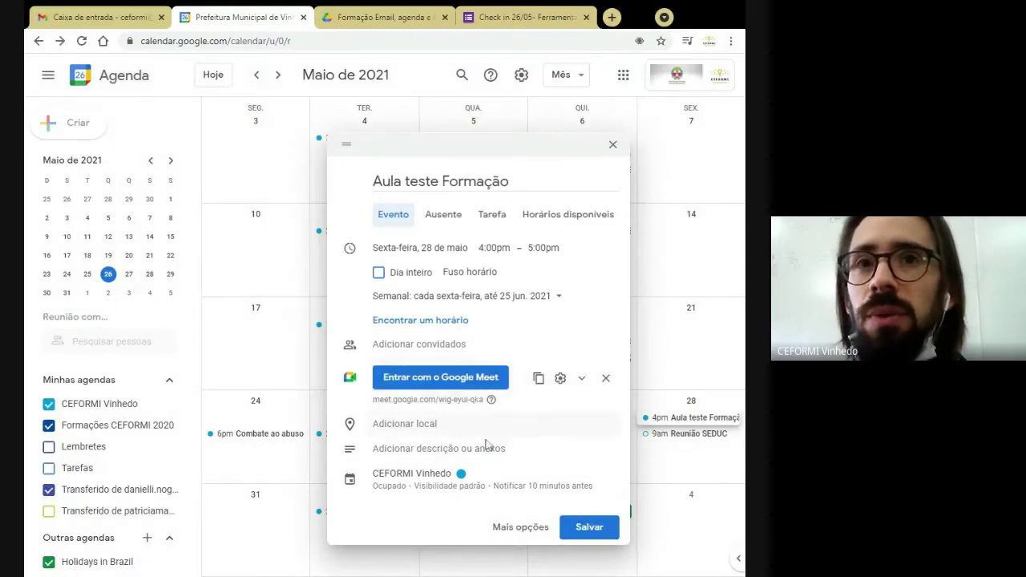
left_click(590, 527)
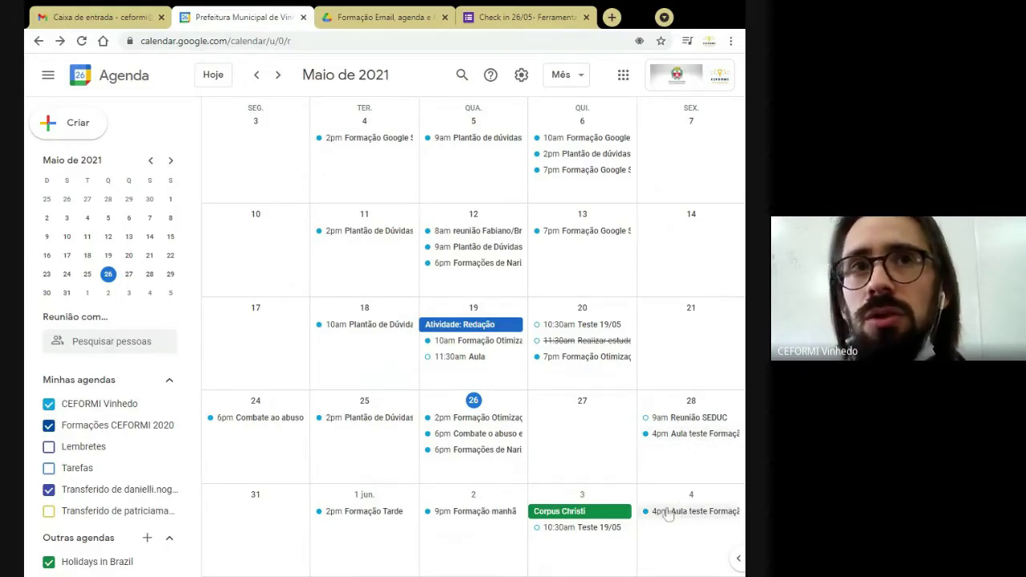
Step: Check the June 2021 calendar and review the details of the 11 June Aula teste Formação occurrence
left_click(277, 74)
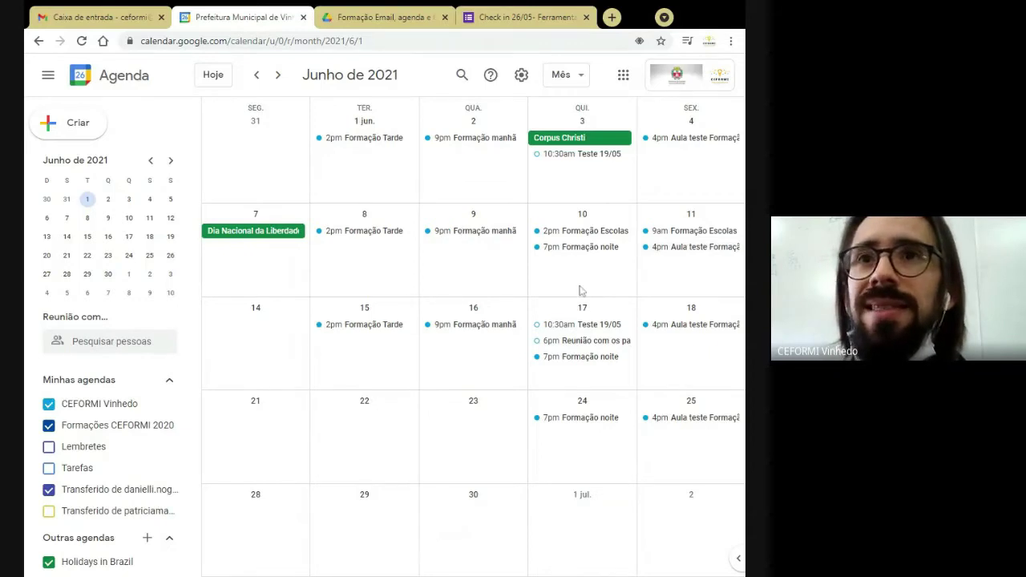
left_click(695, 247)
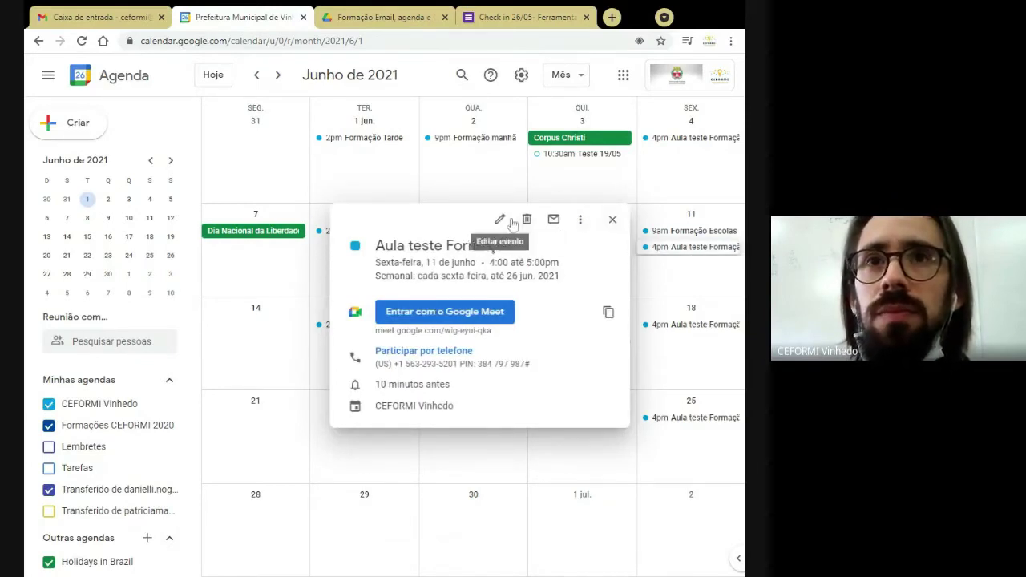
left_click(612, 218)
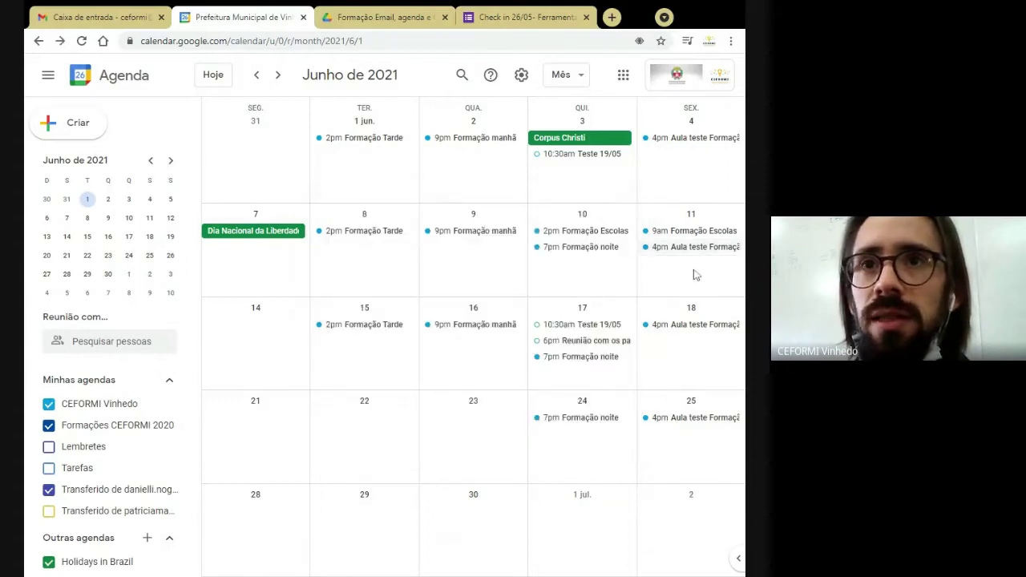
Step: Delete the 18 June Aula teste Formação occurrence together with the events that follow it
left_click(694, 329)
left_click(526, 225)
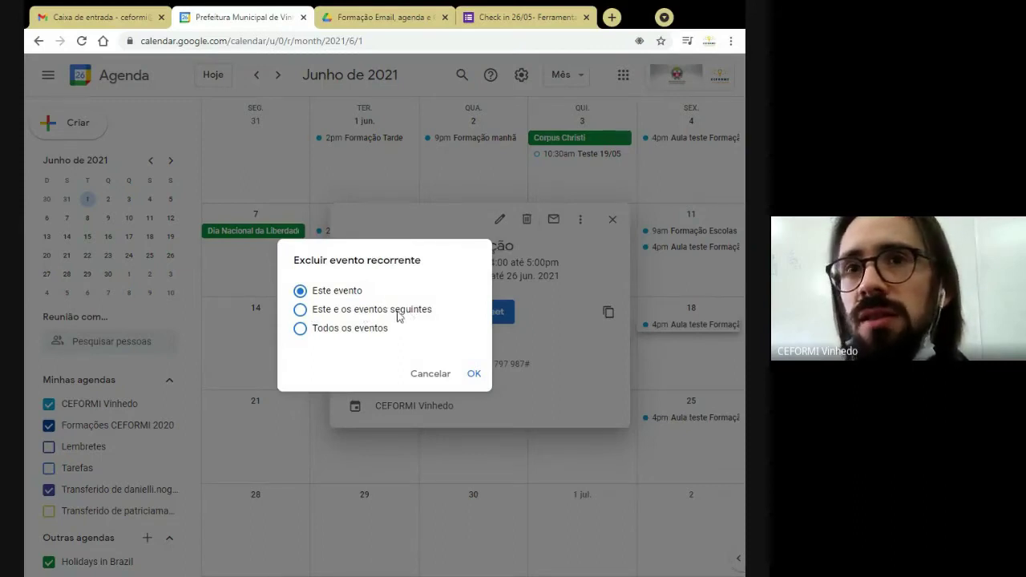
left_click(358, 318)
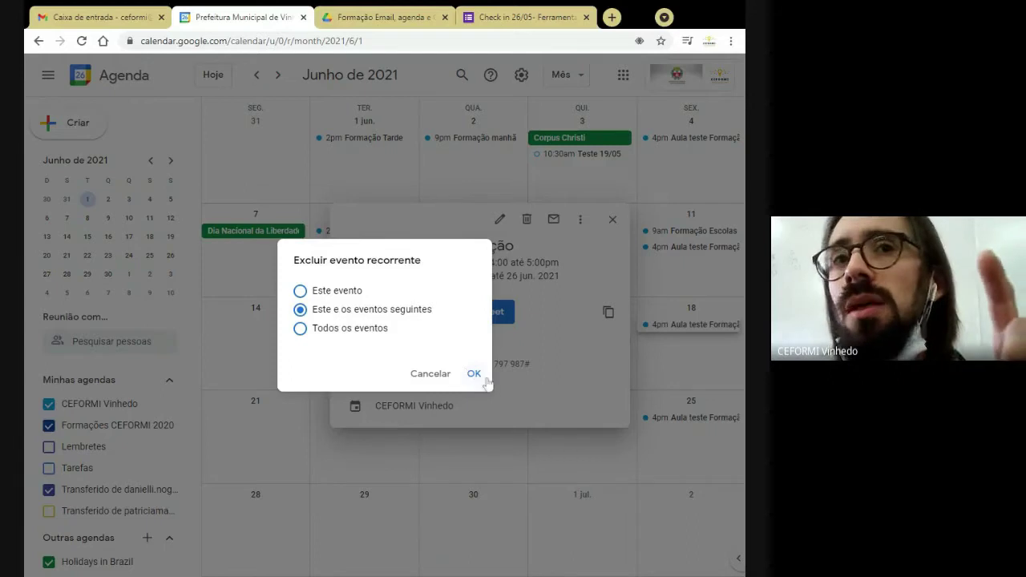
left_click(316, 331)
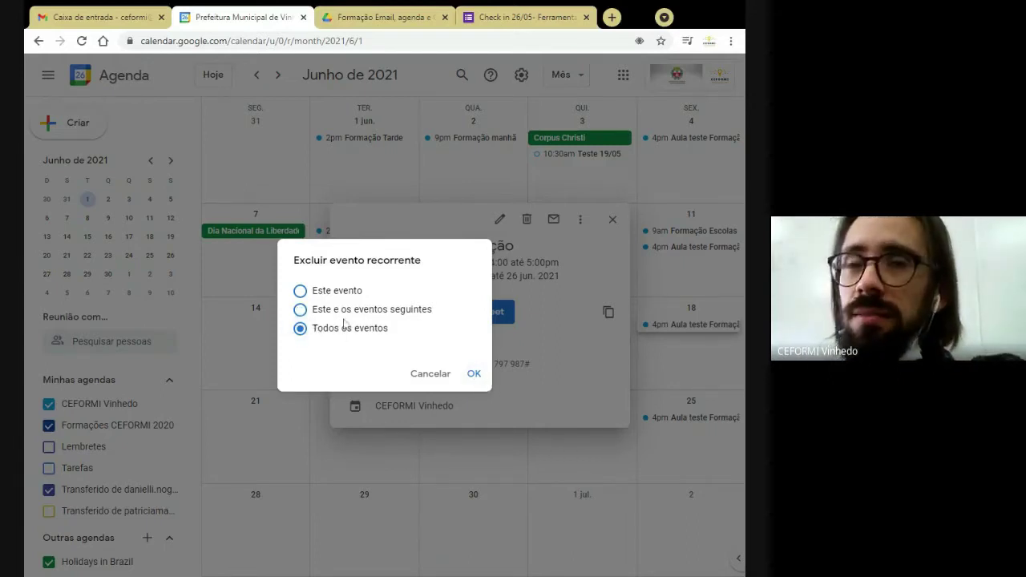
left_click(327, 293)
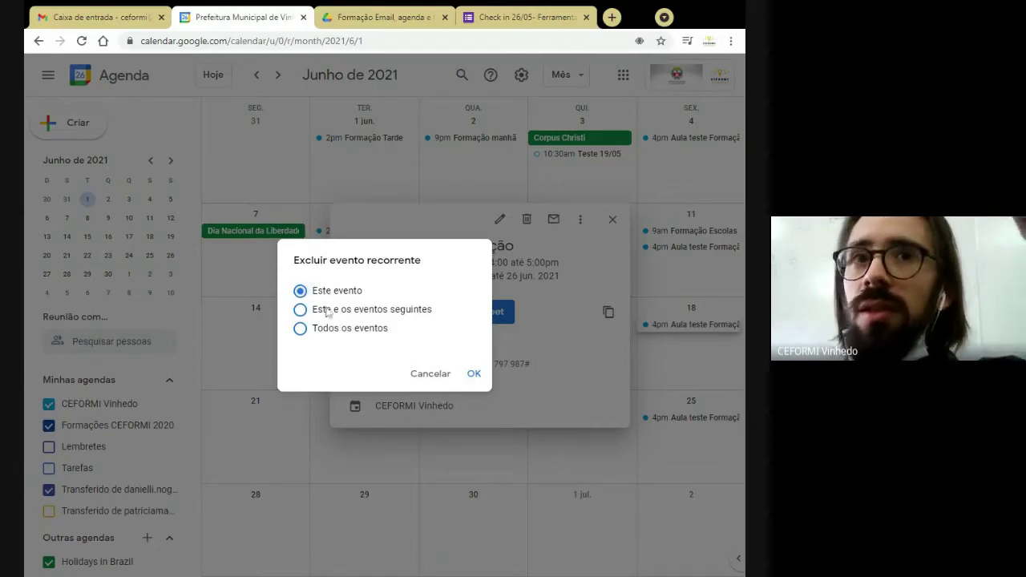
left_click(329, 312)
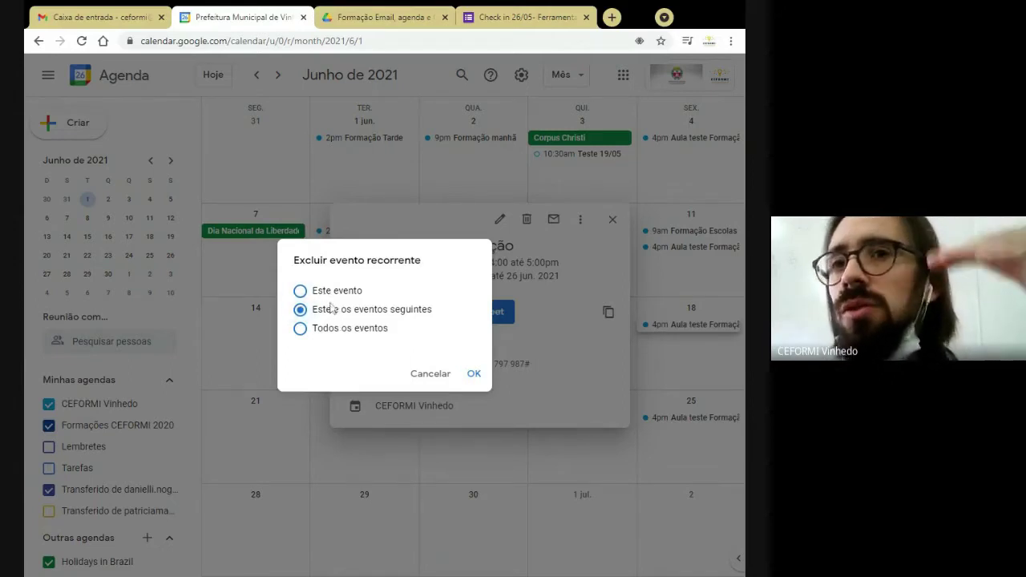
left_click(474, 375)
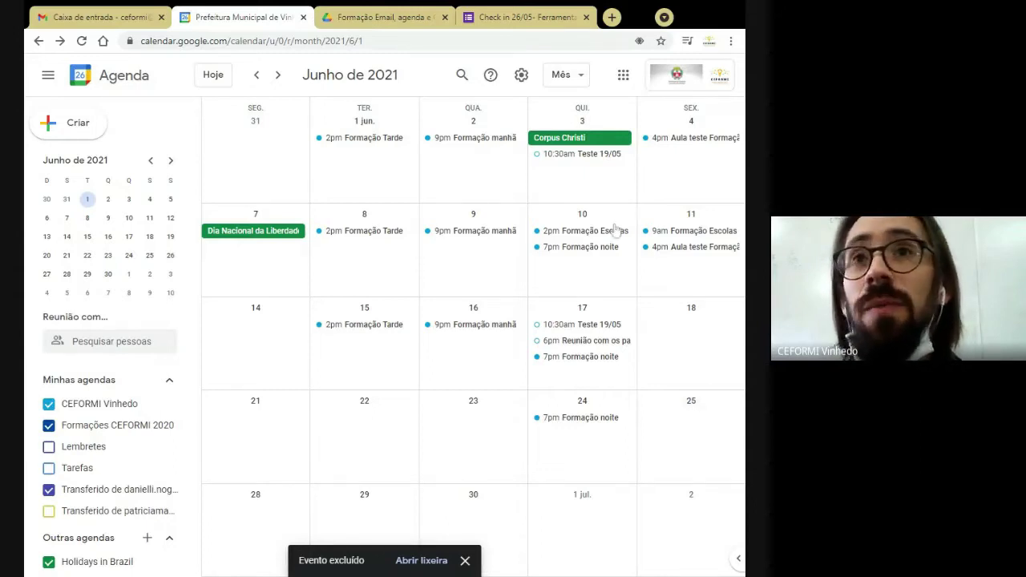
Step: Switch to Gmail and mark "eventos recorrentes da agenda" as completed in the My Tasks list of Google Tasks
left_click(118, 23)
left_click(728, 75)
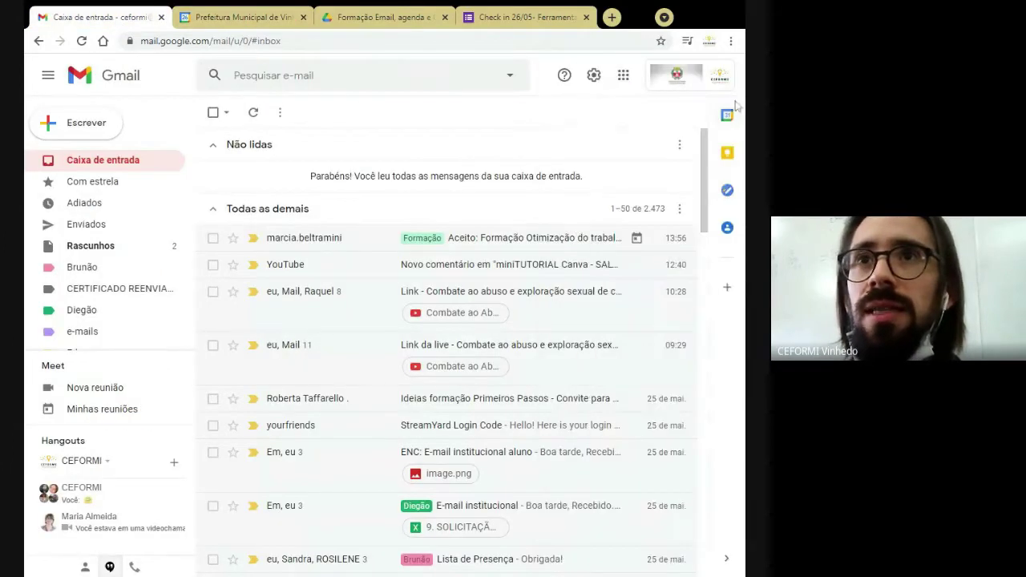
left_click(731, 190)
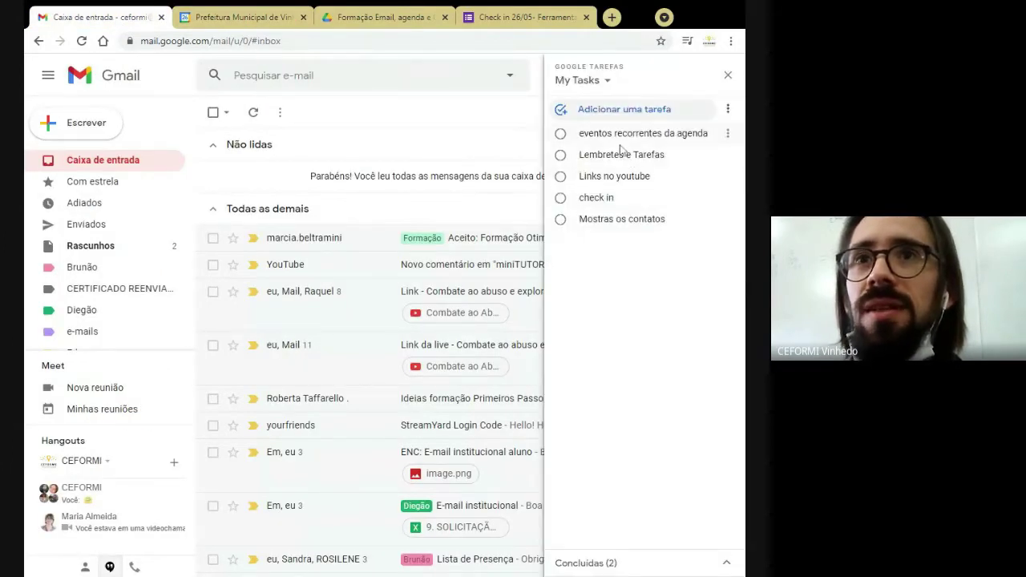
left_click(560, 133)
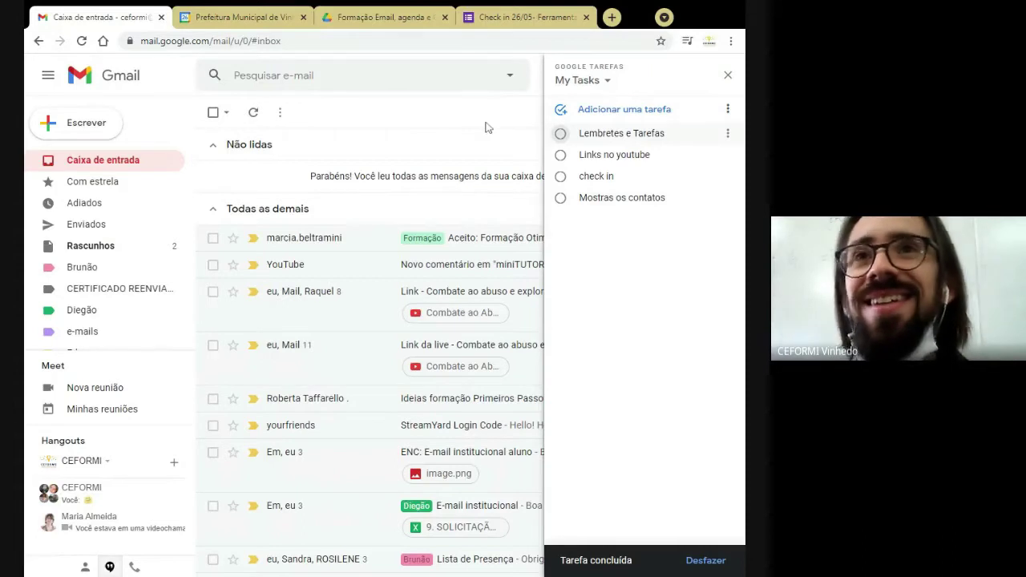
Step: Switch to Google Calendar and start a new task titled "Concluir tudo"
left_click(265, 19)
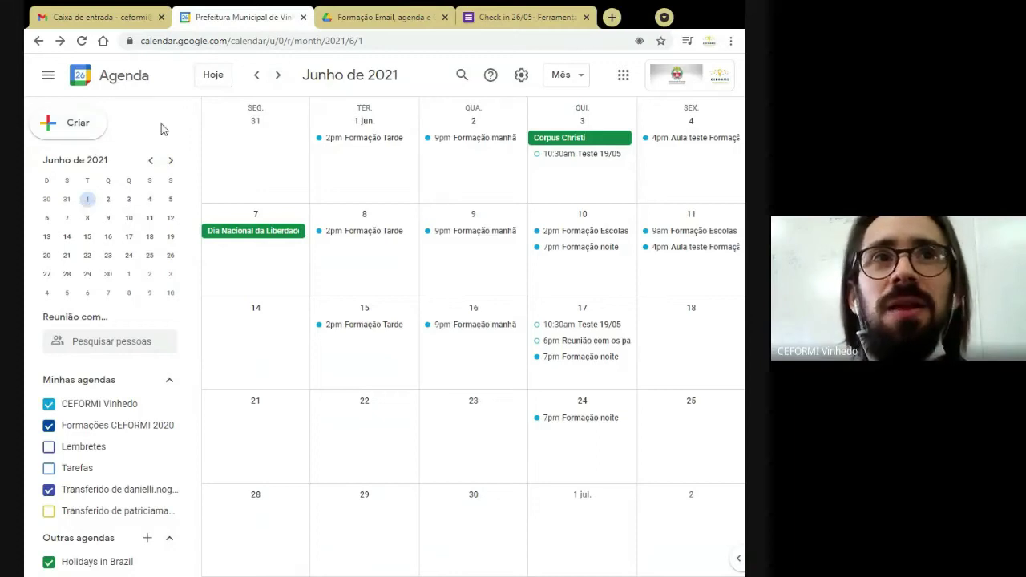
left_click(80, 124)
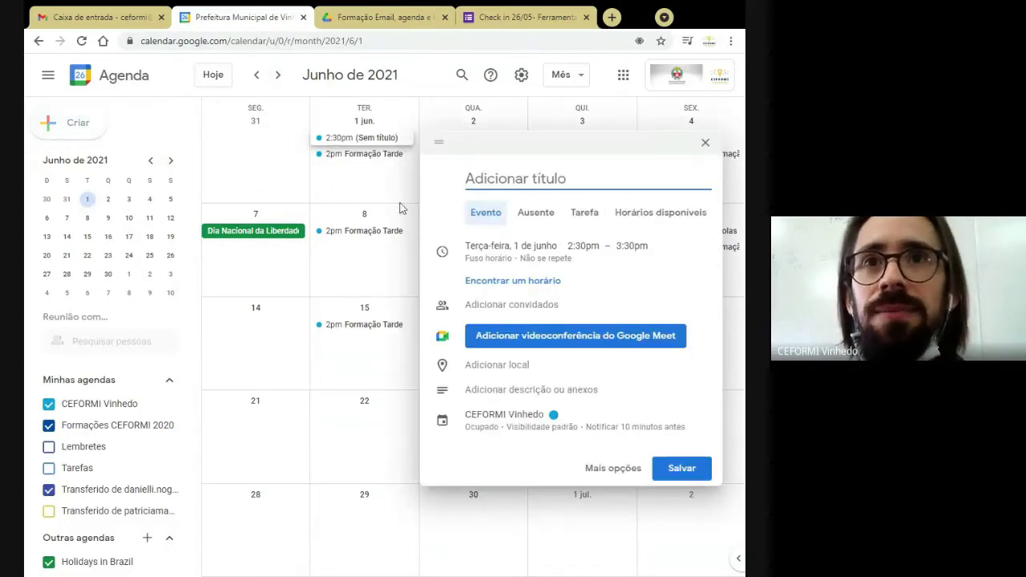
left_click(587, 218)
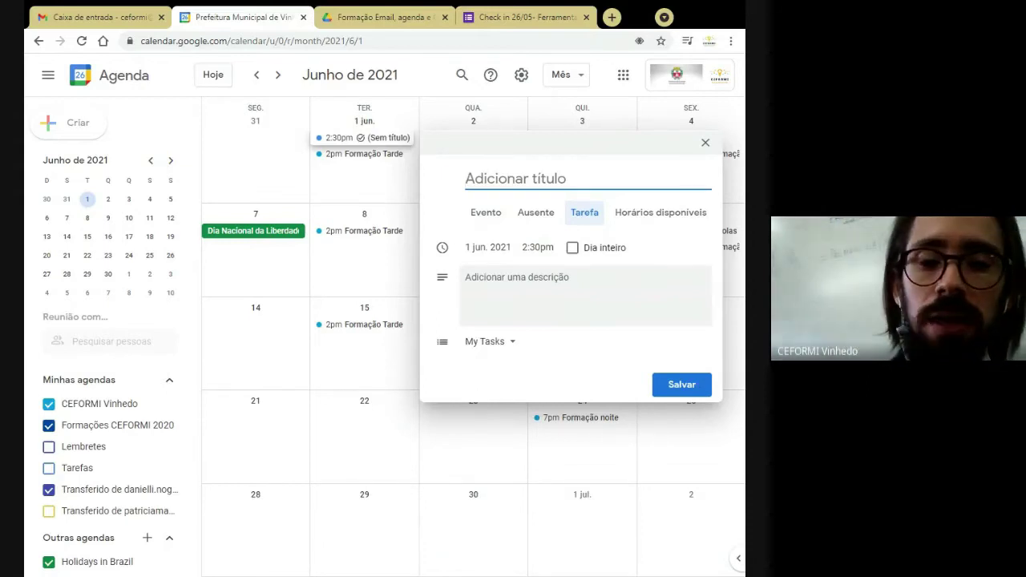
type("Concluir ")
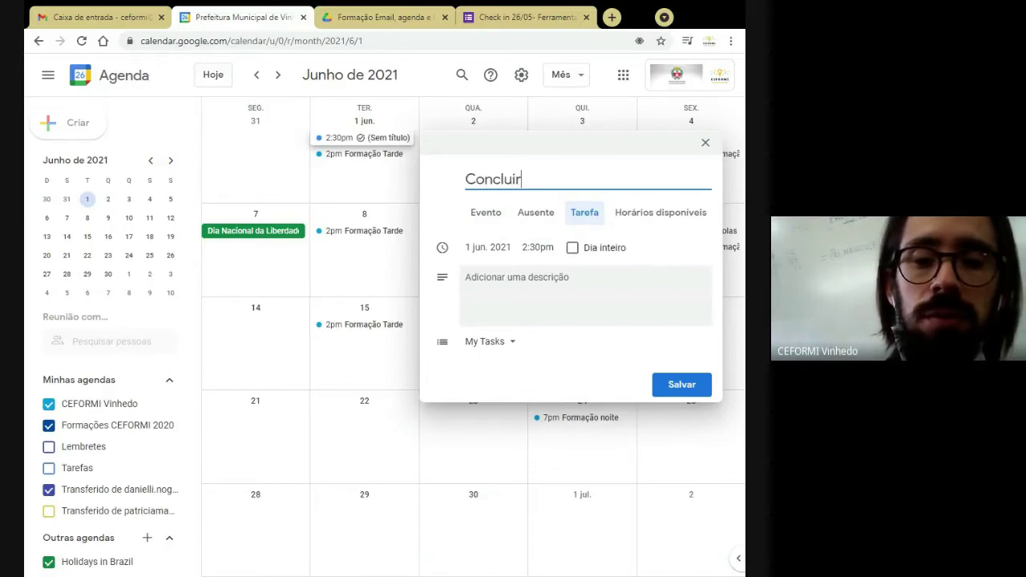
type("tudo")
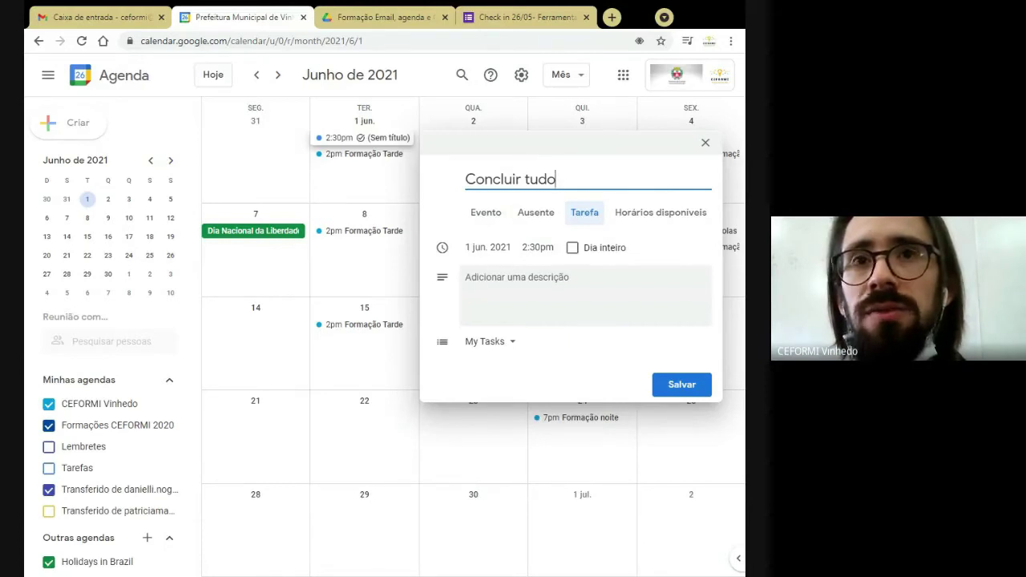
Step: Examine which task lists are available for the new task, both in its form and in Gmail's Google Tasks
left_click(514, 343)
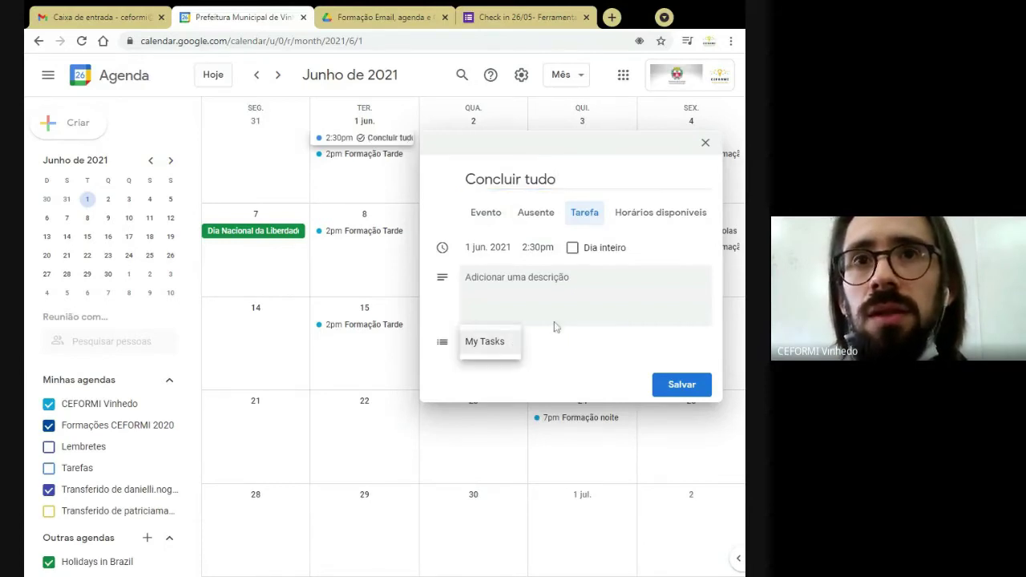
left_click(513, 341)
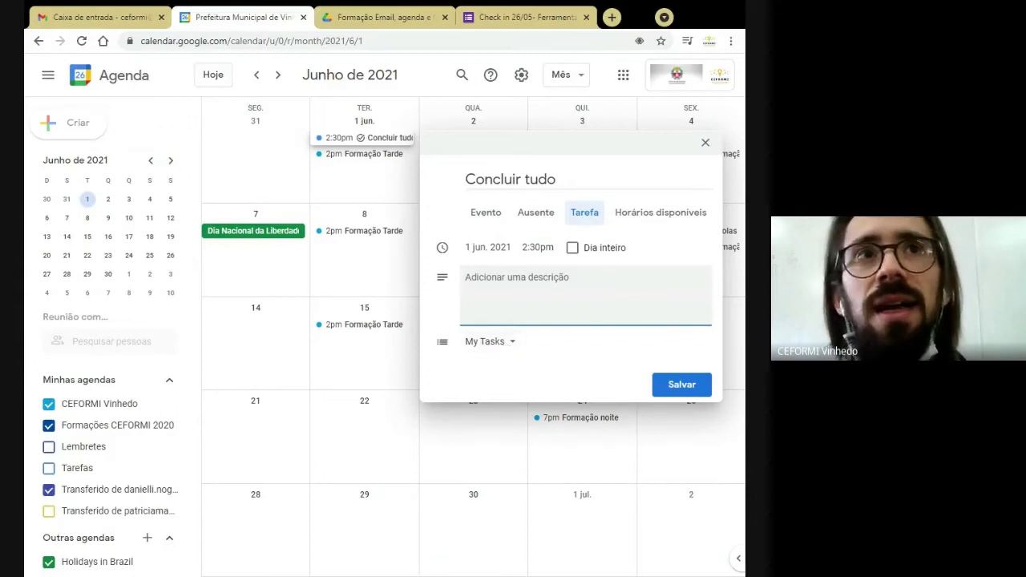
left_click(121, 20)
left_click(595, 82)
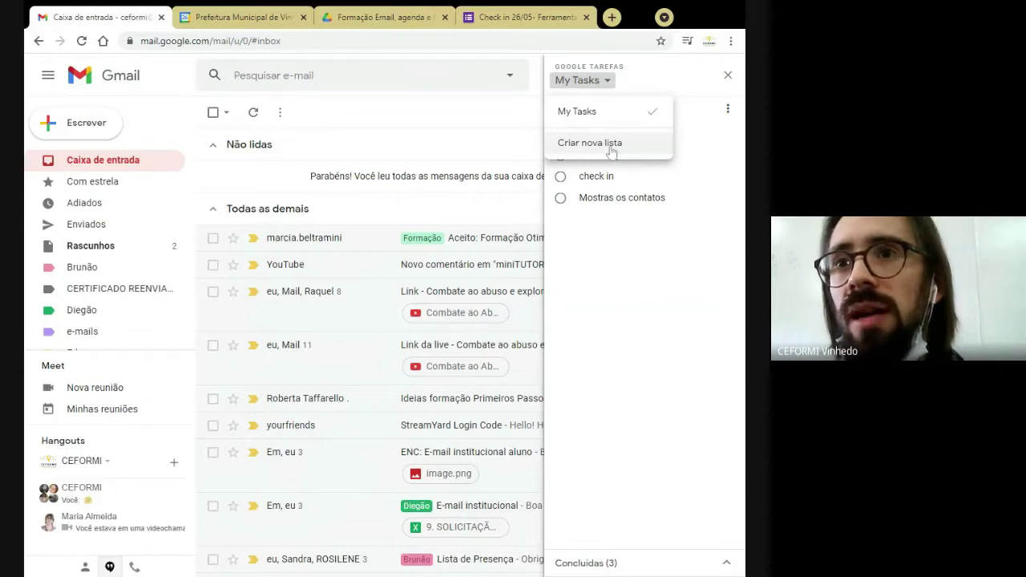
left_click(577, 111)
left_click(240, 17)
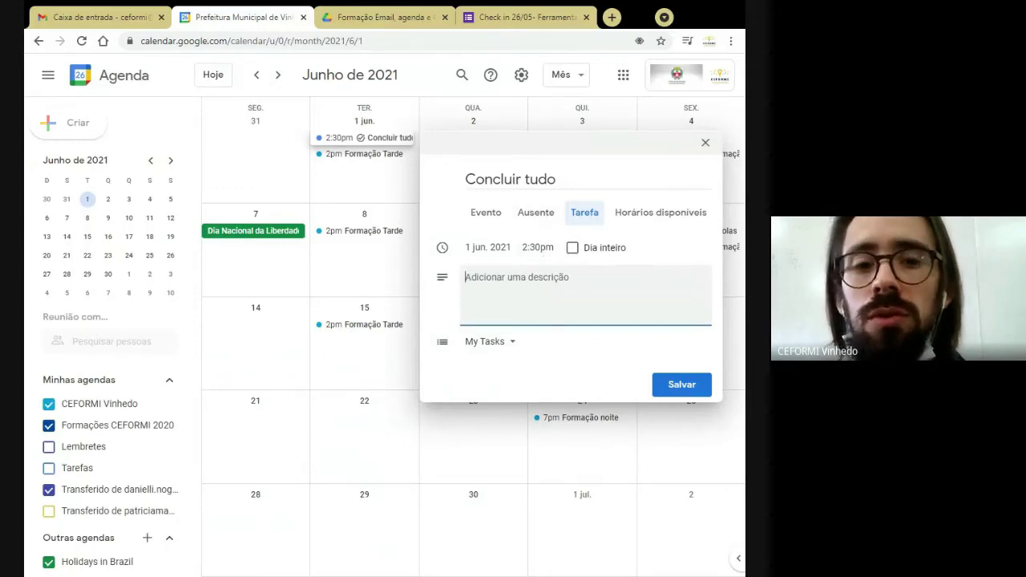
Step: Add filler text as the description of the Concluir tudo task and set its date to 26 May 2021
type("gdxfgdsfgsdfgsdfgsdf")
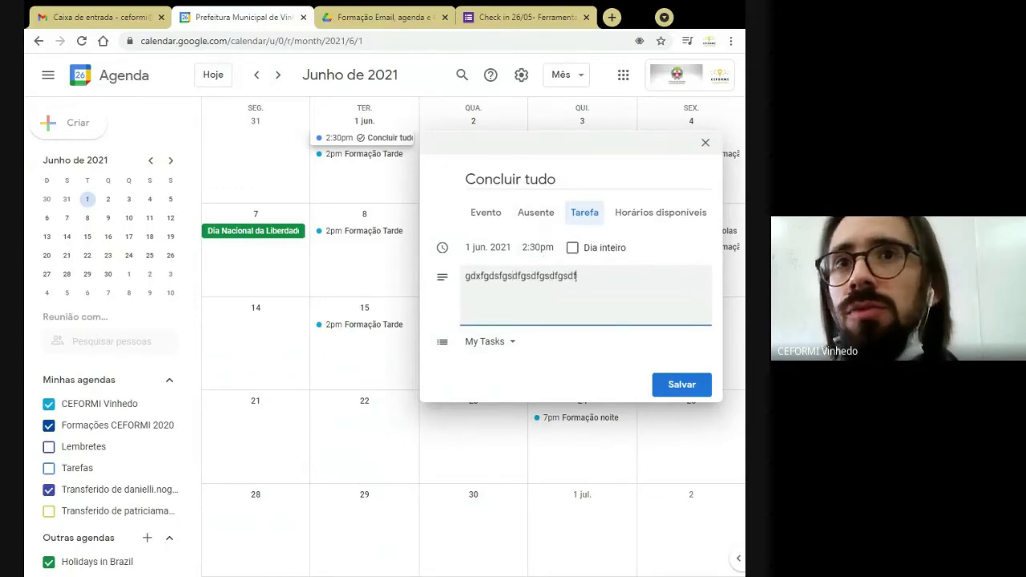
type("gsdfgsdfgsdfgsdfgsdfgs")
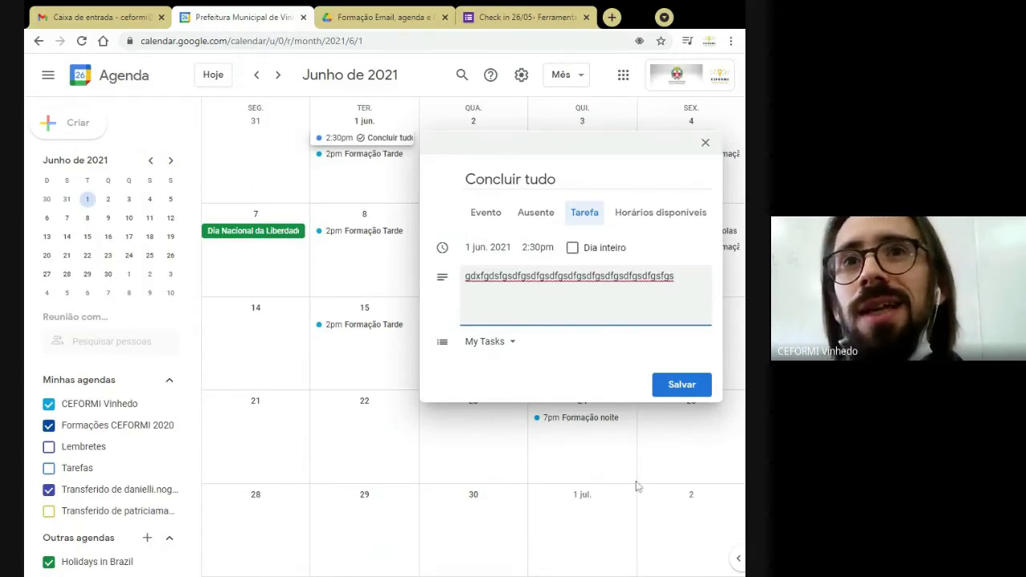
left_click(512, 249)
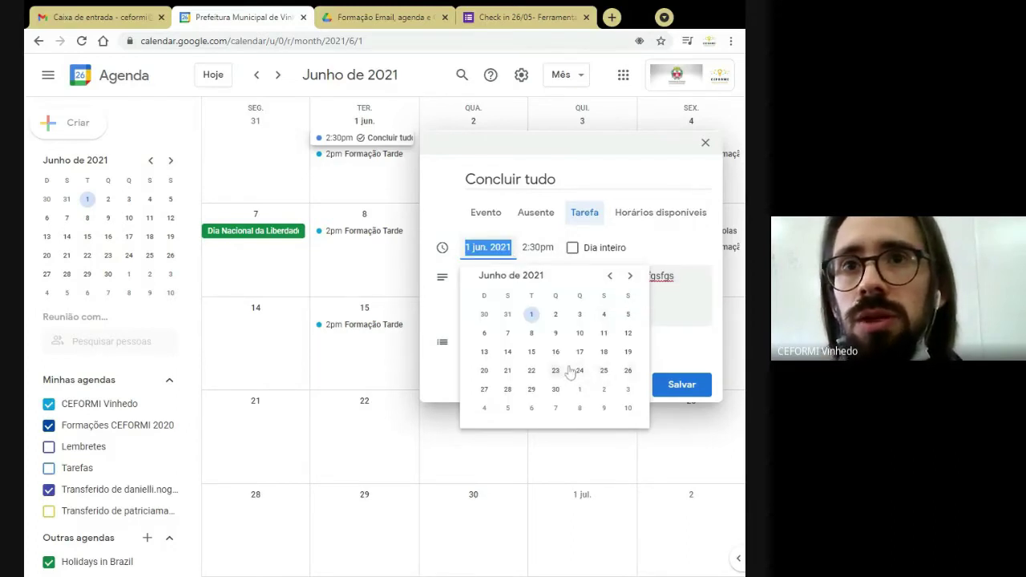
left_click(609, 276)
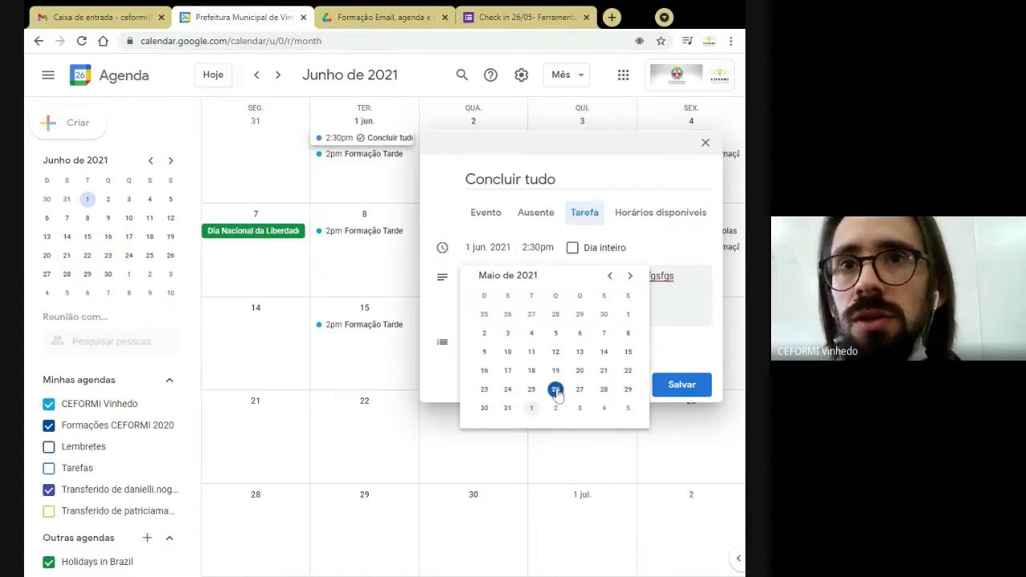
left_click(555, 389)
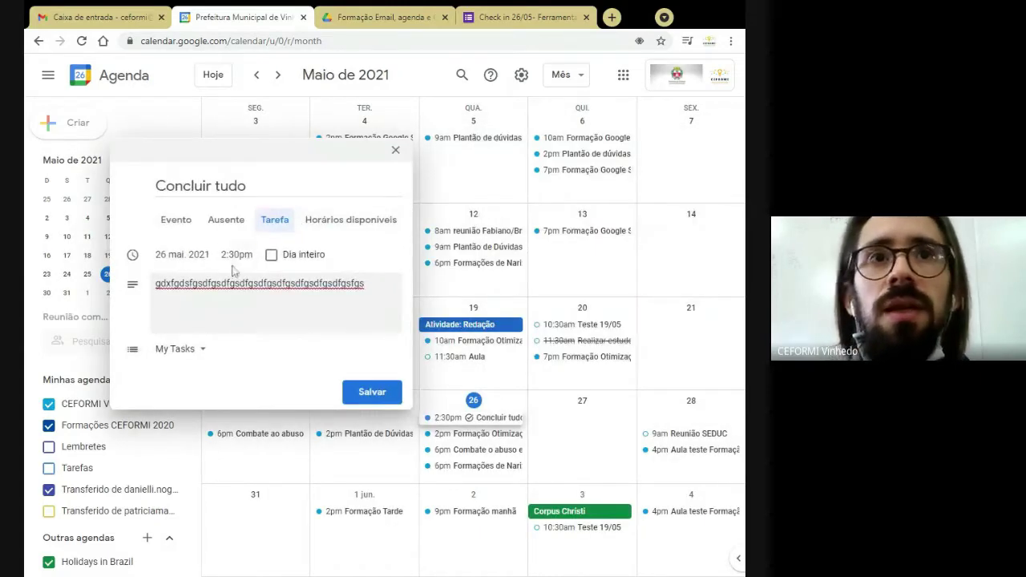
Step: Choose 2:30pm as the time for the Concluir tudo task and save it
left_click(237, 255)
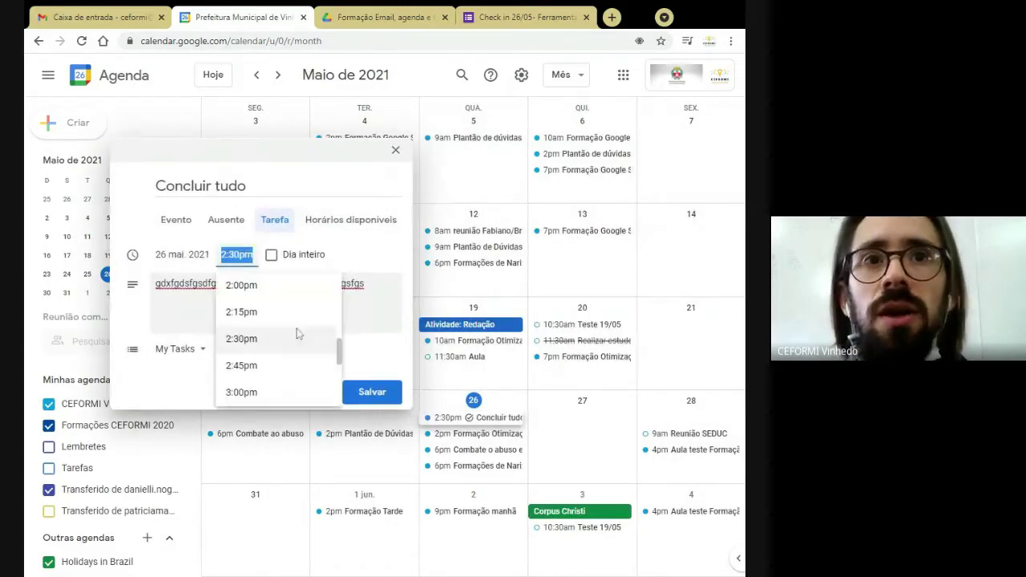
left_click(251, 347)
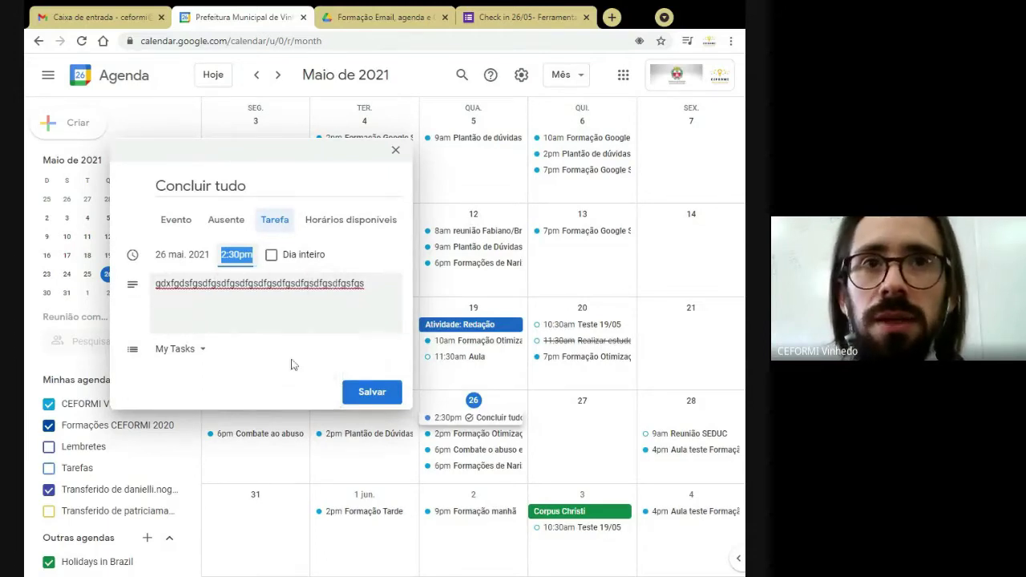
left_click(372, 392)
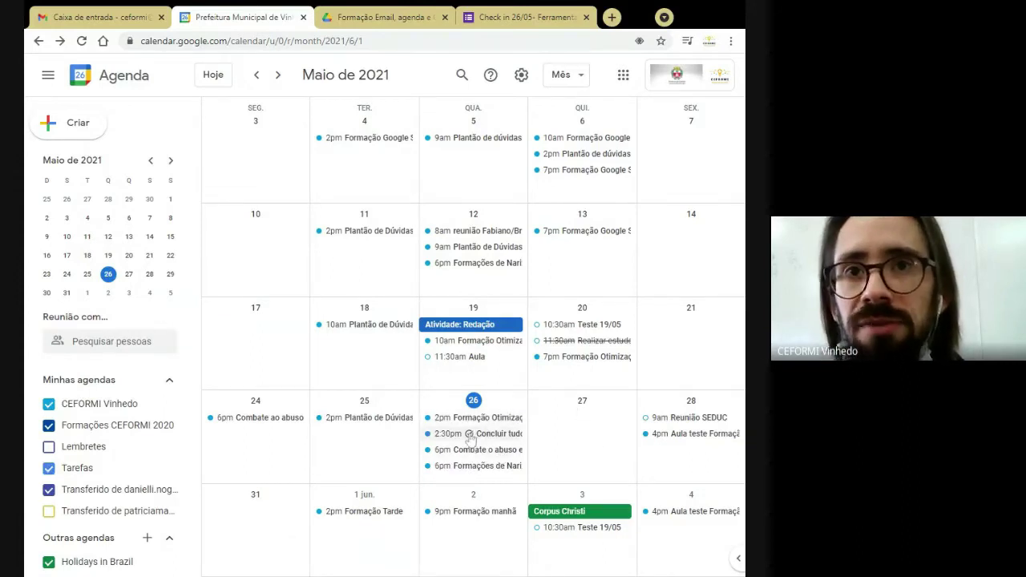
Step: Show the calendar by day and examine the Concluir tudo task in the 26 May schedule
left_click(561, 76)
left_click(570, 107)
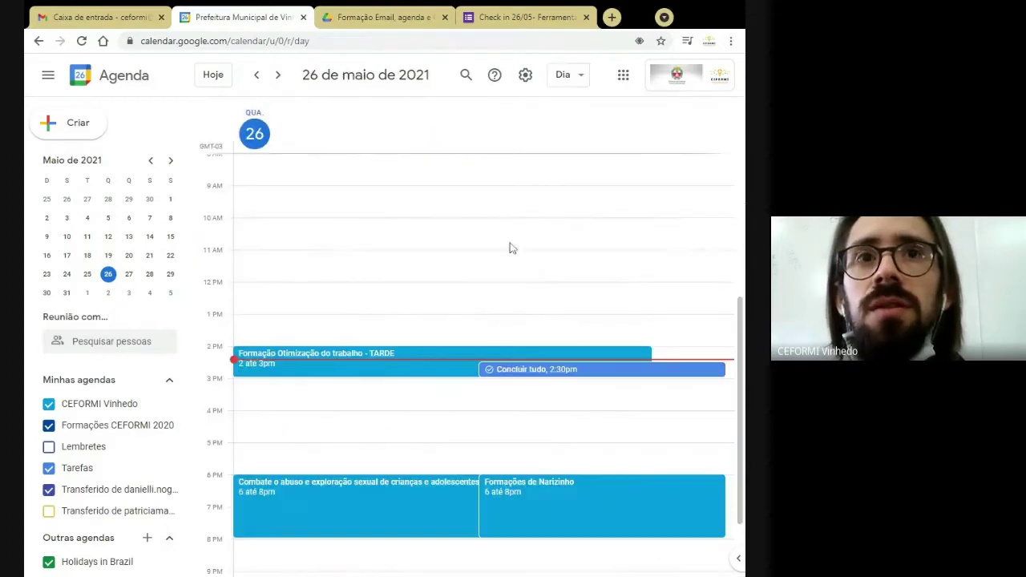
scroll(428, 203, "down", 1)
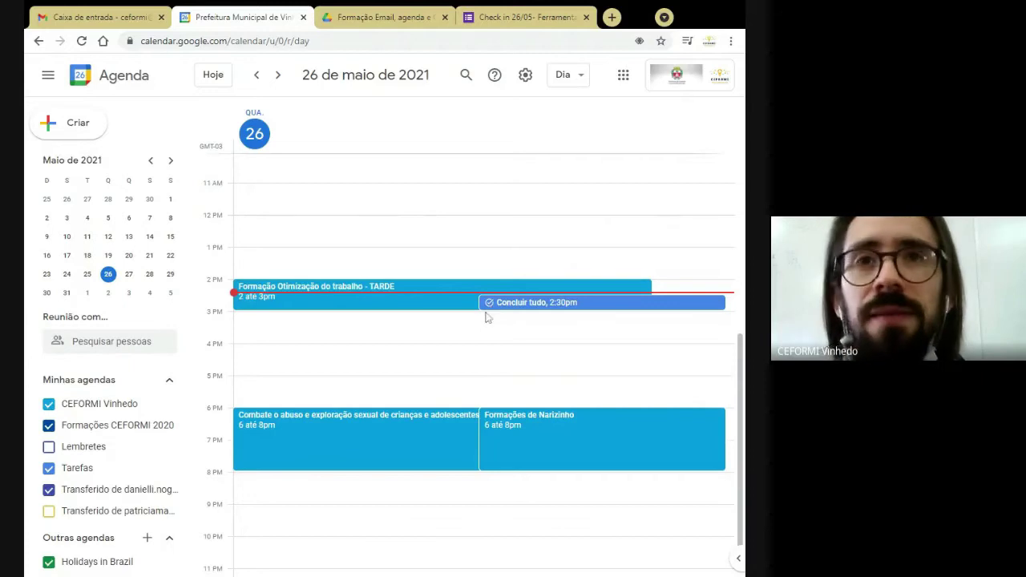
key("ctrl+plus")
key("ctrl+plus")
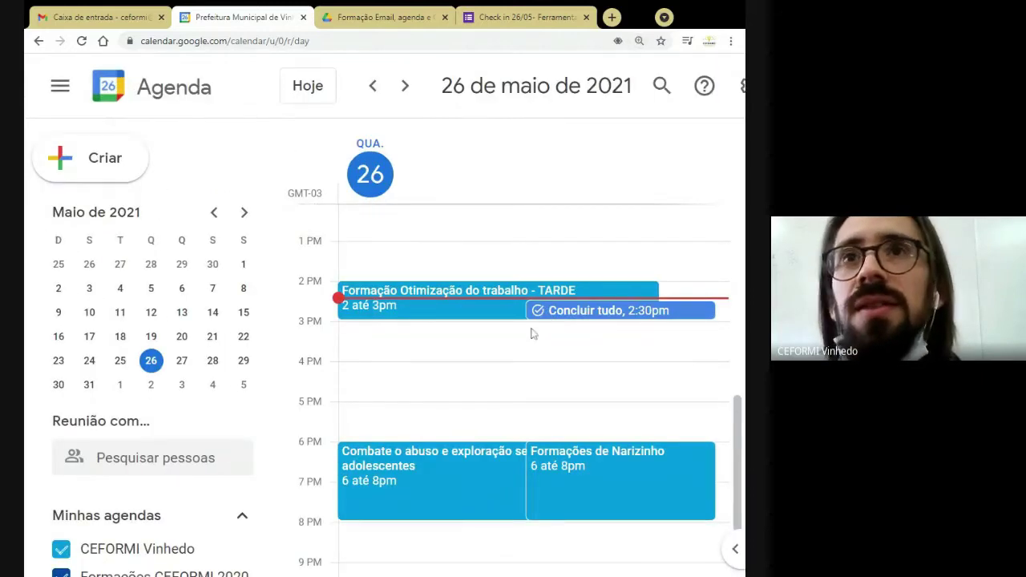
key("ctrl+minus")
key("ctrl+minus")
key("ctrl+minus")
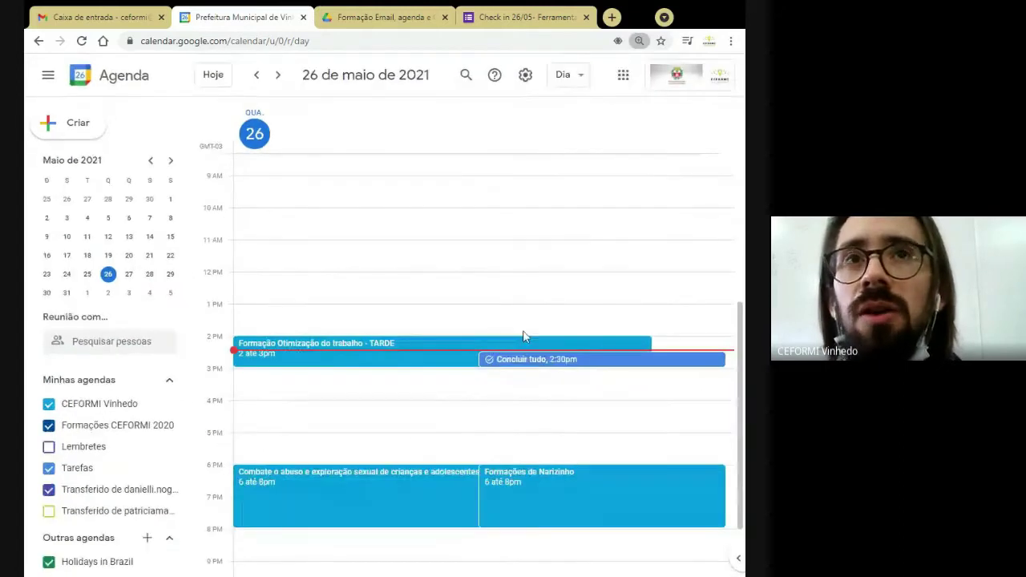
Step: Switch to Gmail, check the Concluir tudo task in My Tasks, and close Google Tasks
left_click(108, 17)
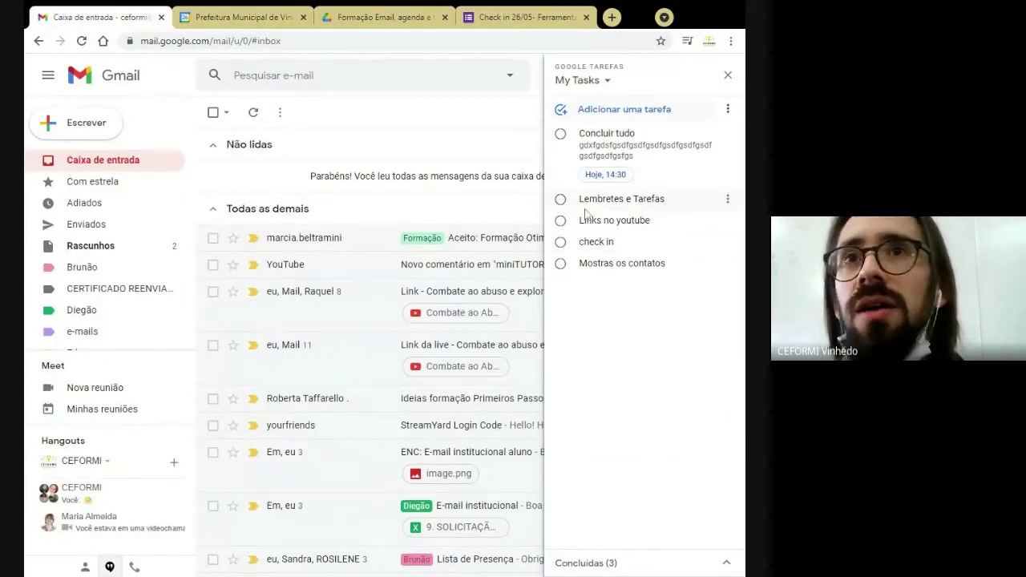
left_click(729, 76)
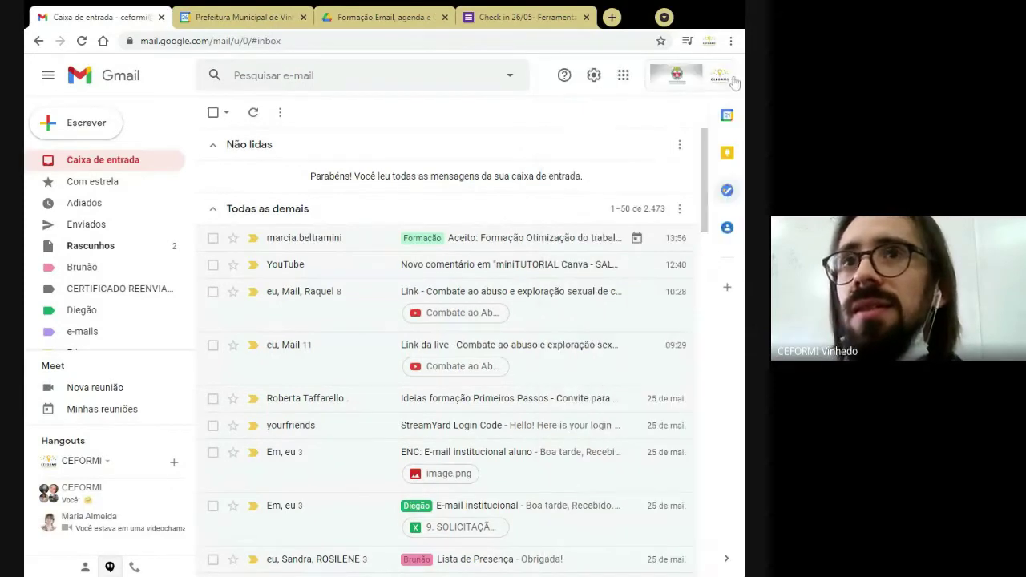
Step: Mark the Concluir tudo task as completed in My Tasks and check it in Google Calendar's 26 May schedule
left_click(726, 195)
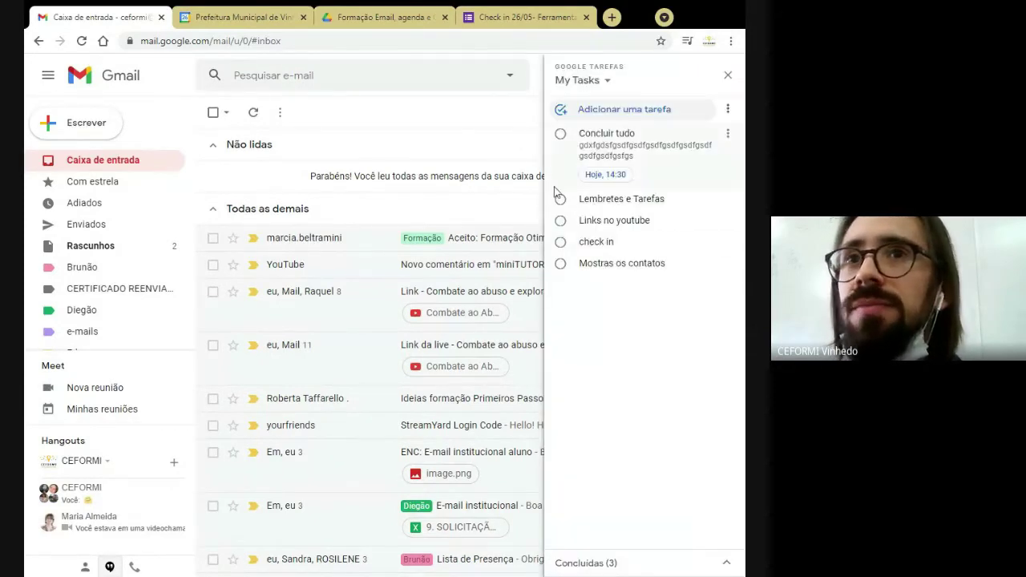
left_click(561, 136)
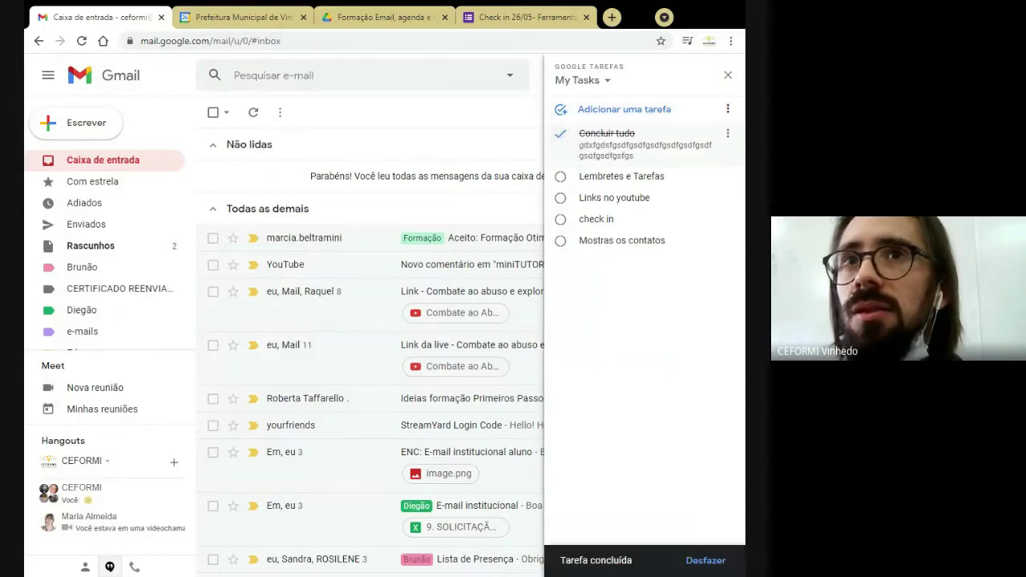
left_click(234, 18)
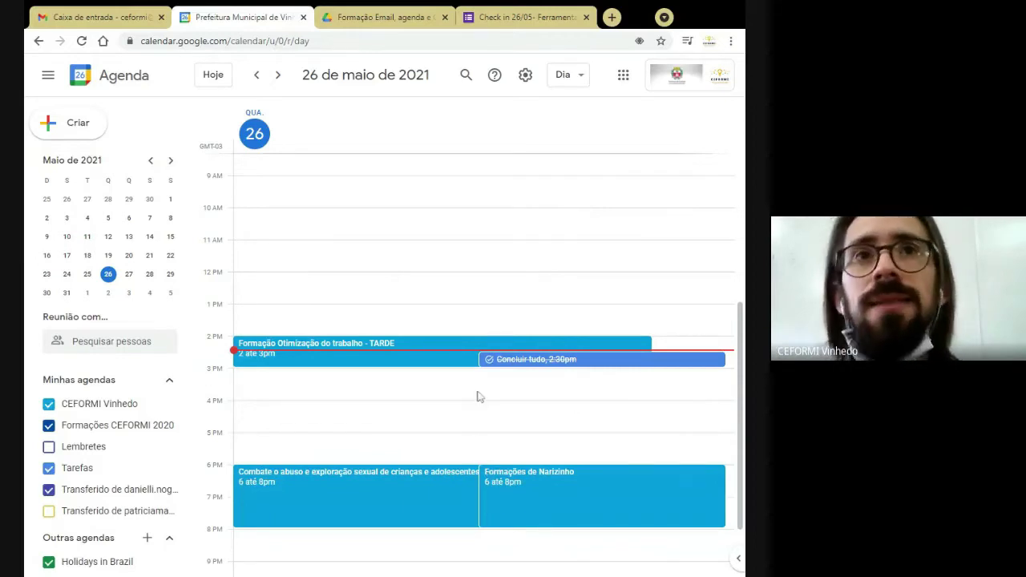
left_click(80, 121)
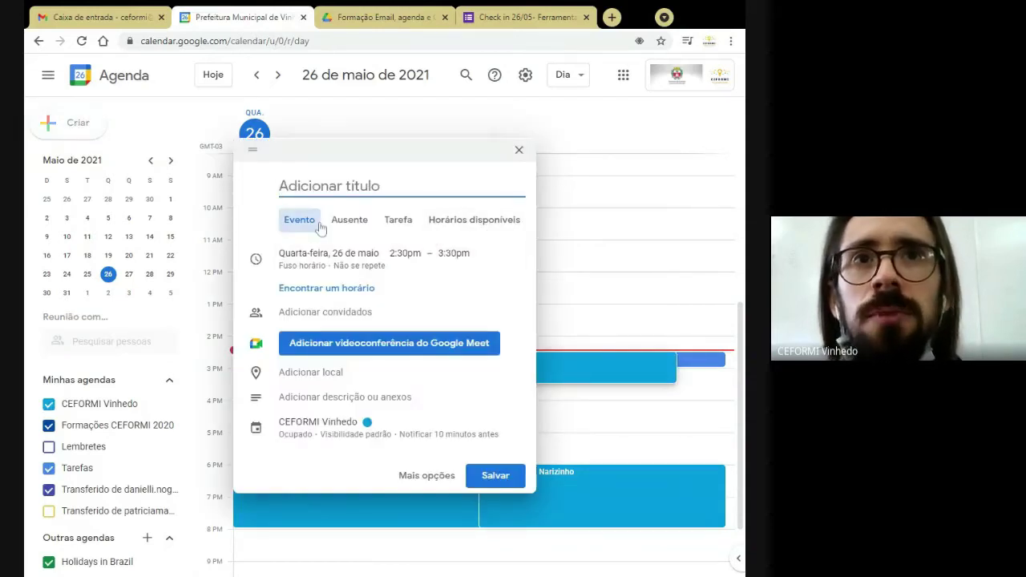
left_click(426, 476)
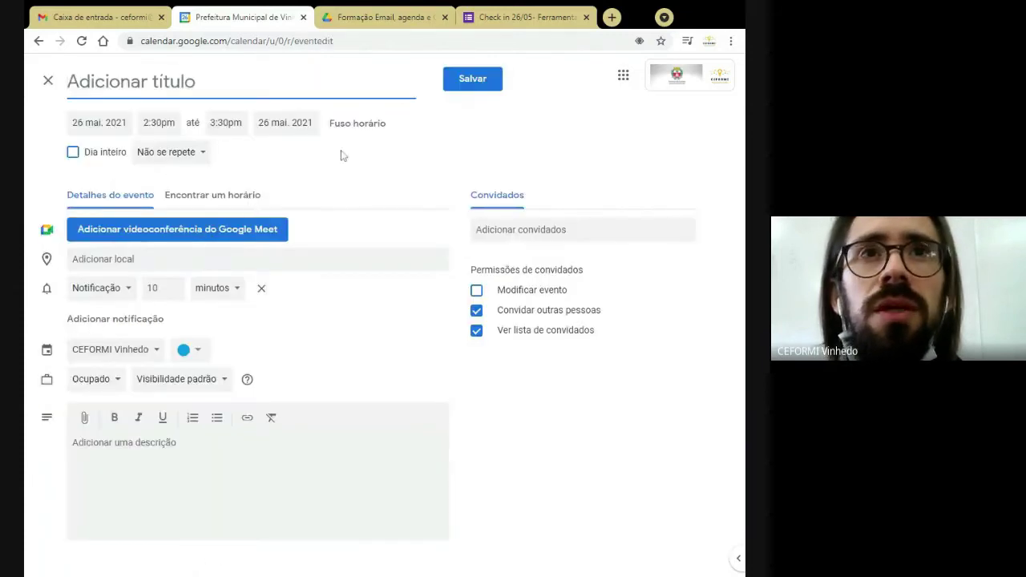
left_click(303, 17)
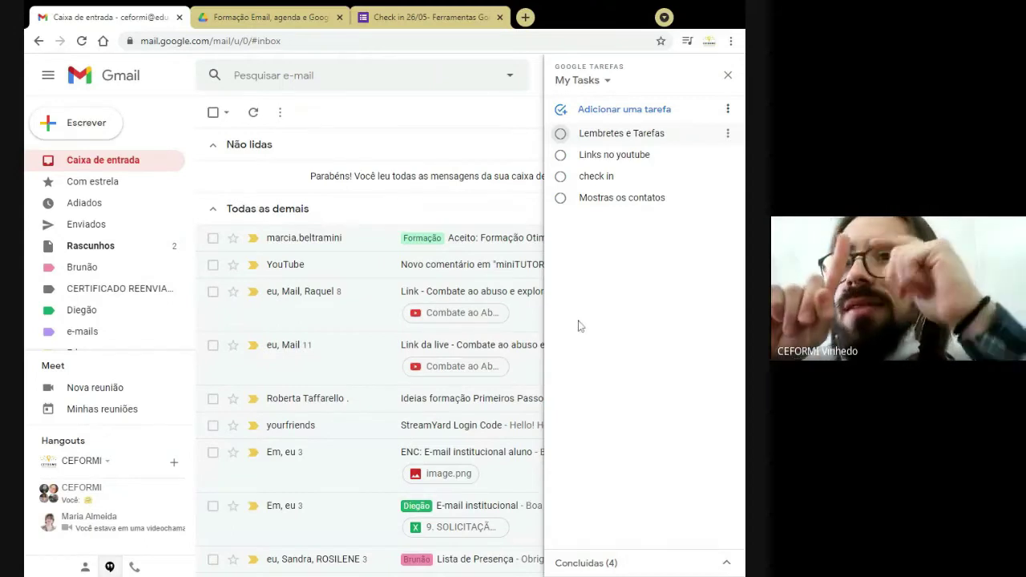
Step: Close Google Tasks in Gmail, display the 26 May agenda beside the inbox, and open it as the full Google Calendar
left_click(728, 75)
left_click(727, 115)
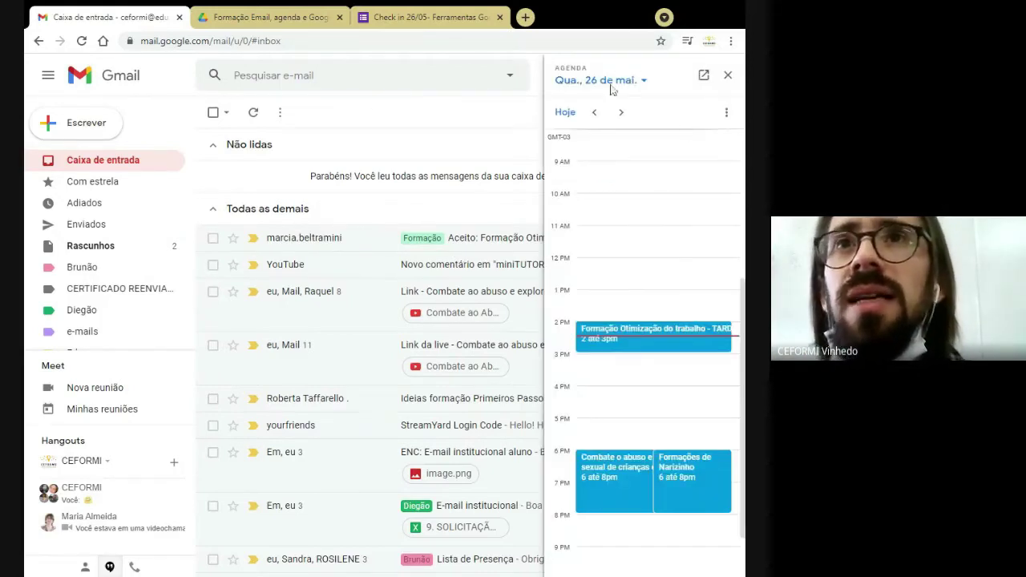
left_click(704, 75)
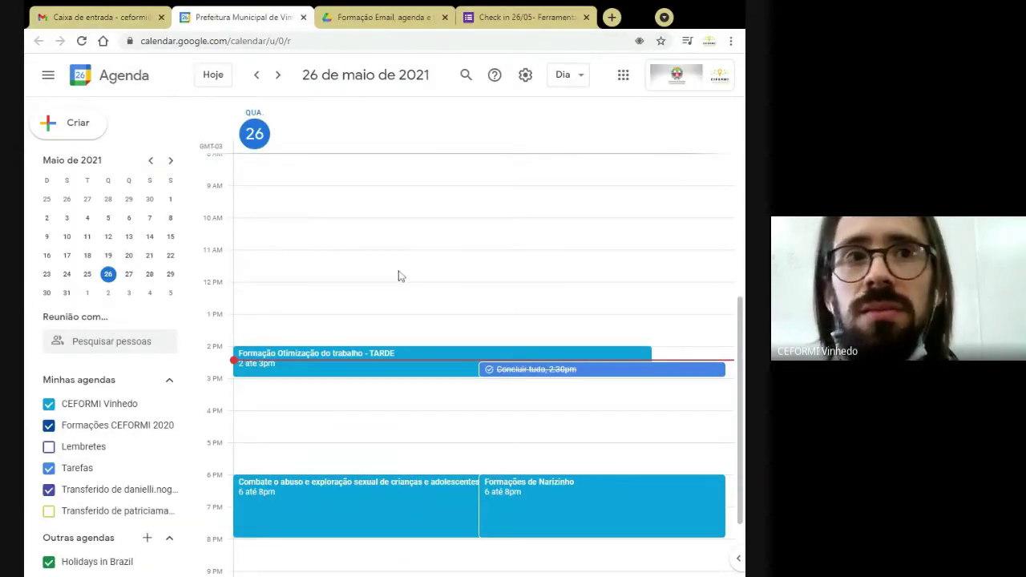
Step: Display the Lembretes calendar and check which entry types are offered when creating a new item
left_click(49, 446)
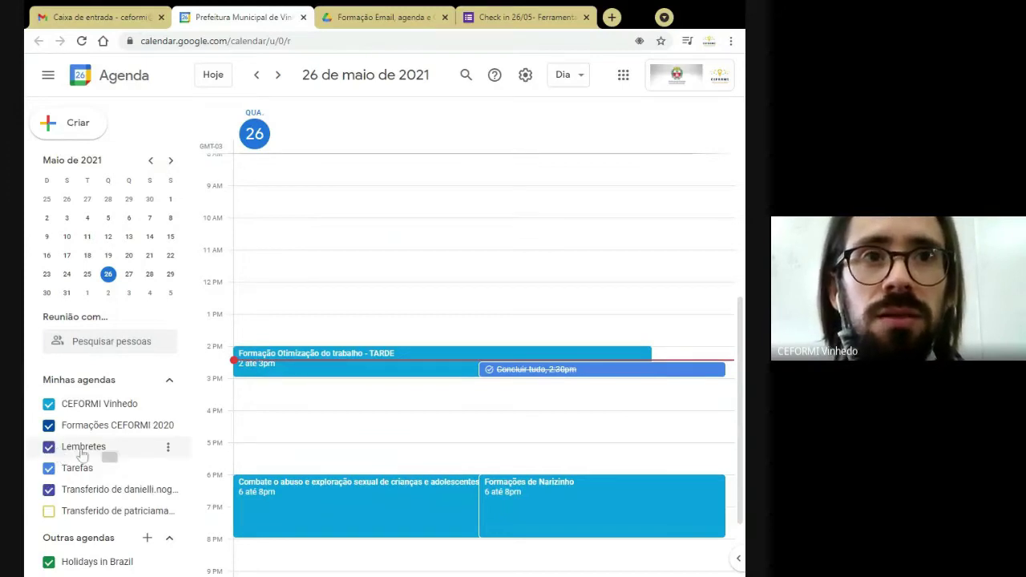
left_click(167, 446)
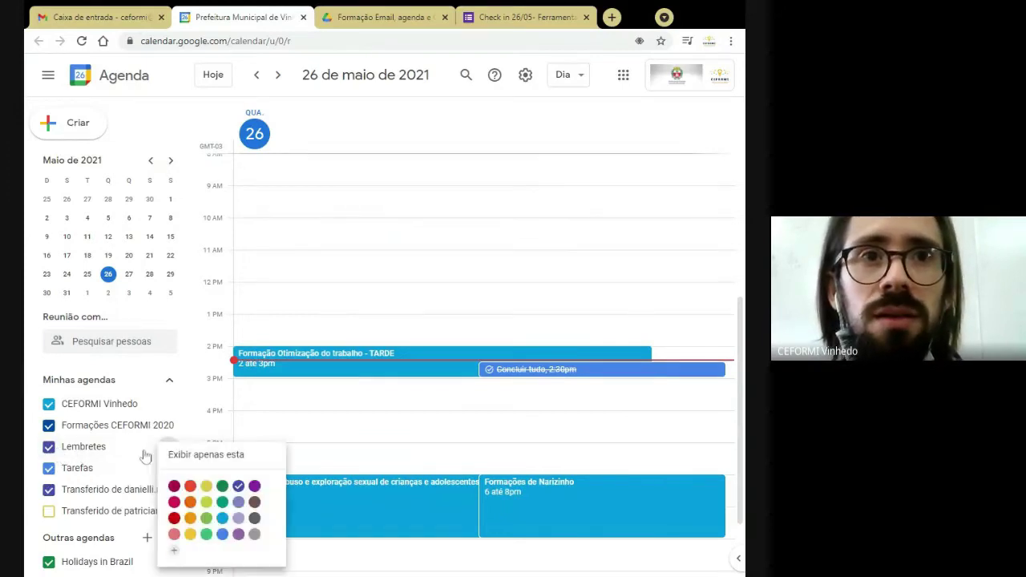
left_click(95, 455)
left_click(91, 447)
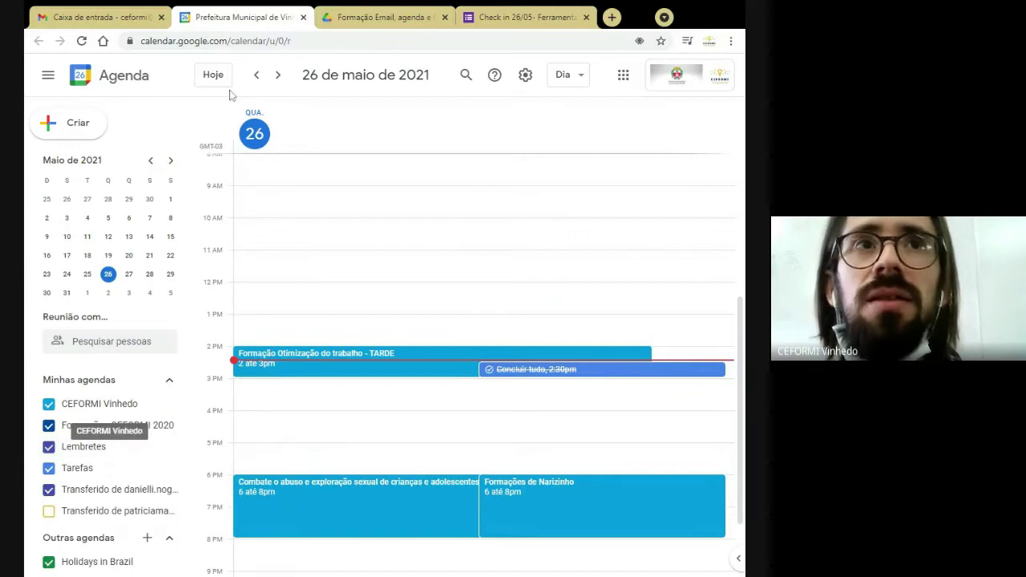
left_click(92, 128)
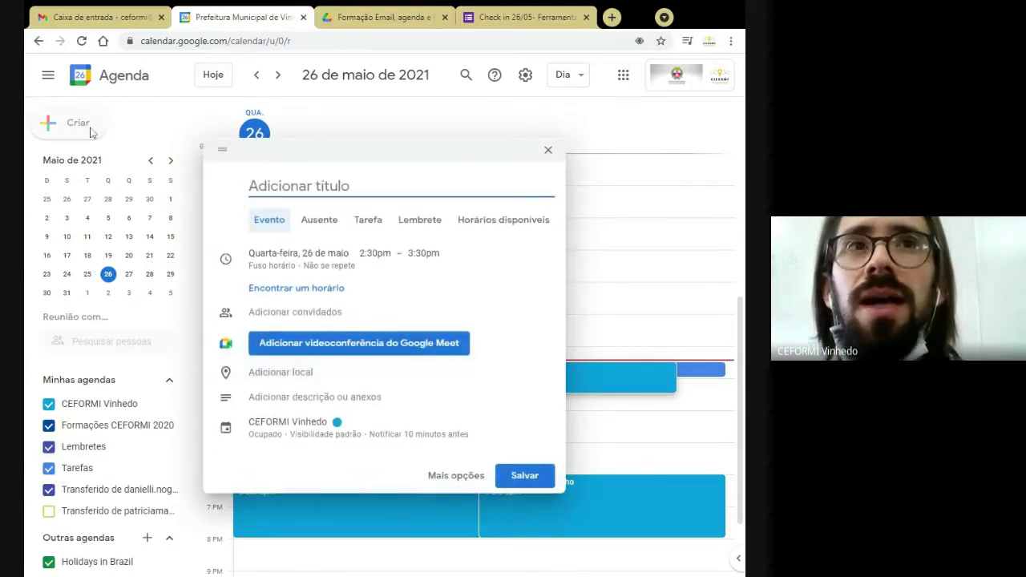
left_click(549, 150)
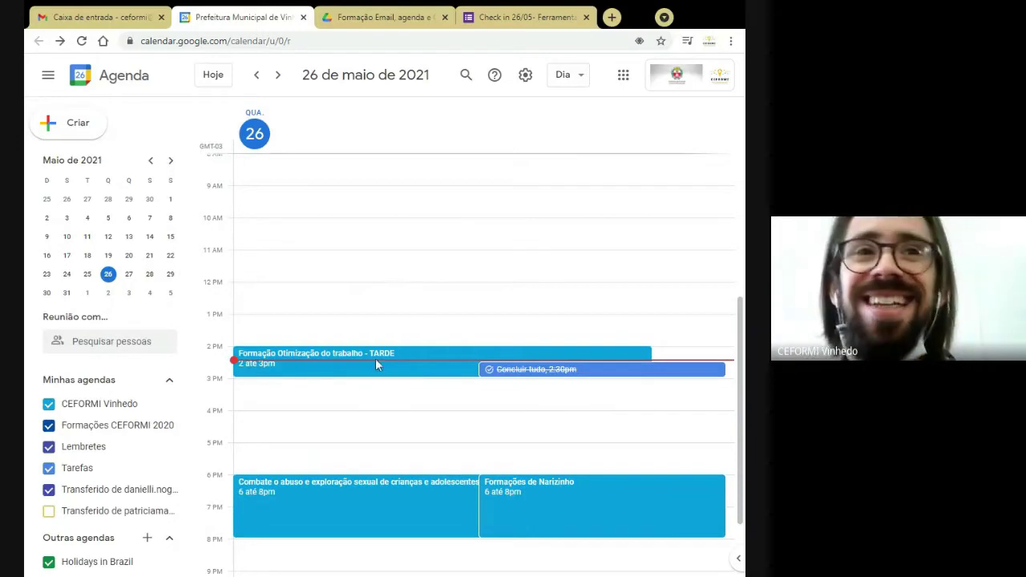
Step: Check the entry types offered for a new item with Tarefas and Lembretes hidden, and display both calendars again
left_click(49, 467)
left_click(49, 123)
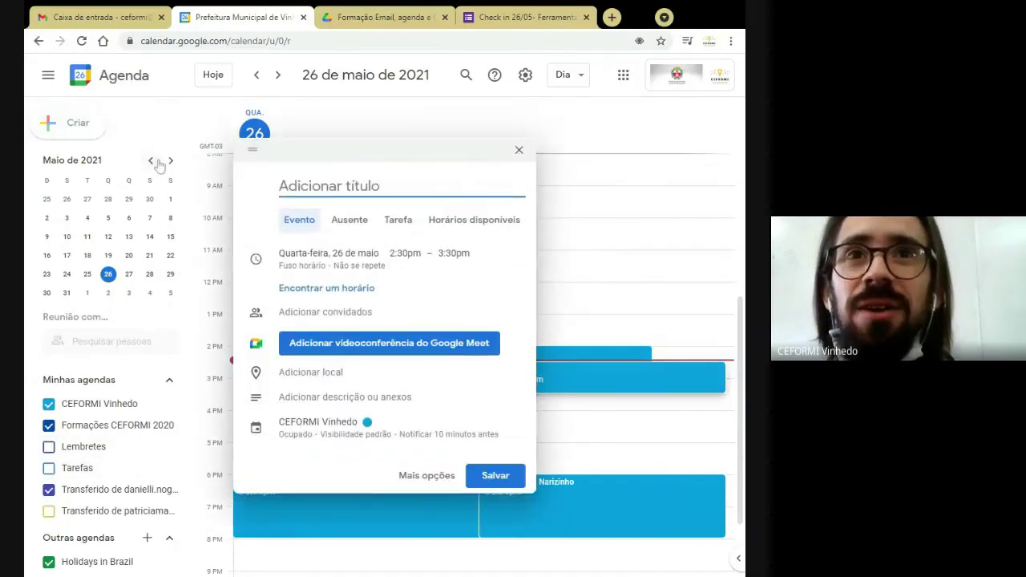
left_click(519, 150)
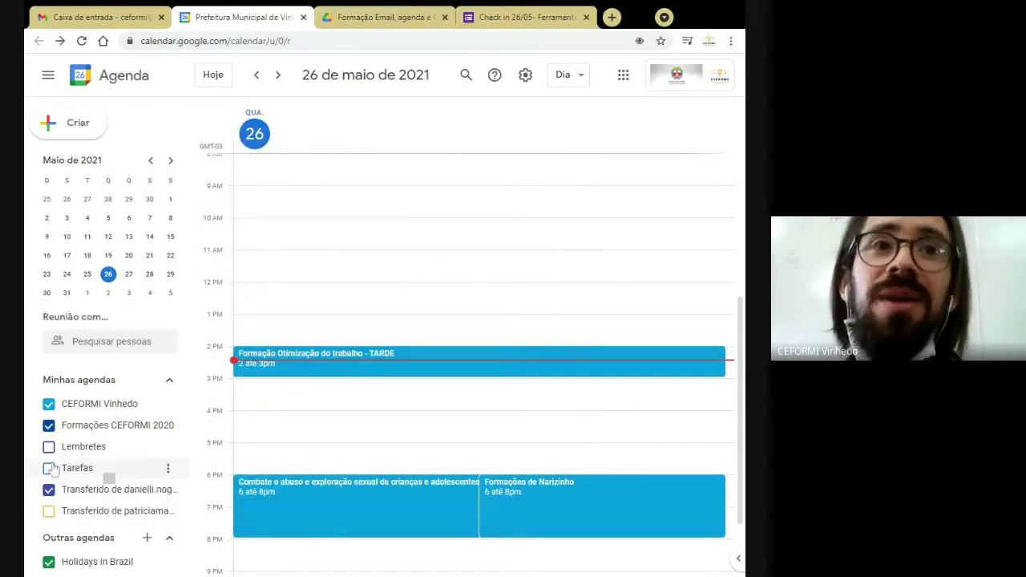
left_click(49, 468)
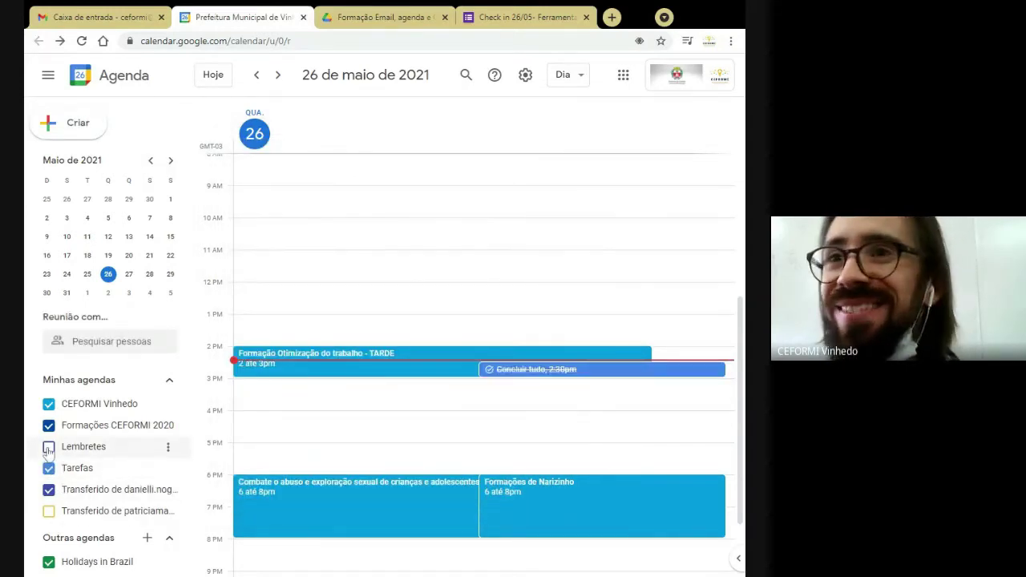
left_click(49, 448)
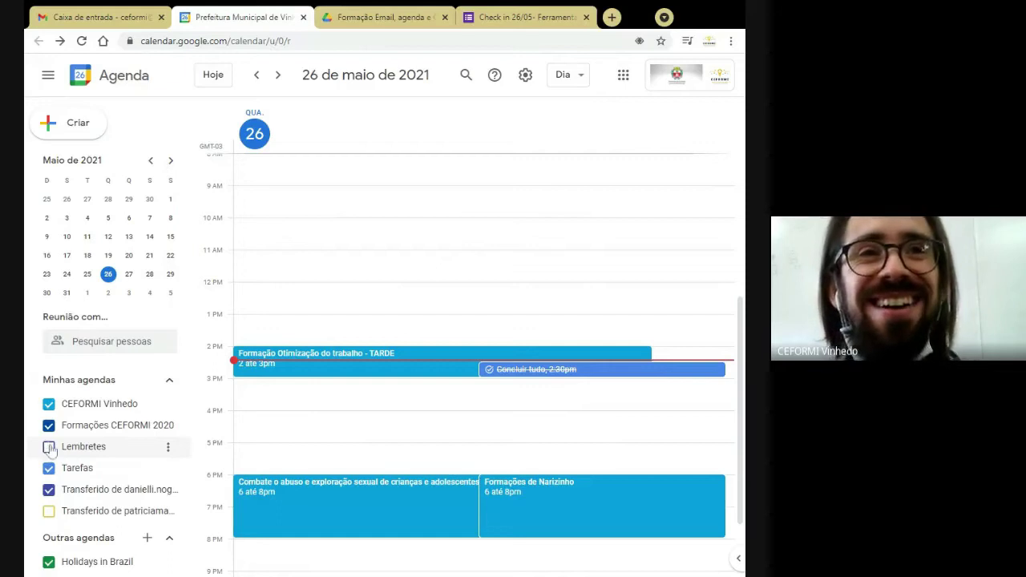
Step: Create a non-repeating reminder titled "Lembrete teste" for 26 May 2021 at 2:30pm and save it
left_click(78, 122)
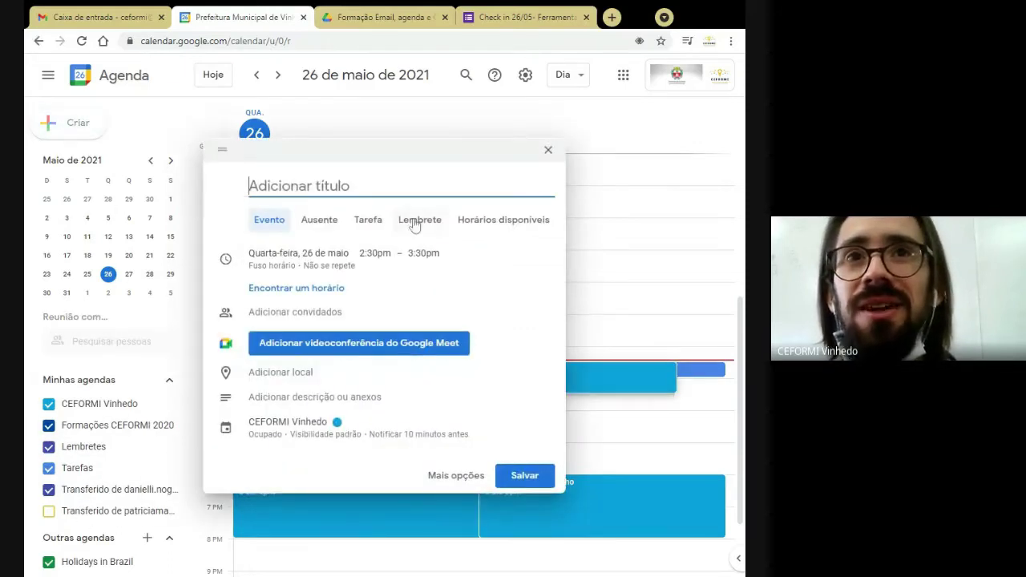
left_click(413, 222)
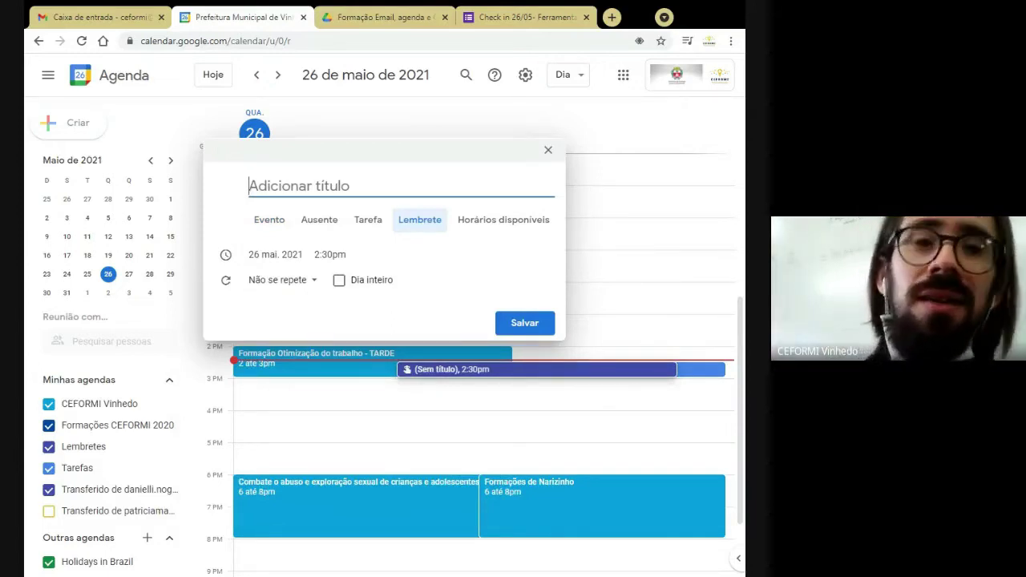
type("Lembrete ts")
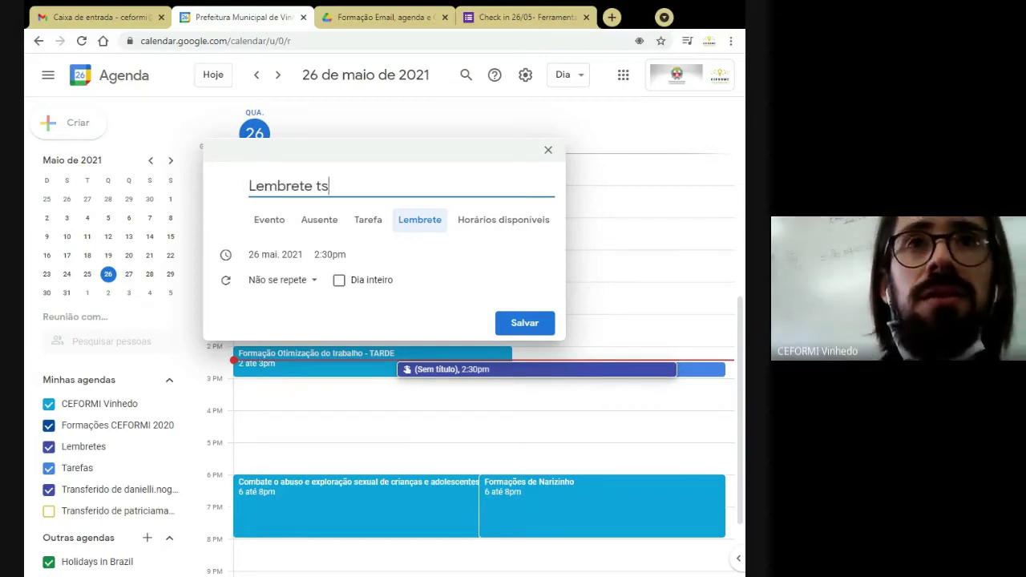
key("BackSpace")
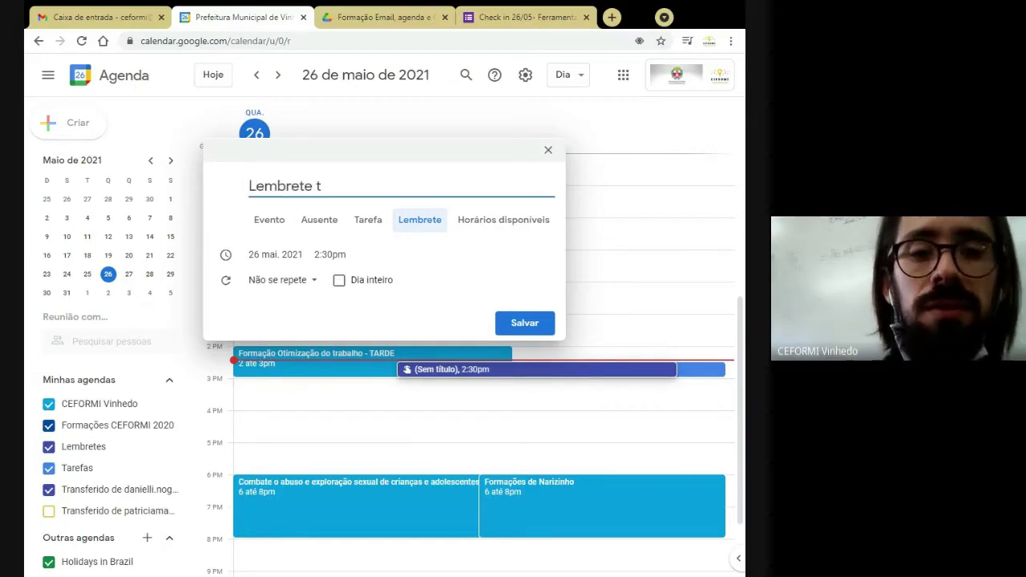
type("este")
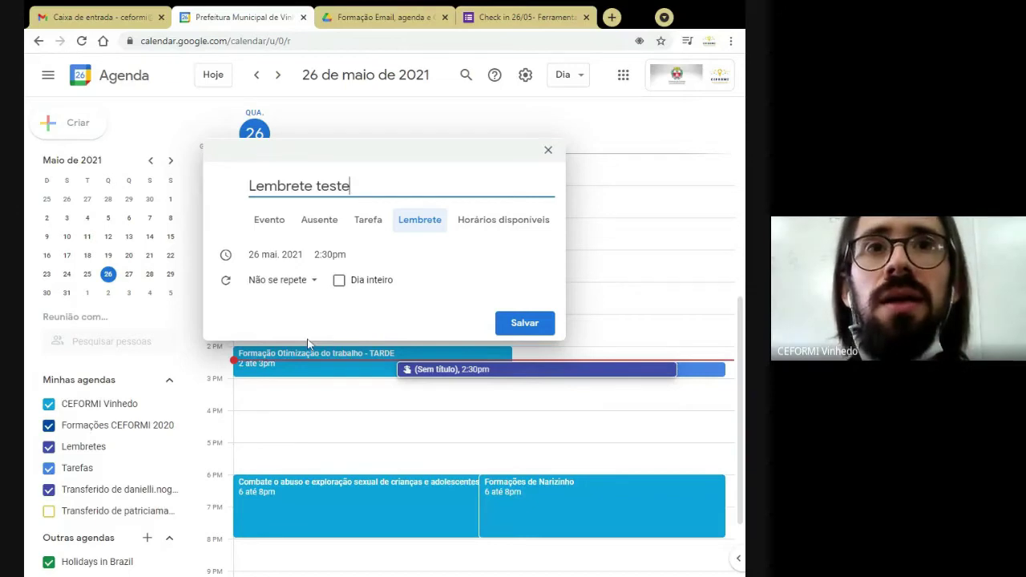
left_click(329, 254)
left_click(258, 287)
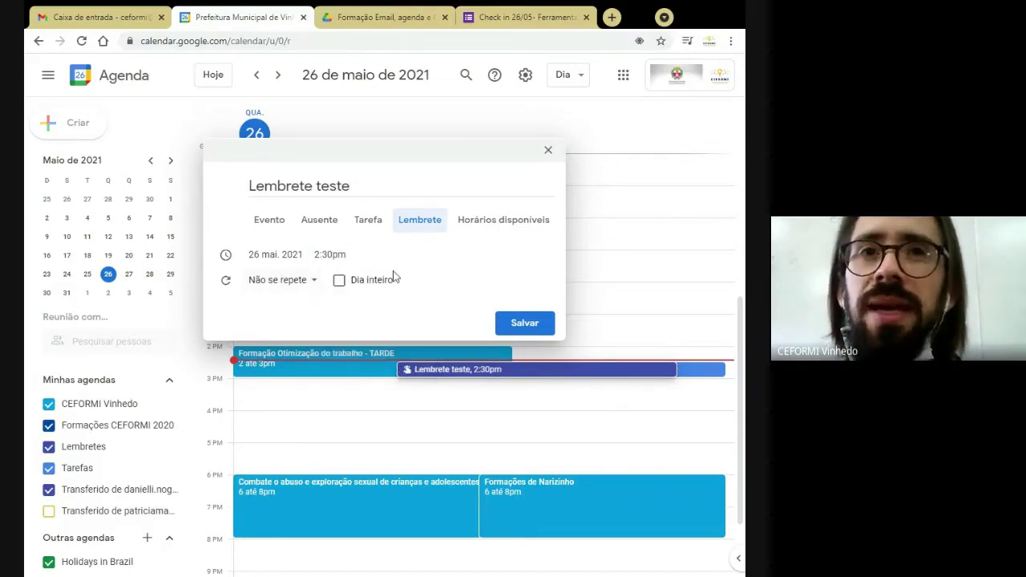
left_click(524, 323)
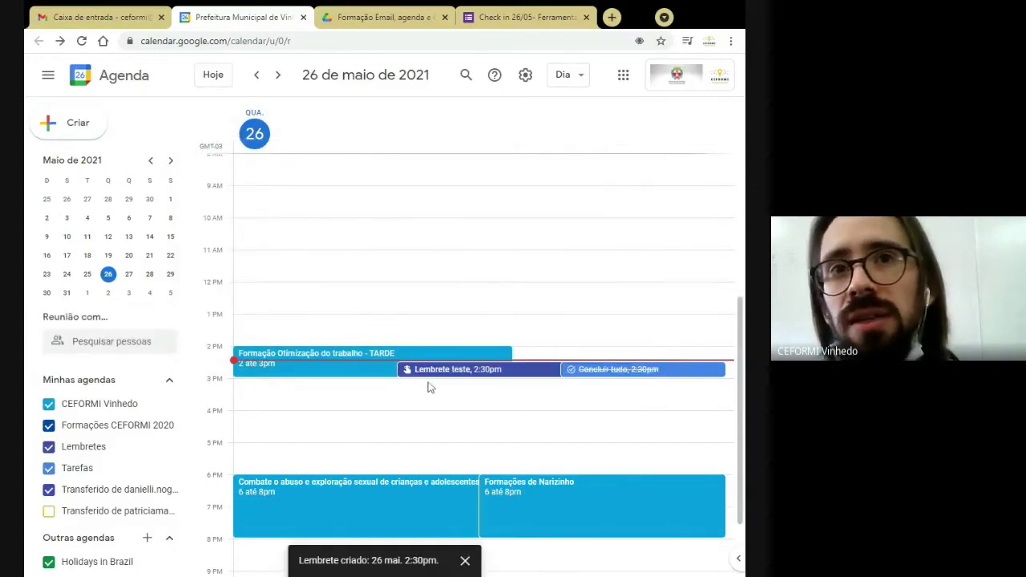
Step: Examine the Lembrete teste reminder in the 26 May schedule and mark it as completed
key("ctrl+plus")
key("ctrl+plus")
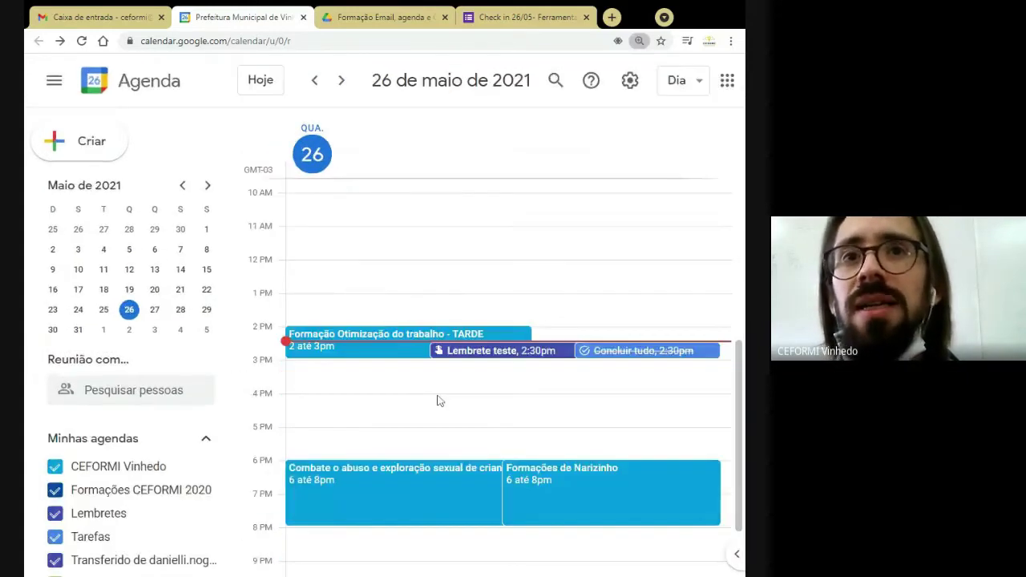
key("ctrl+plus")
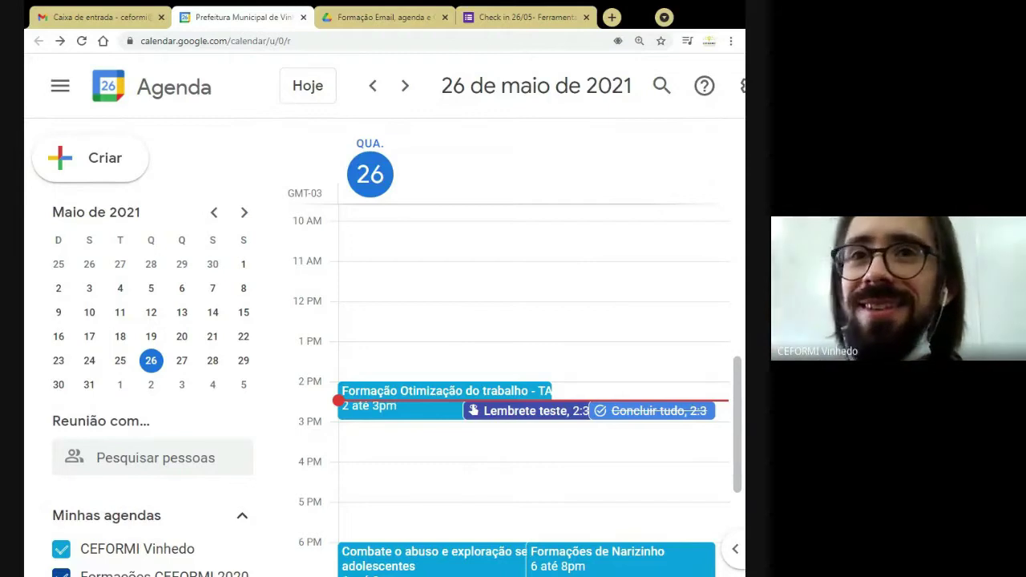
key("ctrl+minus")
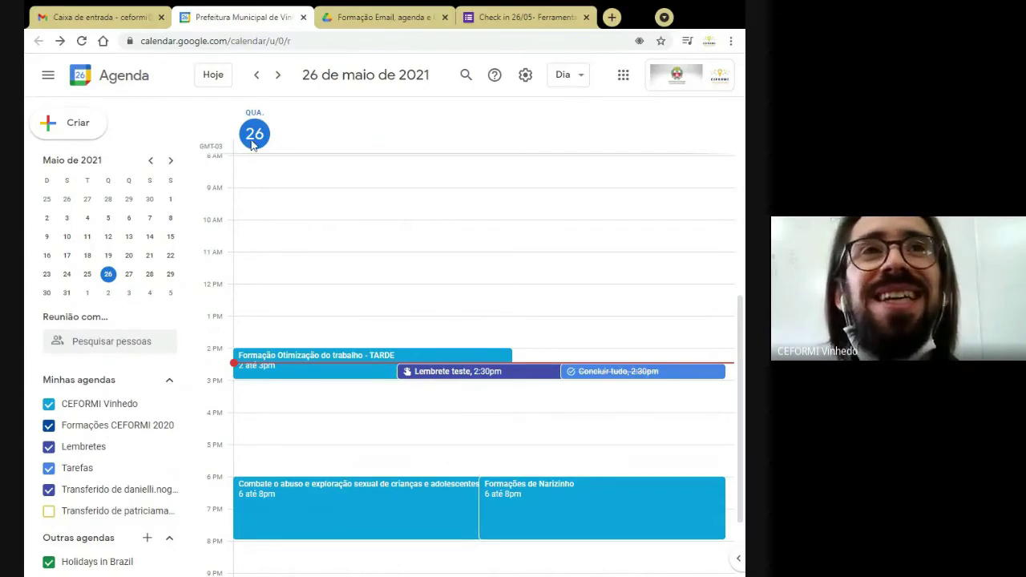
left_click(444, 374)
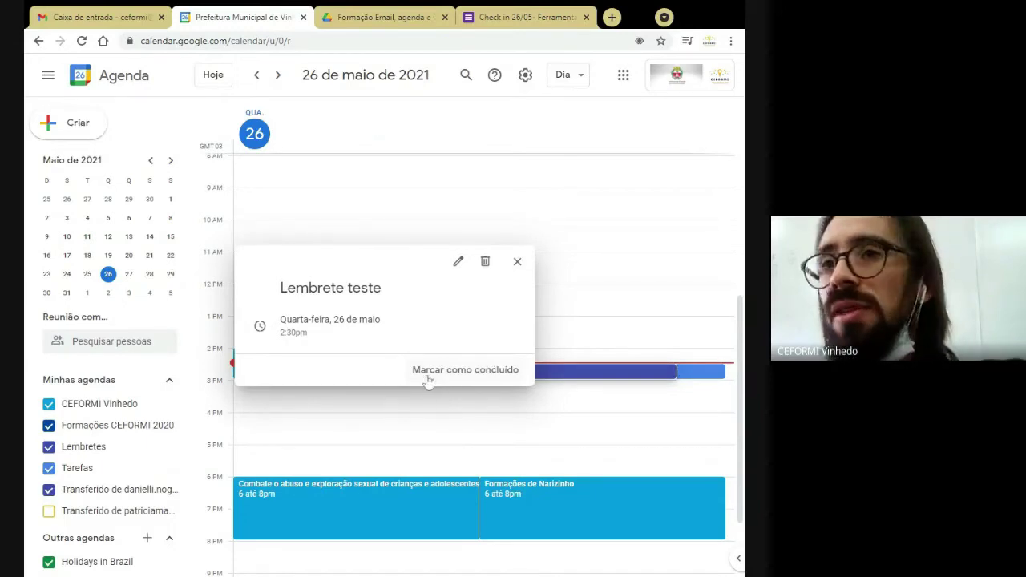
left_click(428, 380)
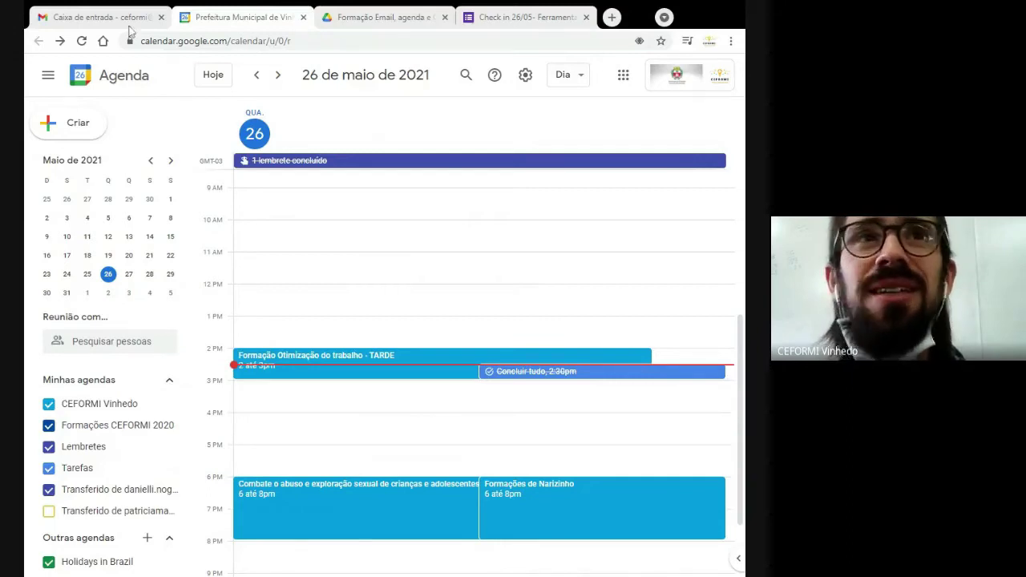
Step: Switch to Gmail, mark the Lembretes e Tarefas task as completed in My Tasks, and close Google Tasks
left_click(76, 17)
left_click(727, 75)
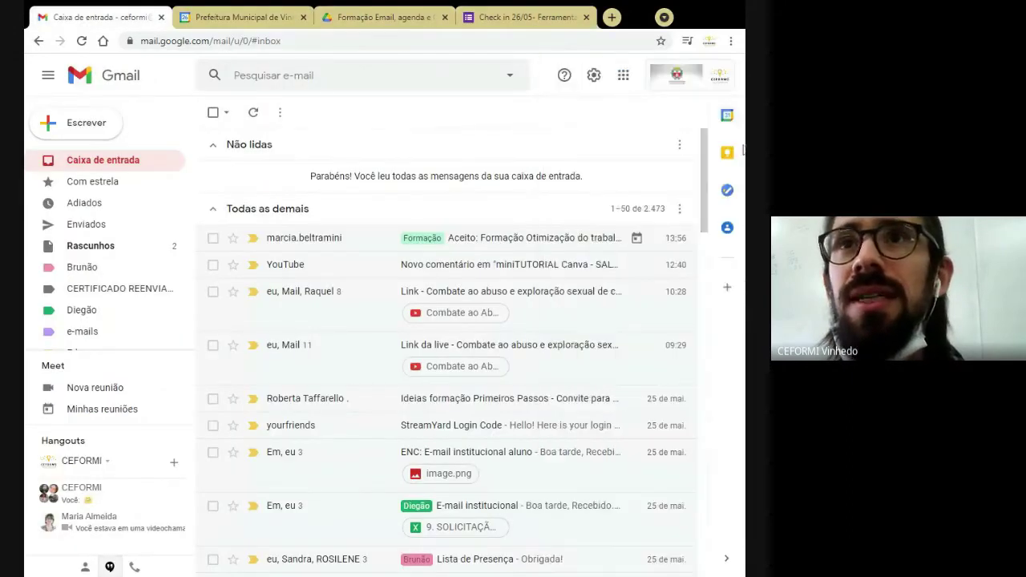
left_click(728, 195)
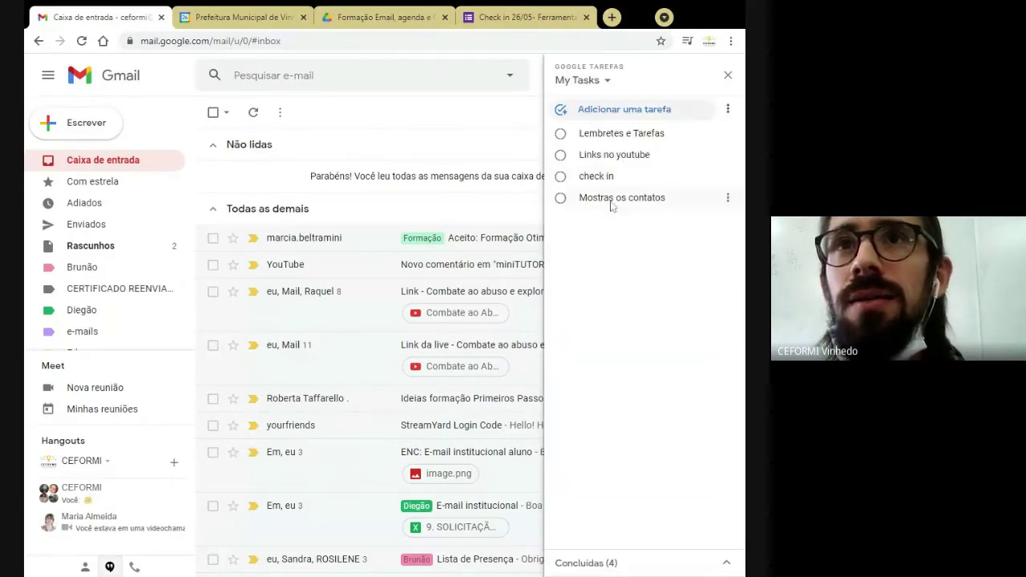
left_click(562, 138)
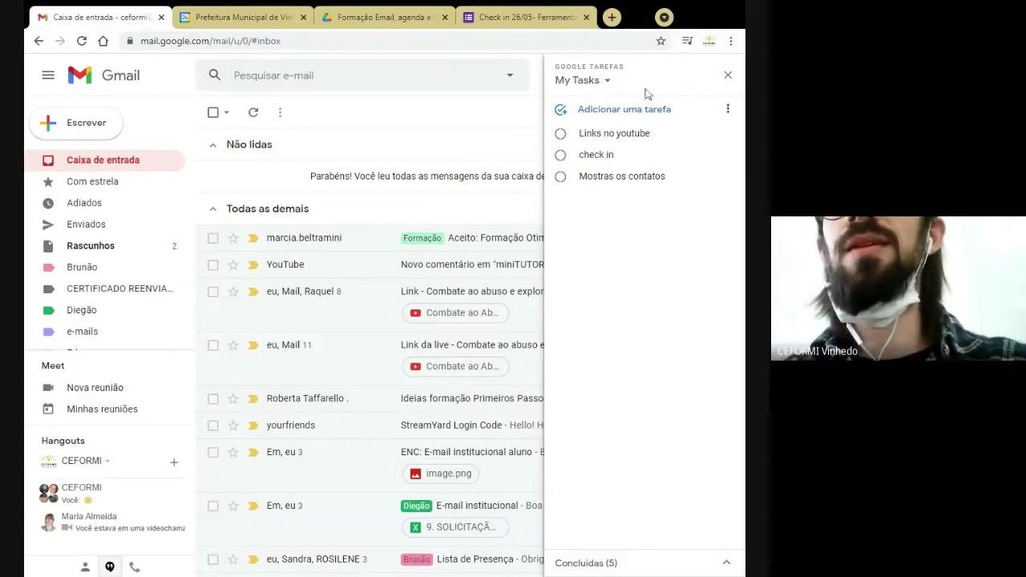
left_click(728, 75)
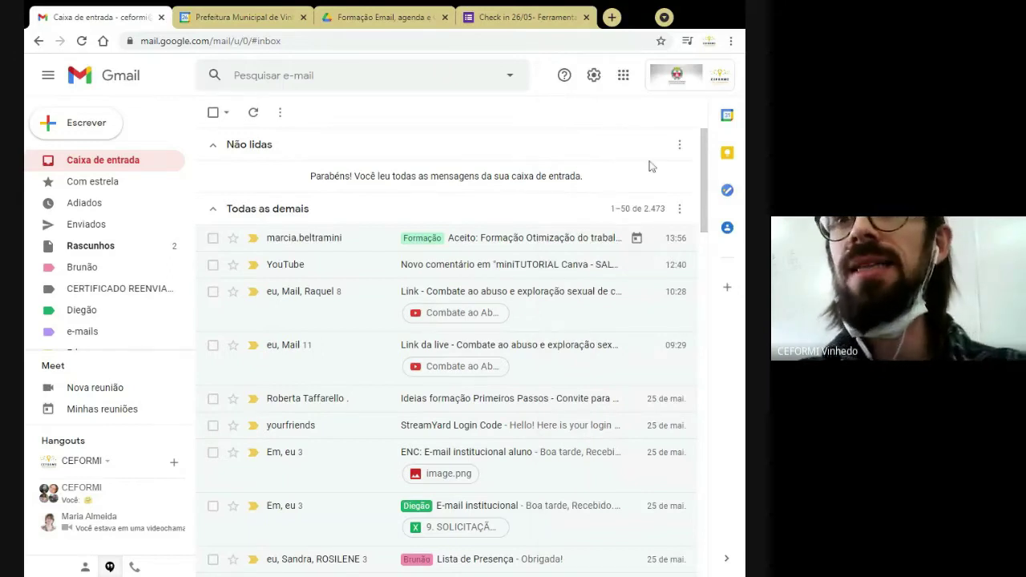
Step: Open the Google Keep notes beside the Gmail inbox
left_click(729, 154)
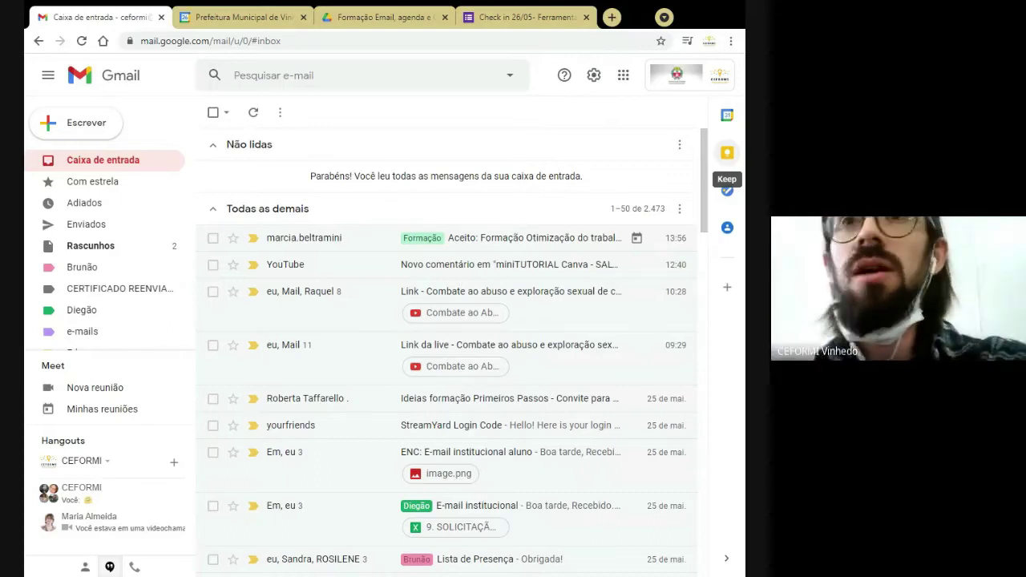
left_click(727, 152)
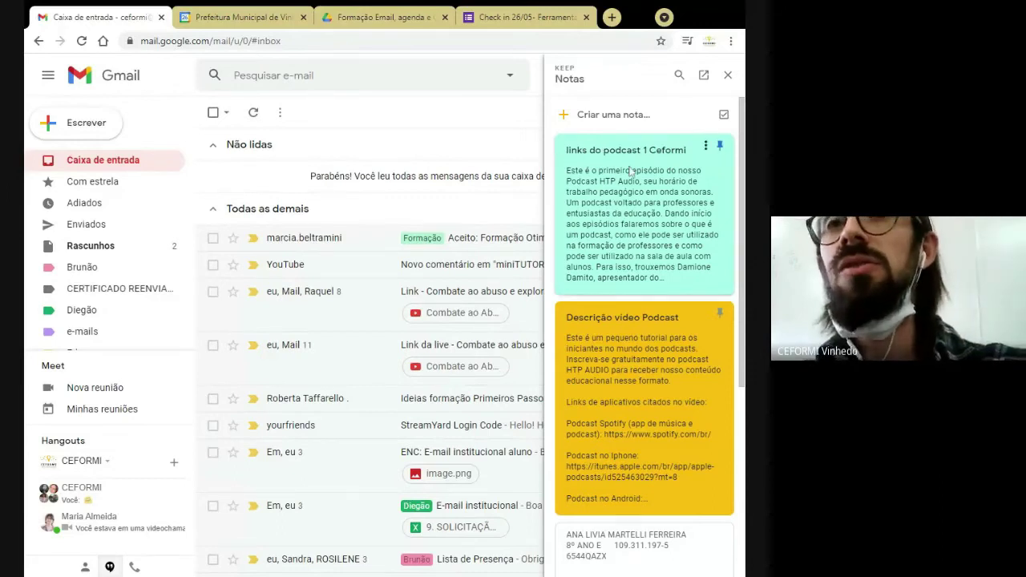
Step: Look through the saved Keep notes beside the Gmail inbox and close the notes
scroll(629, 252, "down", 4)
scroll(629, 252, "up", 5)
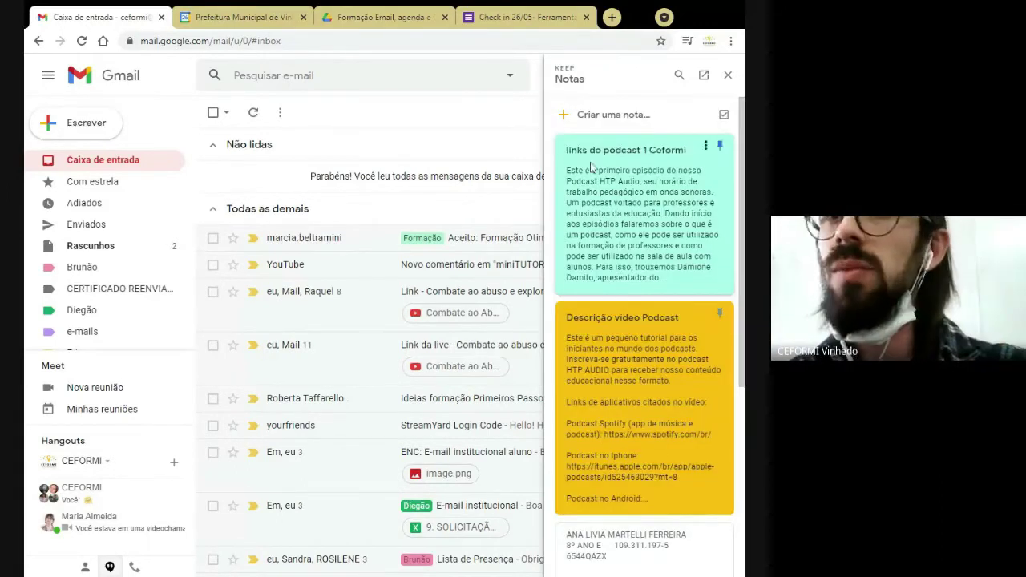
scroll(629, 251, "down", 5)
scroll(630, 251, "up", 5)
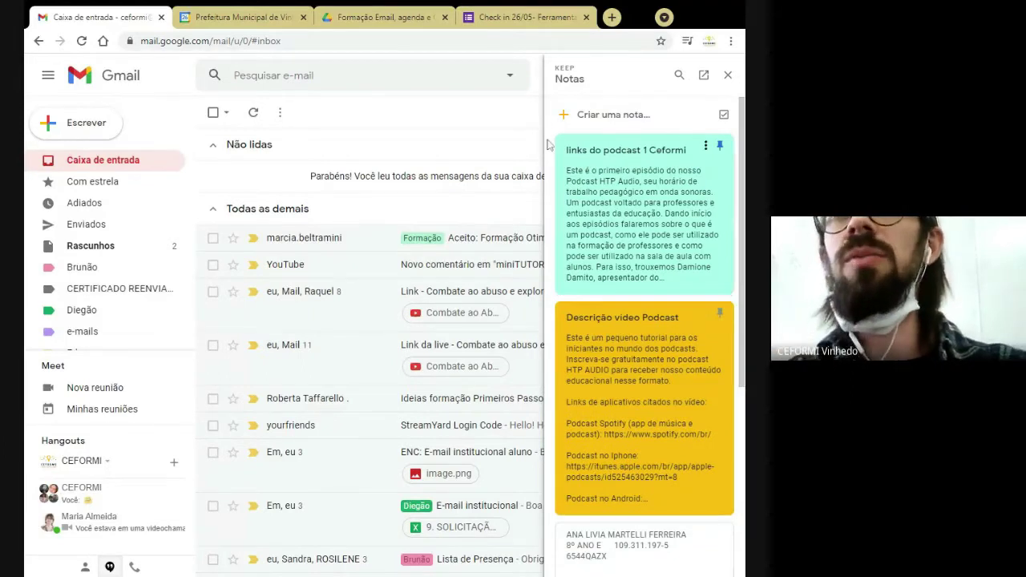
left_click(728, 74)
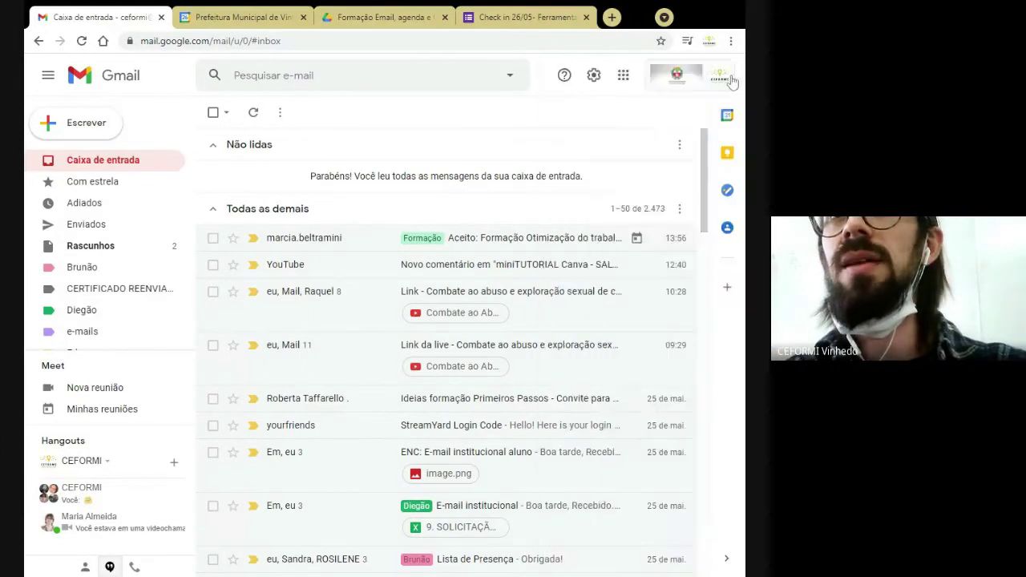
Step: View the notes on the full Google Keep page, then return to Gmail with the notes reopened beside the inbox
left_click(727, 153)
left_click(705, 76)
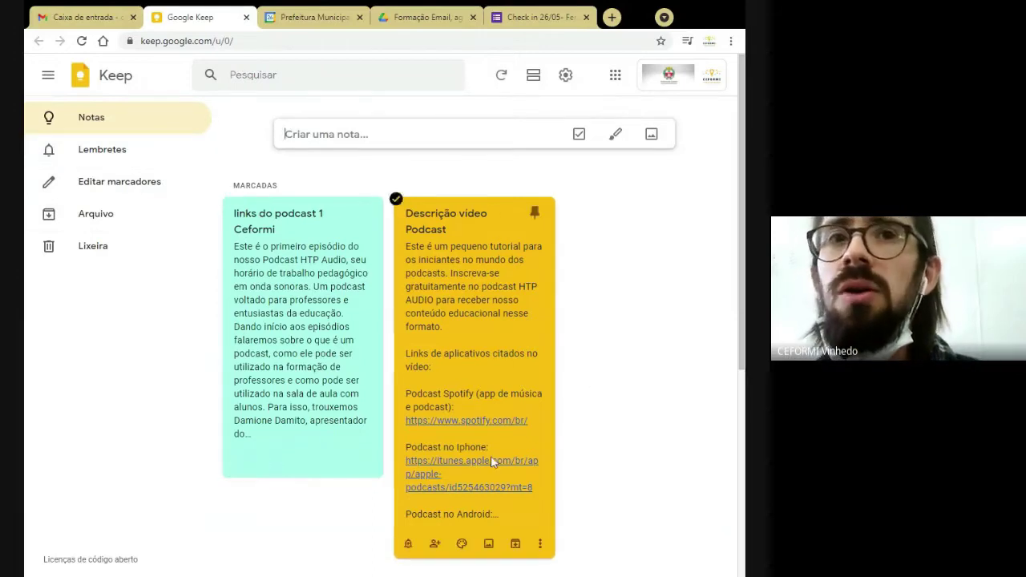
left_click(246, 17)
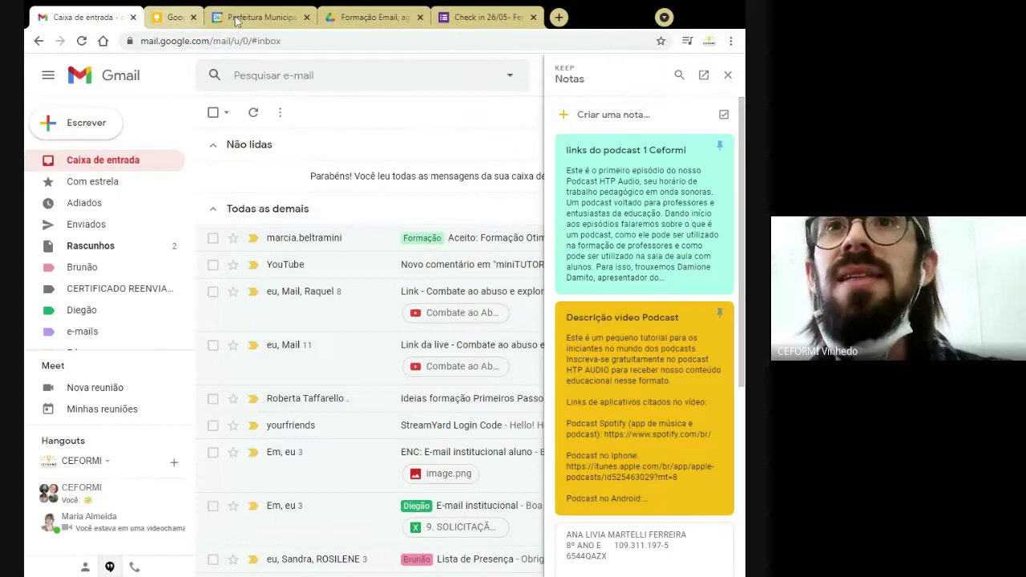
left_click(726, 75)
left_click(728, 151)
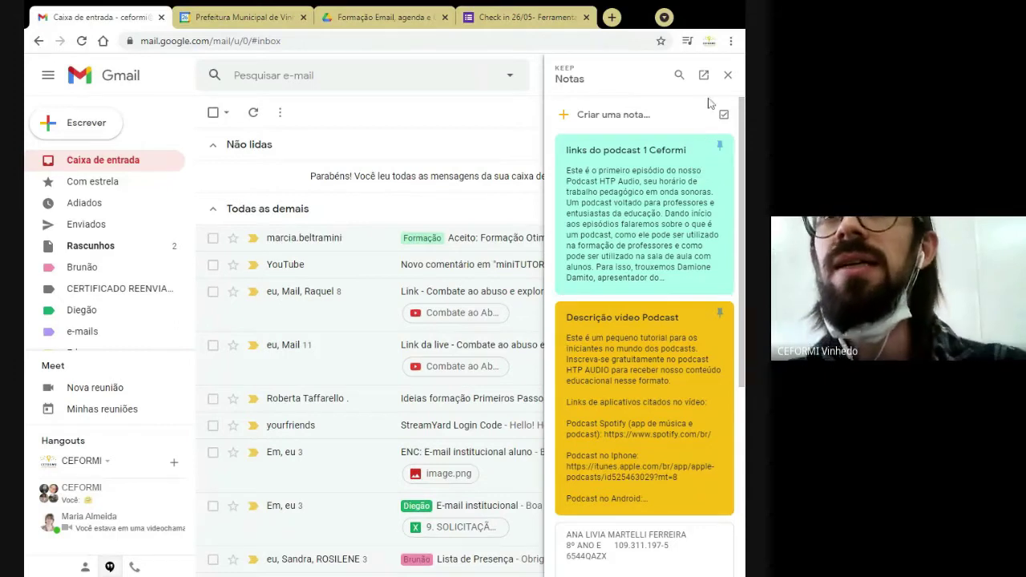
Step: Create a Keep note titled "Links Formação" with an empty body and save it
left_click(600, 116)
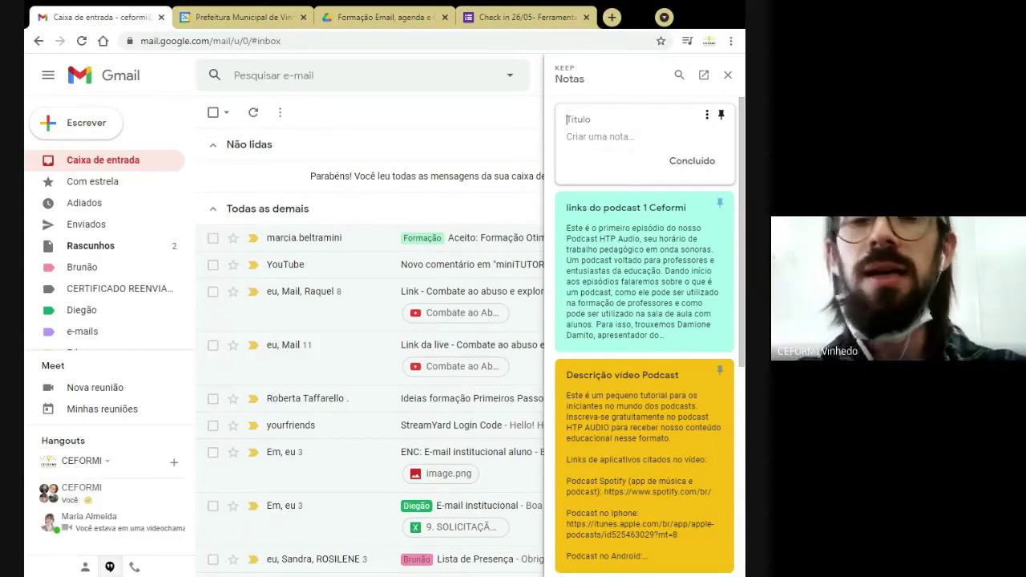
type("Lin")
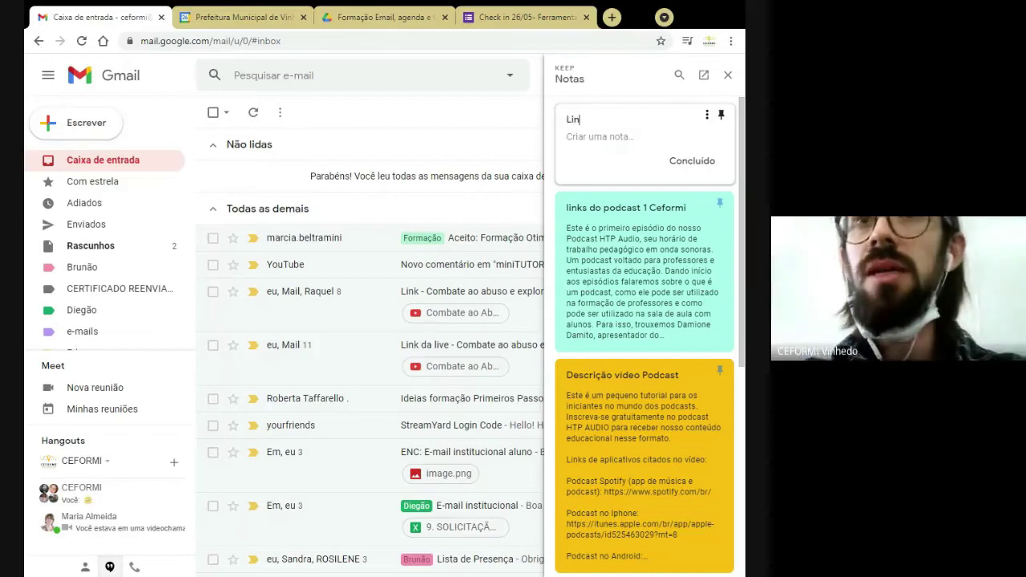
type("ks ")
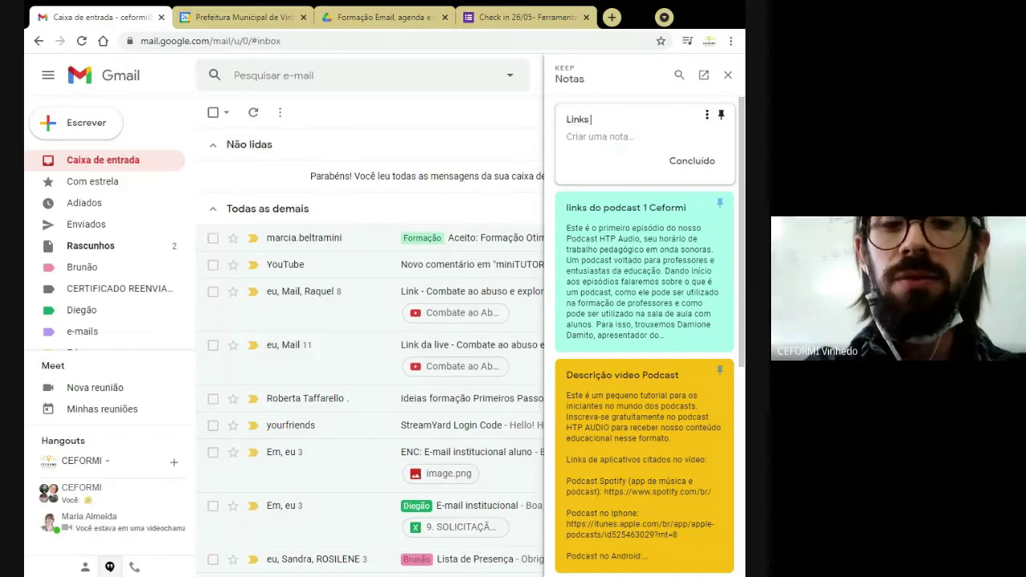
type("Formação")
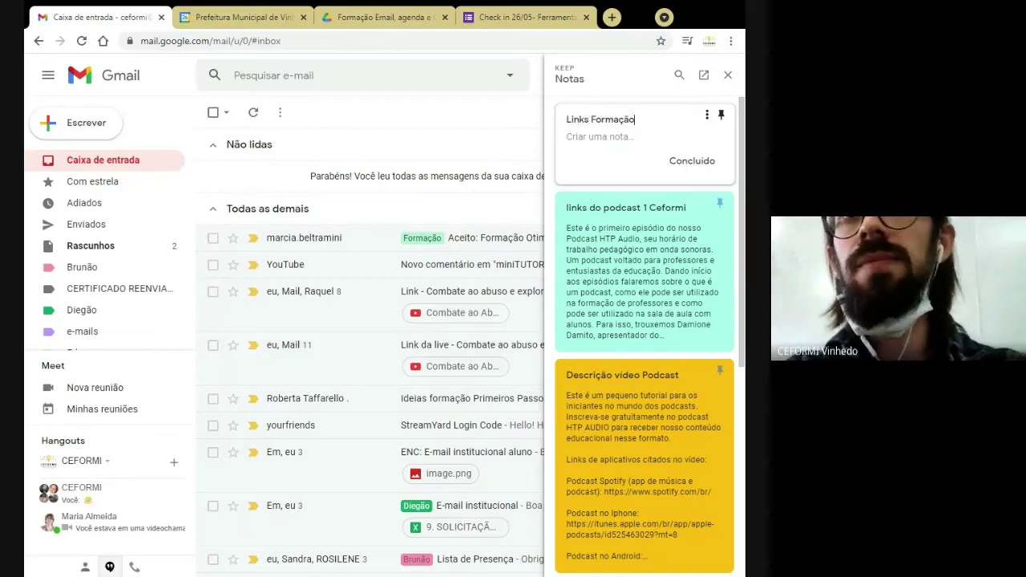
left_click(693, 163)
Step: Examine the Links Formação note's options and its editable body, and close it without adding content
scroll(653, 301, "down", 5)
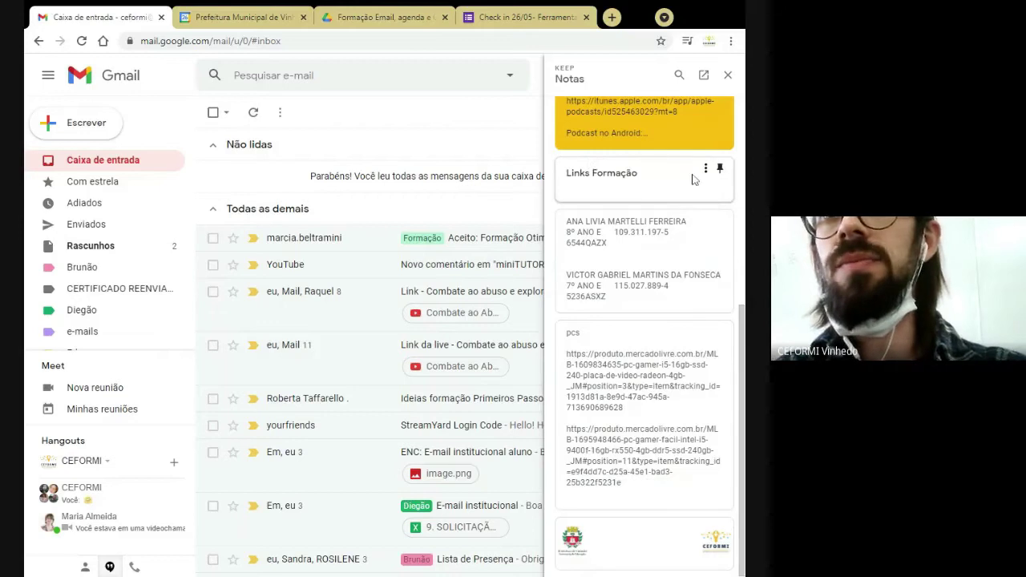
left_click(706, 169)
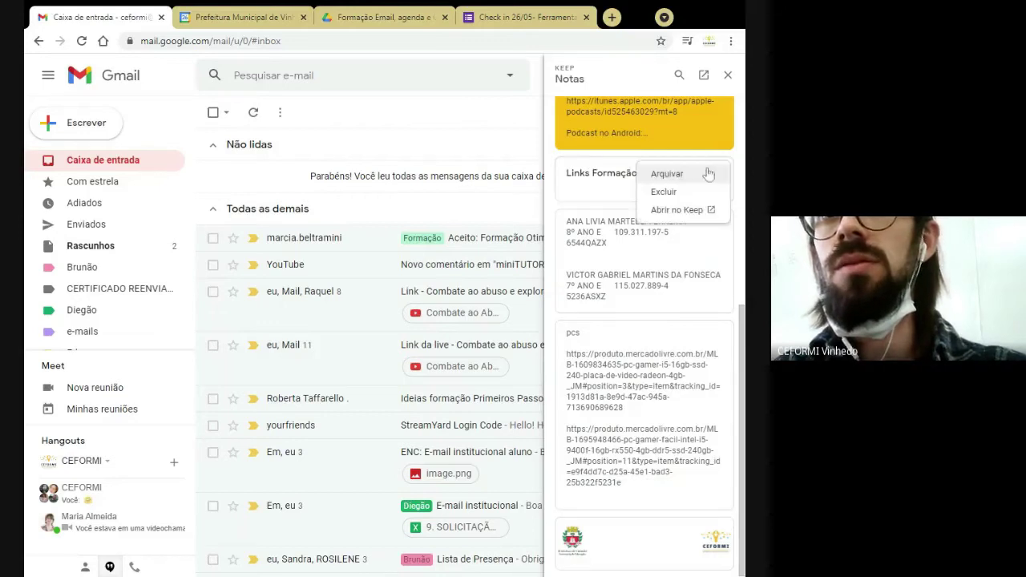
left_click(618, 188)
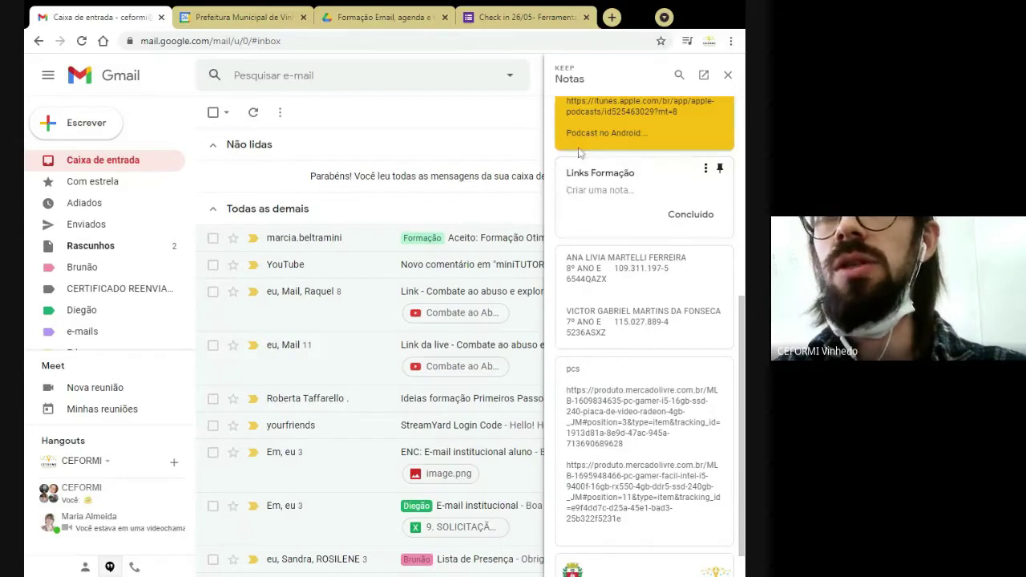
left_click(694, 218)
left_click(673, 189)
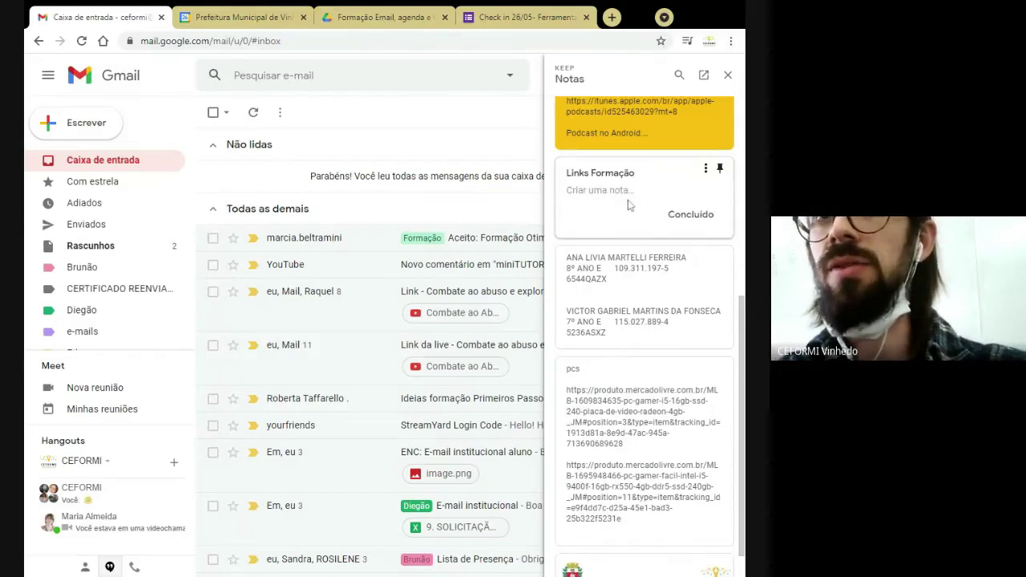
left_click(692, 214)
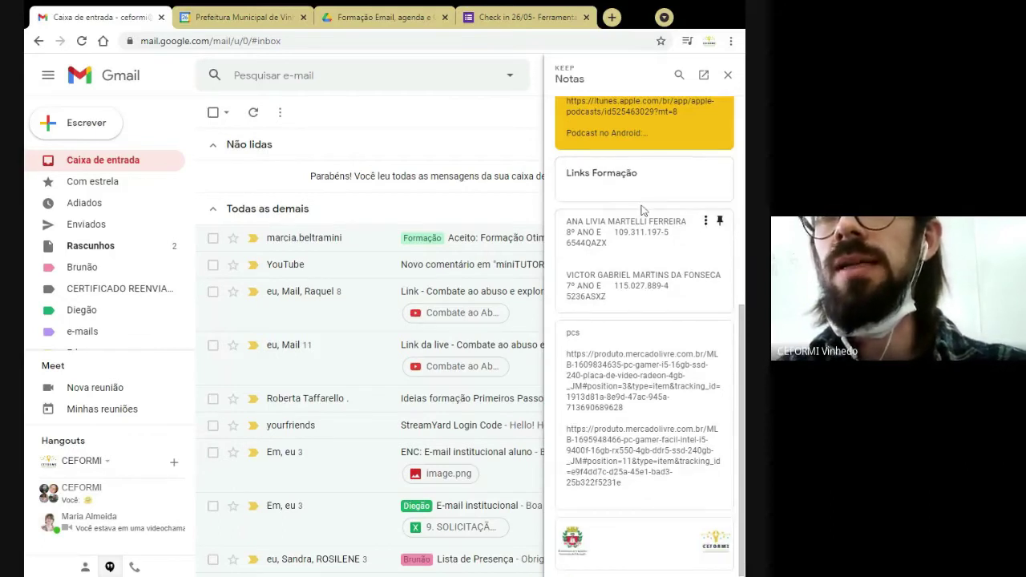
Step: Colour the Links Formação note purple on the full Google Keep page and return to Gmail
left_click(700, 75)
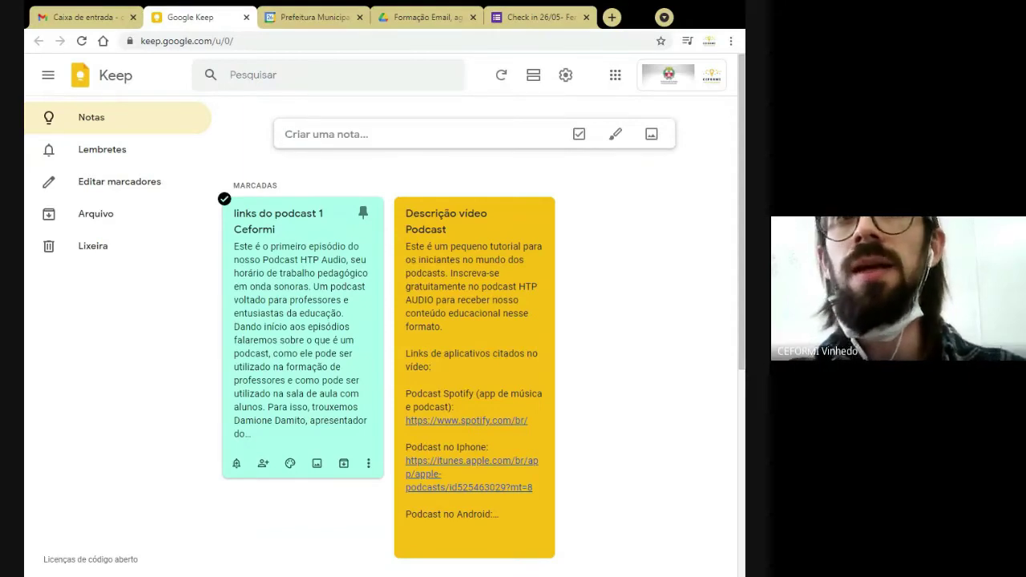
scroll(572, 329, "down", 3)
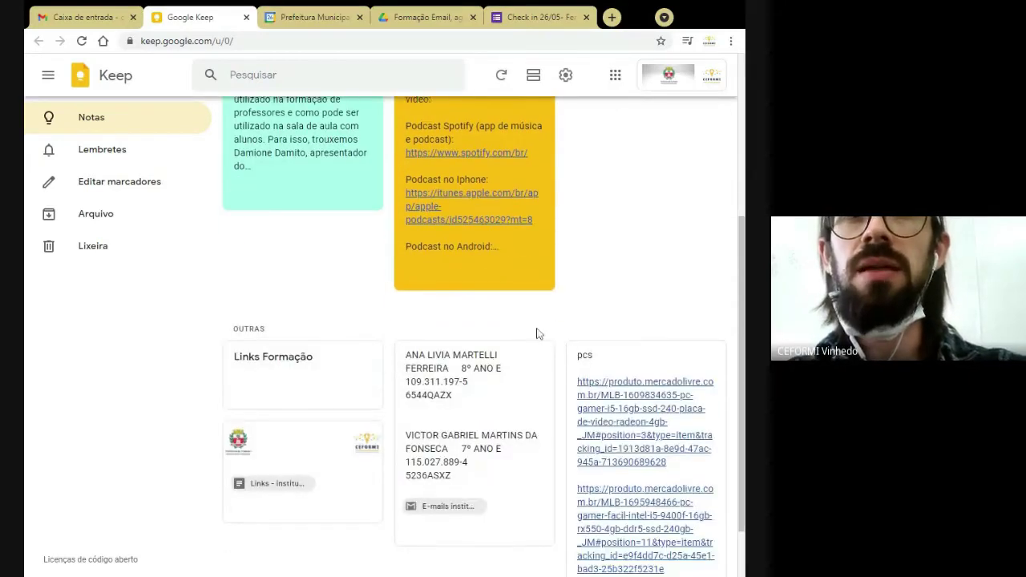
scroll(537, 333, "down", 1)
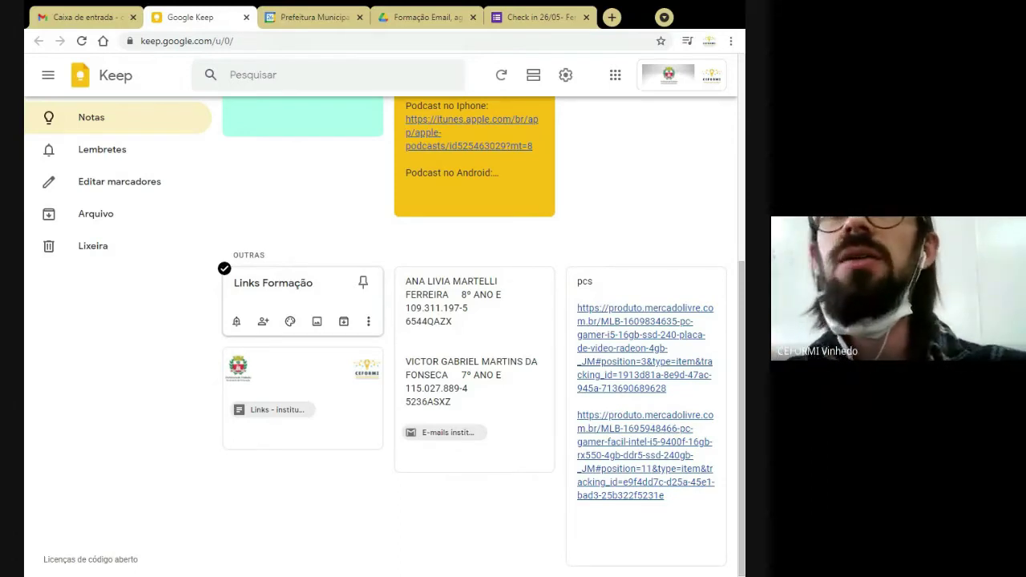
mouse_move(290, 320)
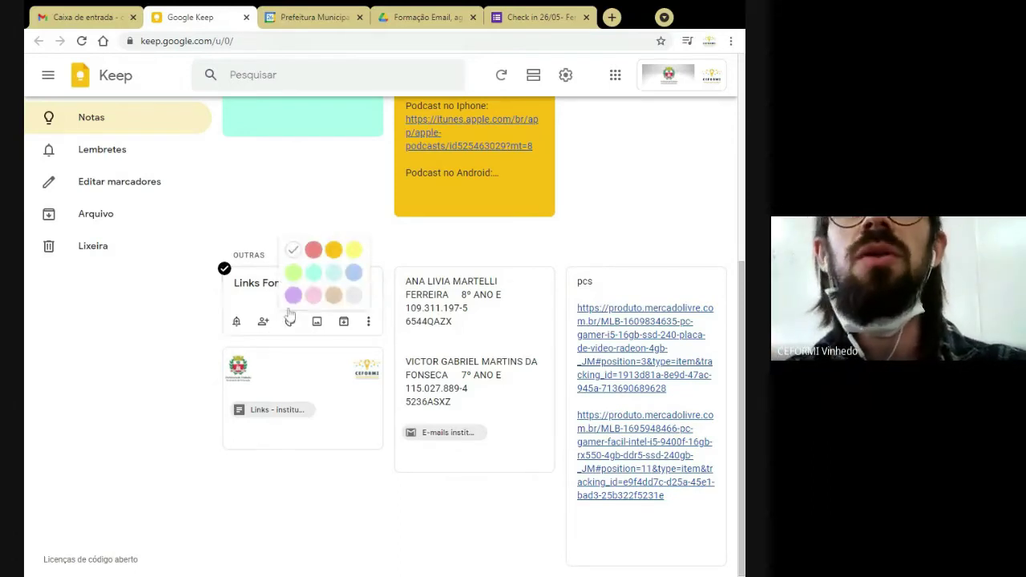
left_click(293, 295)
mouse_move(291, 323)
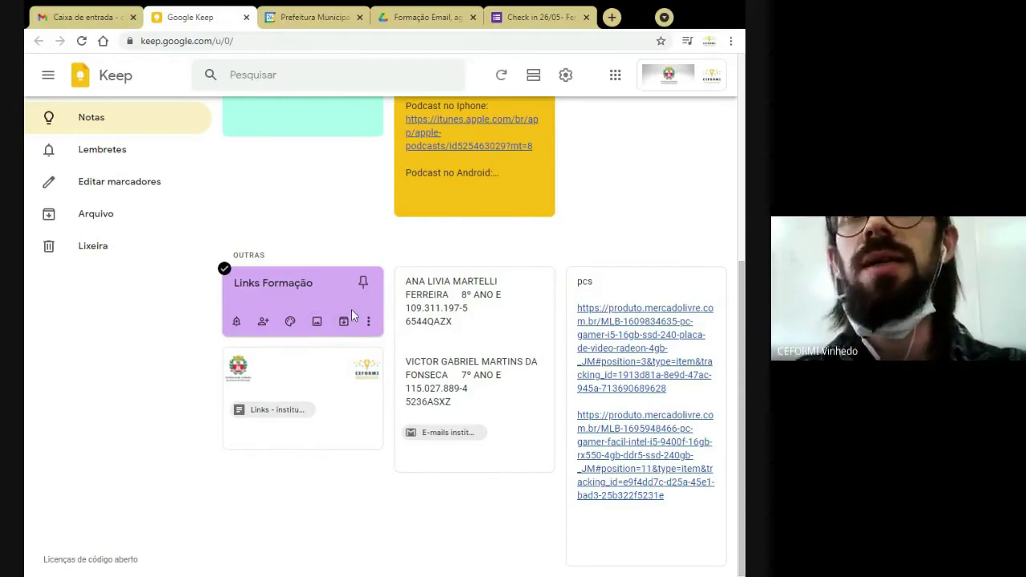
mouse_move(353, 315)
left_mouse_down()
mouse_move(371, 330)
mouse_move(363, 324)
left_mouse_up()
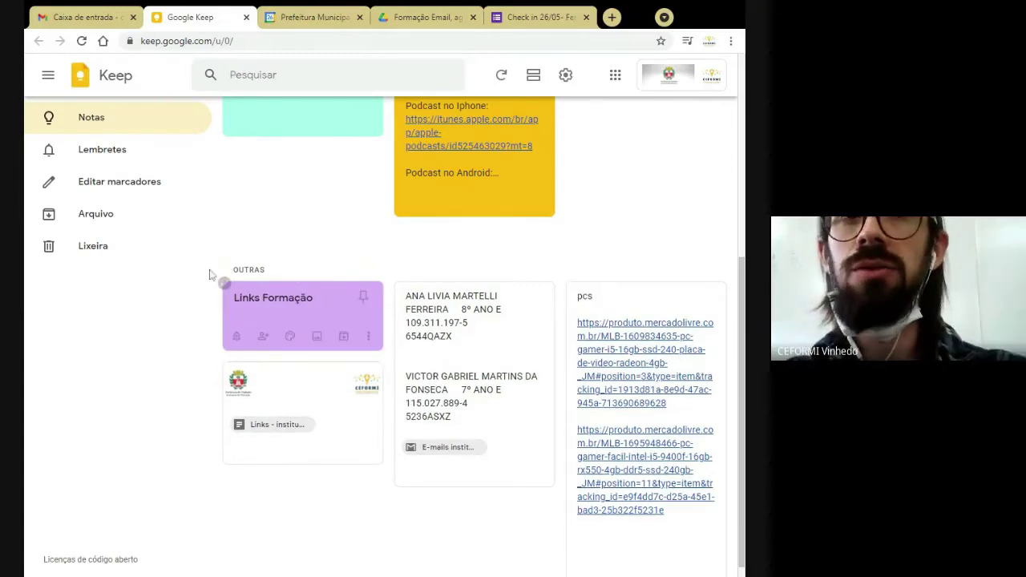
left_click(246, 16)
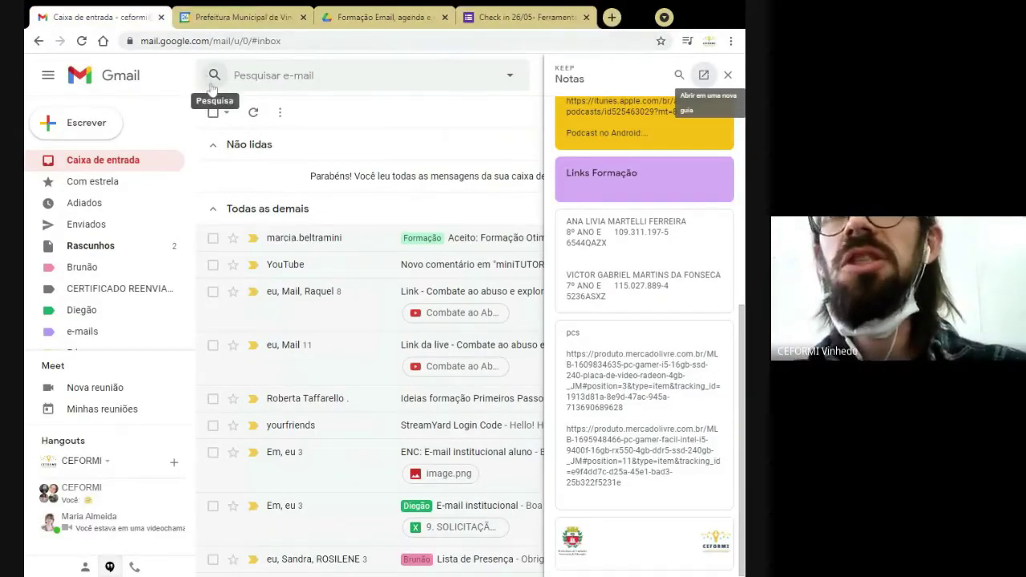
Step: Replace the Keep notes with the calendar beside the inbox and show the schedule for Friday, 28 May
left_click(728, 75)
left_click(725, 119)
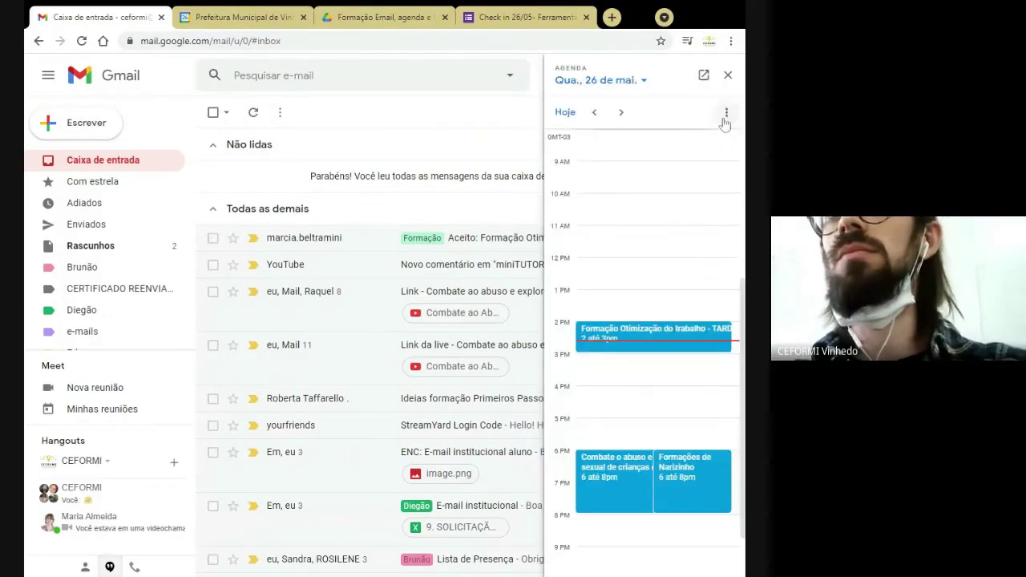
left_click(633, 82)
left_click(699, 224)
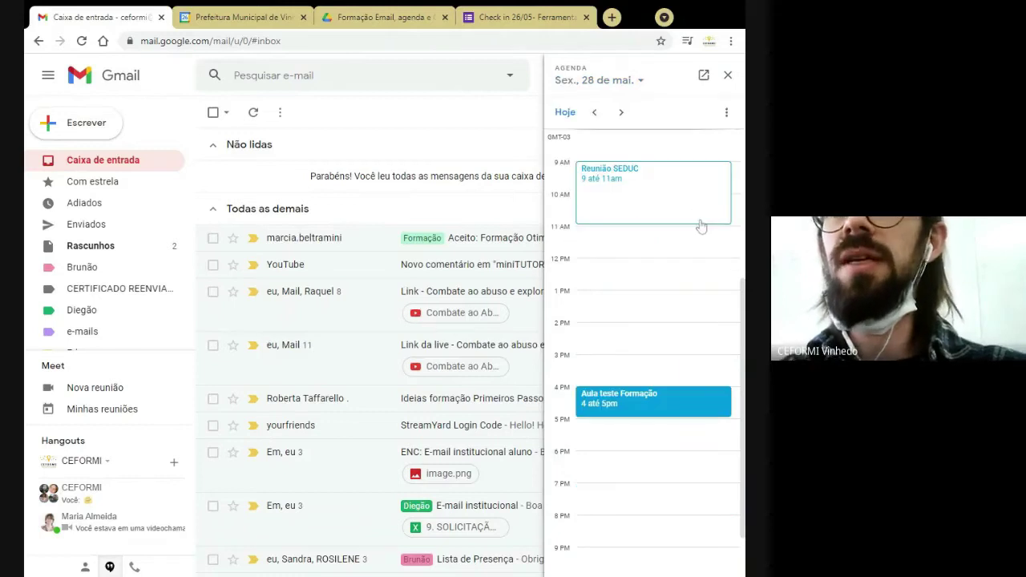
scroll(669, 334, "down", 1)
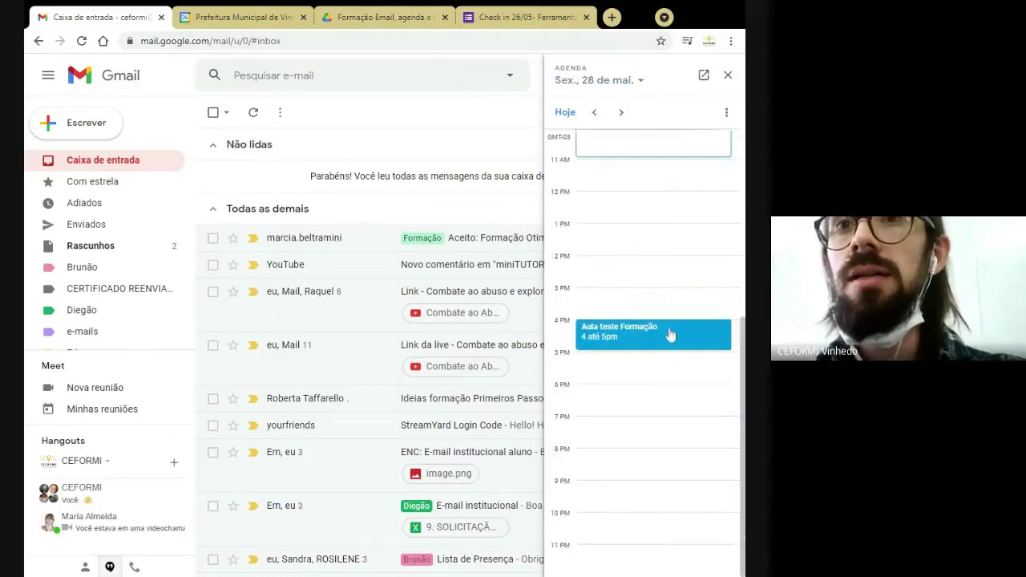
Step: Copy the Google Meet joining information from the Aula teste Formação event and close the calendar
left_click(669, 334)
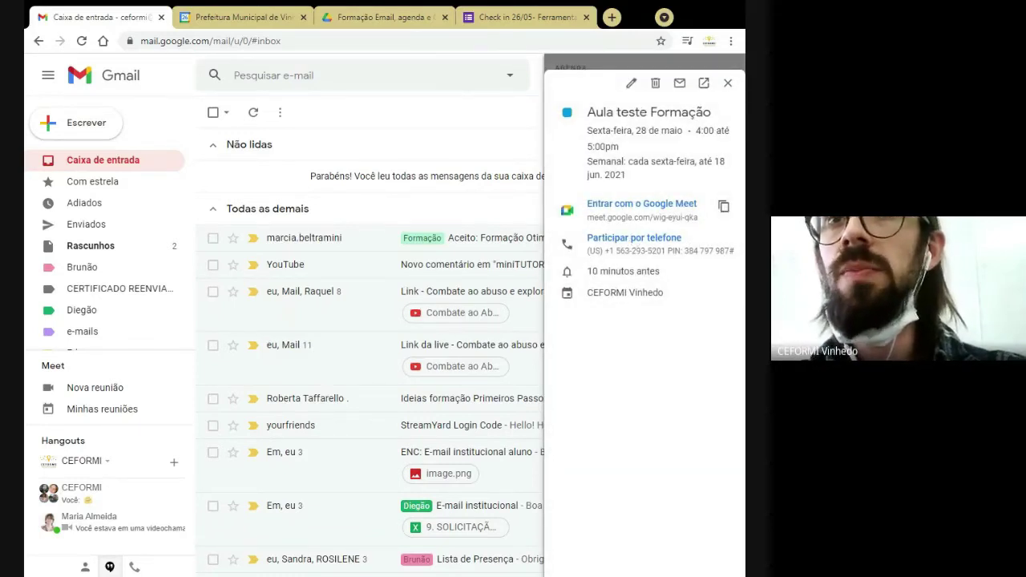
left_click(723, 207)
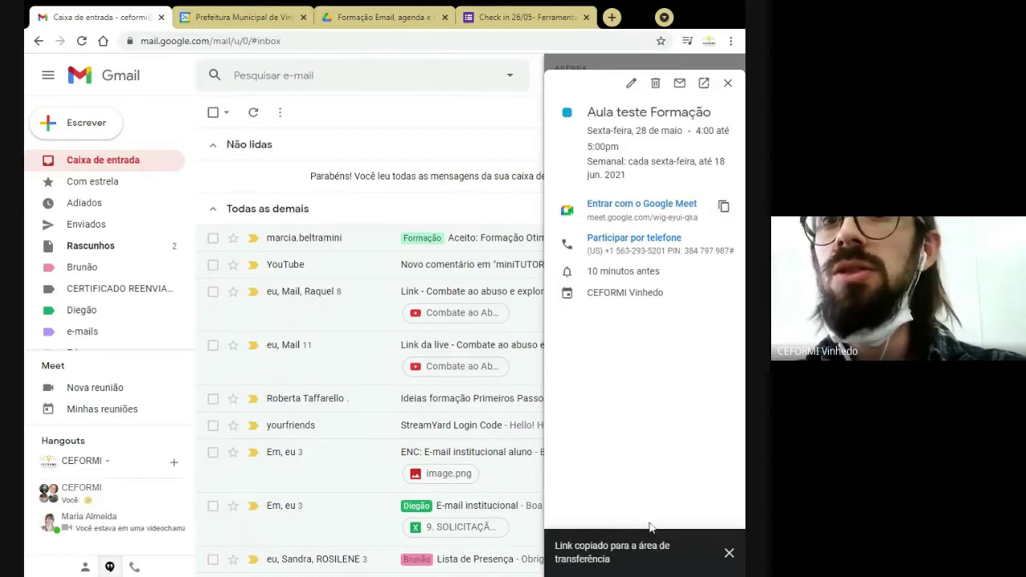
left_click(728, 83)
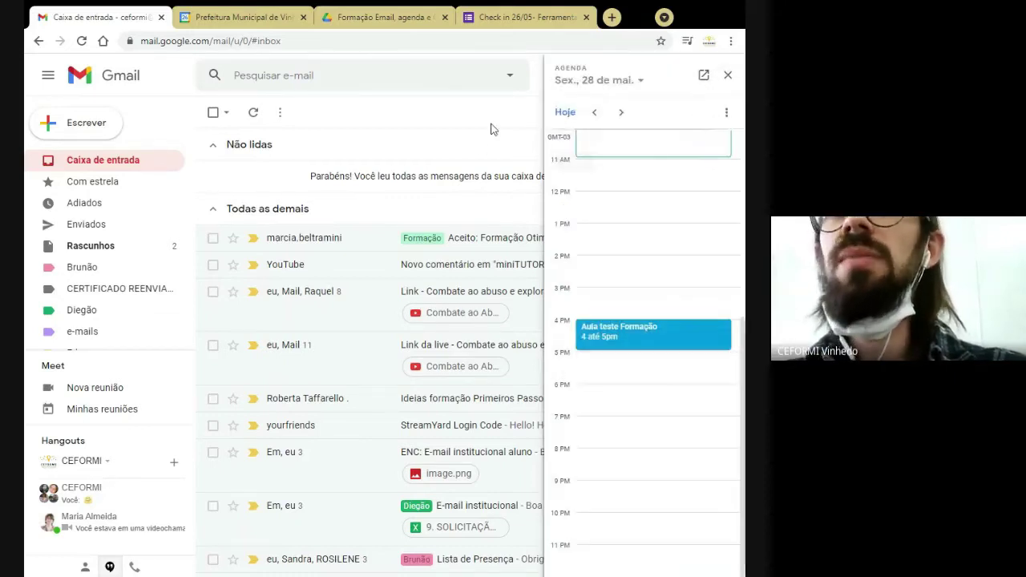
left_click(728, 74)
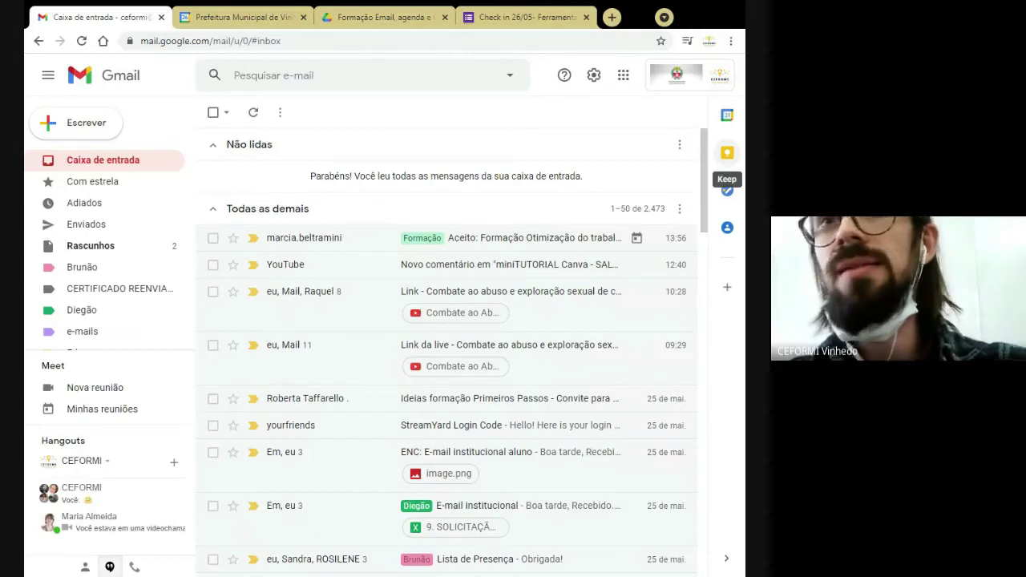
Step: Paste the copied meeting details, including the video-call link, dial-in number and PIN, into the Links Formação note in Keep and save it
left_click(728, 152)
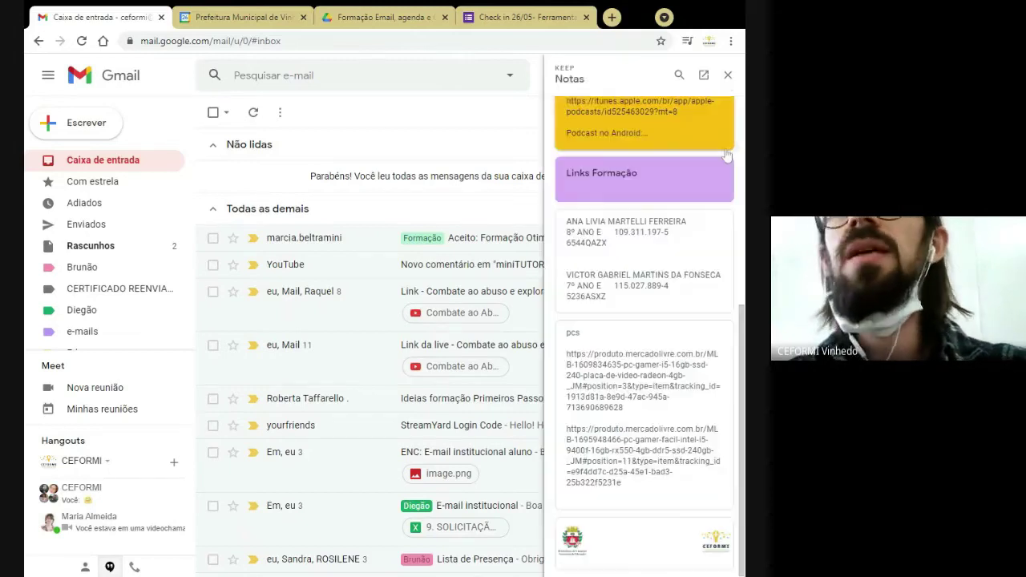
left_click(622, 190)
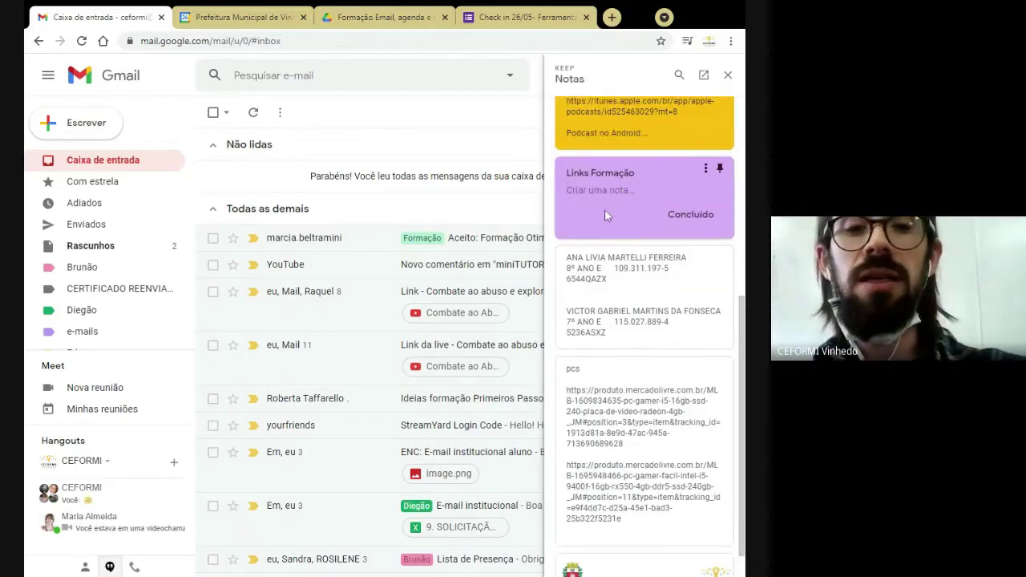
key("ctrl+v")
scroll(607, 214, "up", 2)
key("Return")
key("Return")
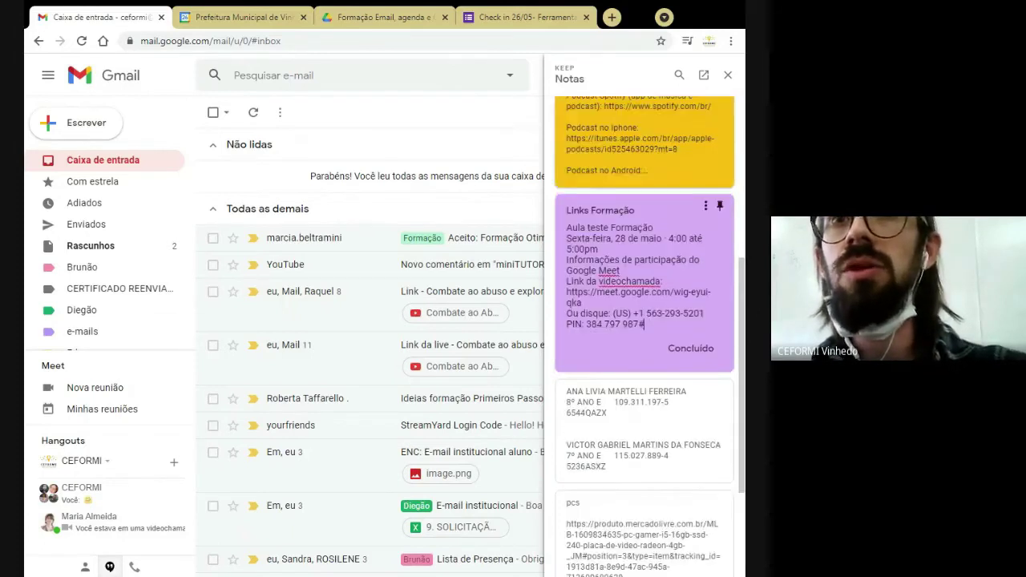
left_click(702, 351)
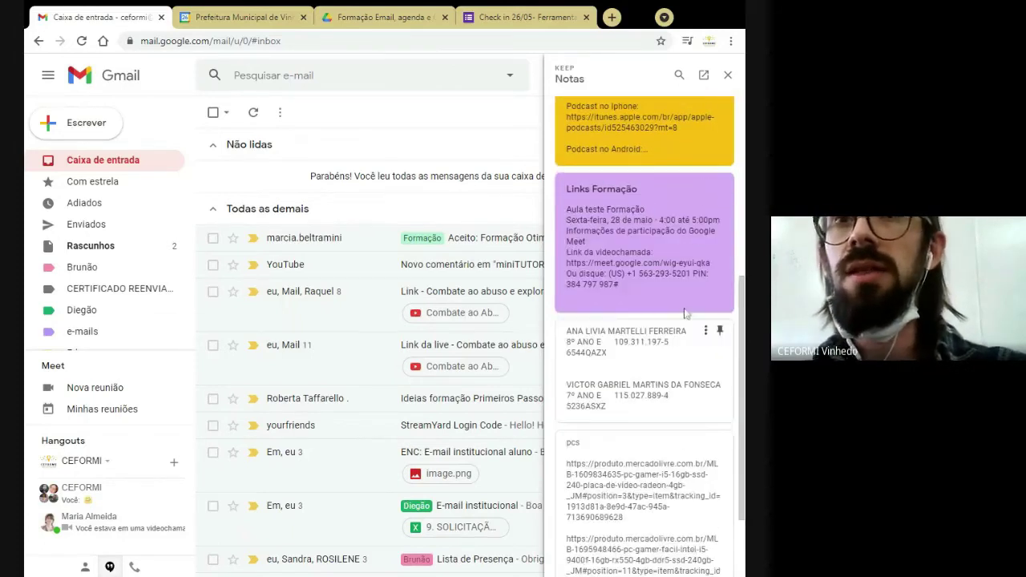
Step: Open YouTube in a new browser tab and show the uploaded videos of the CEFORMI Vinhedo channel
left_click(612, 17)
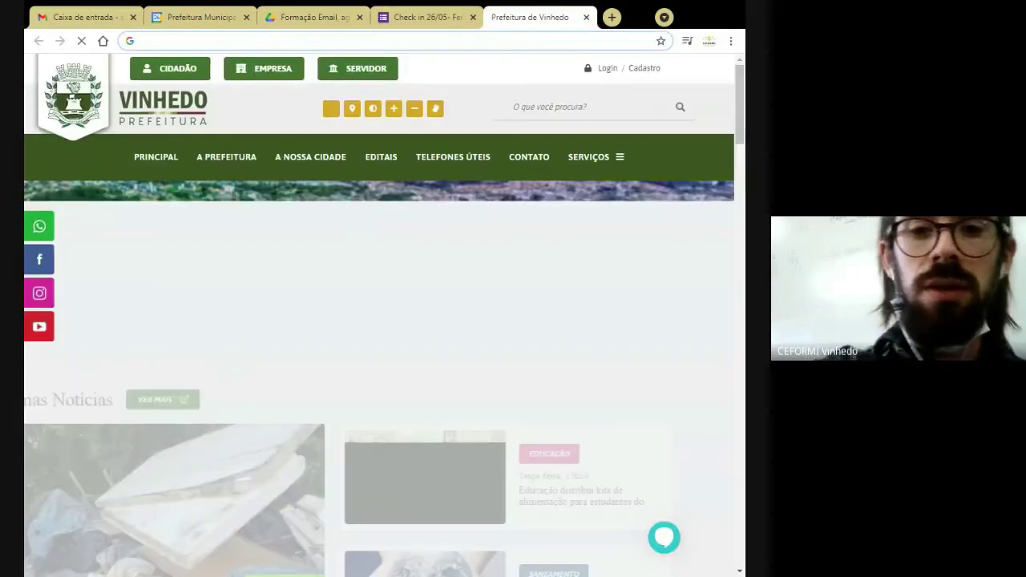
type("yout")
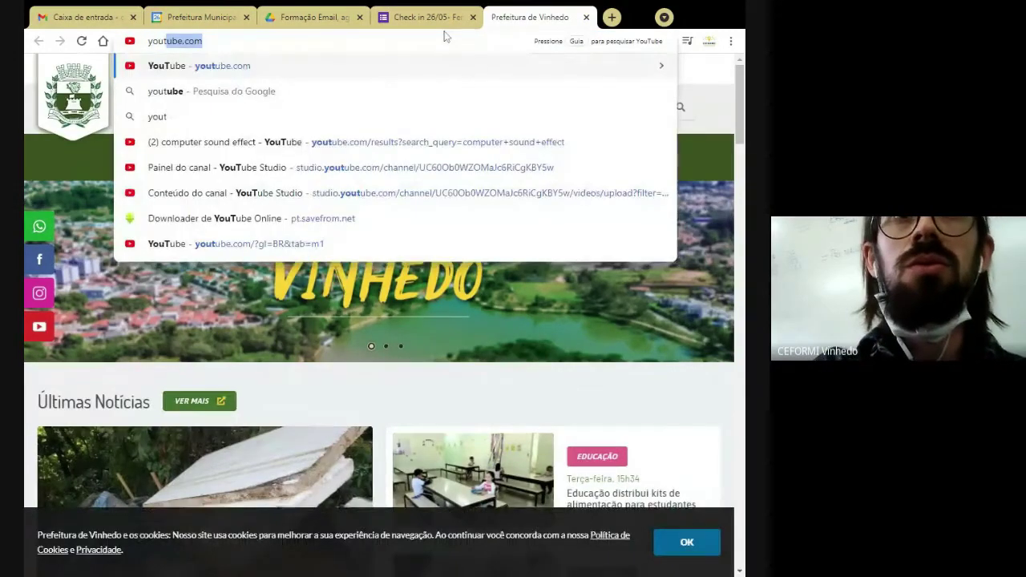
key("Return")
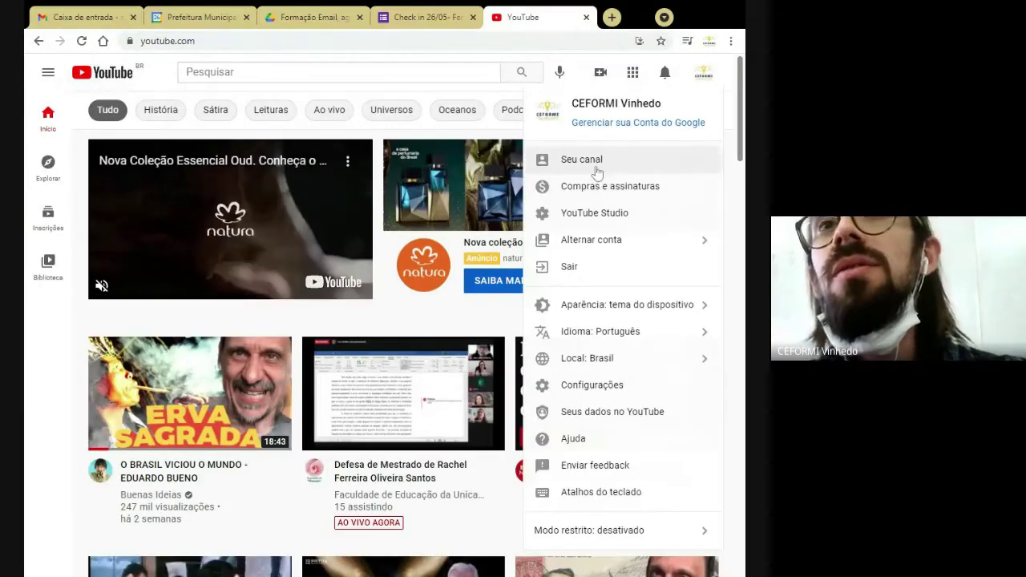
left_click(582, 160)
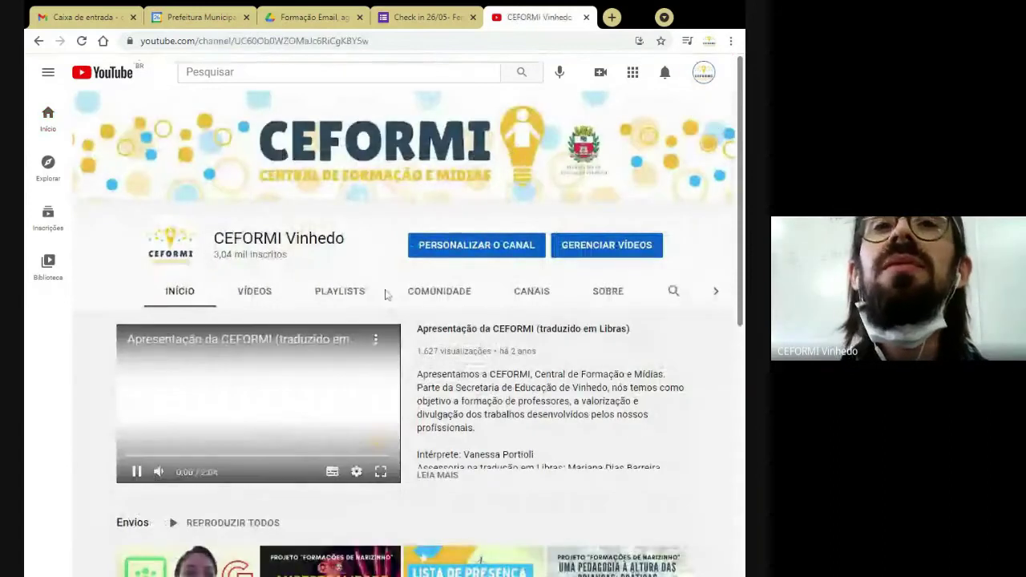
left_click(178, 424)
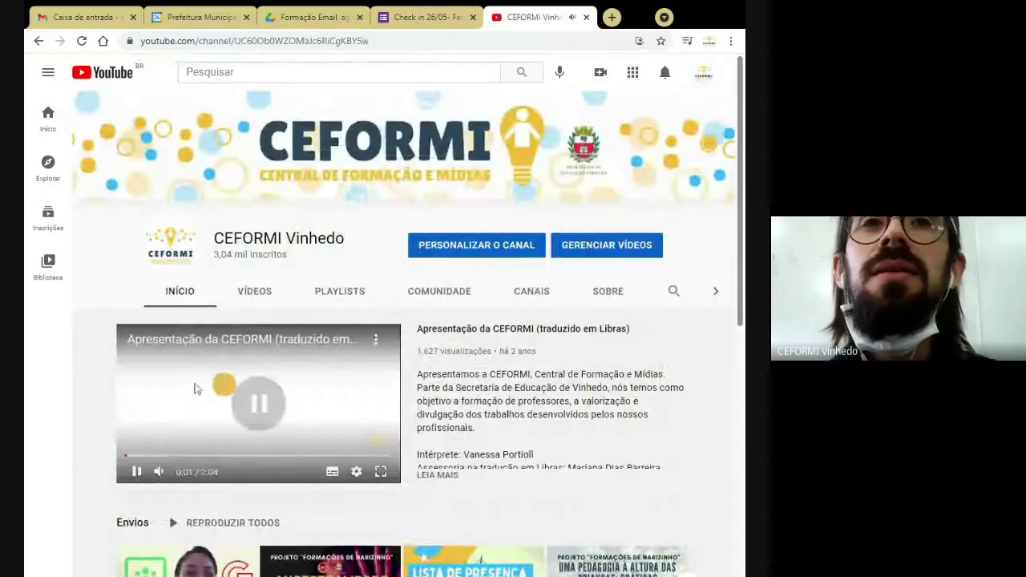
left_click(256, 292)
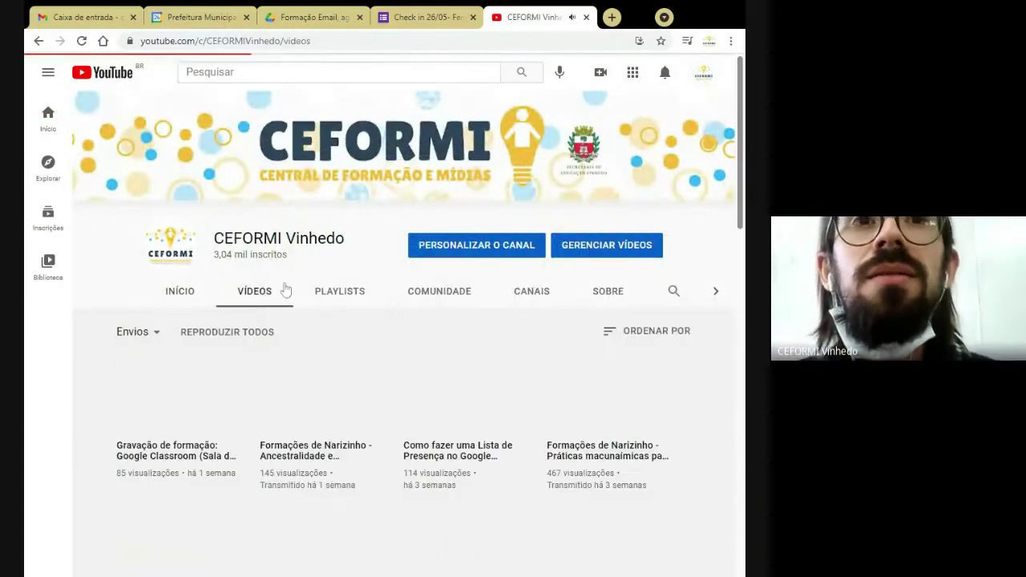
scroll(356, 245, "down", 1)
scroll(360, 238, "down", 1)
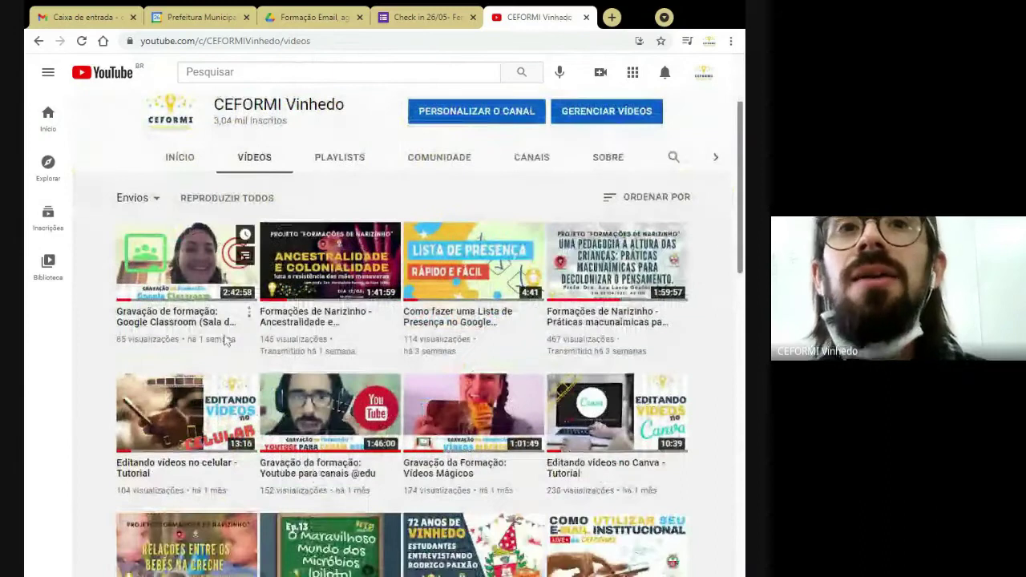
left_click(329, 413)
left_click(63, 335)
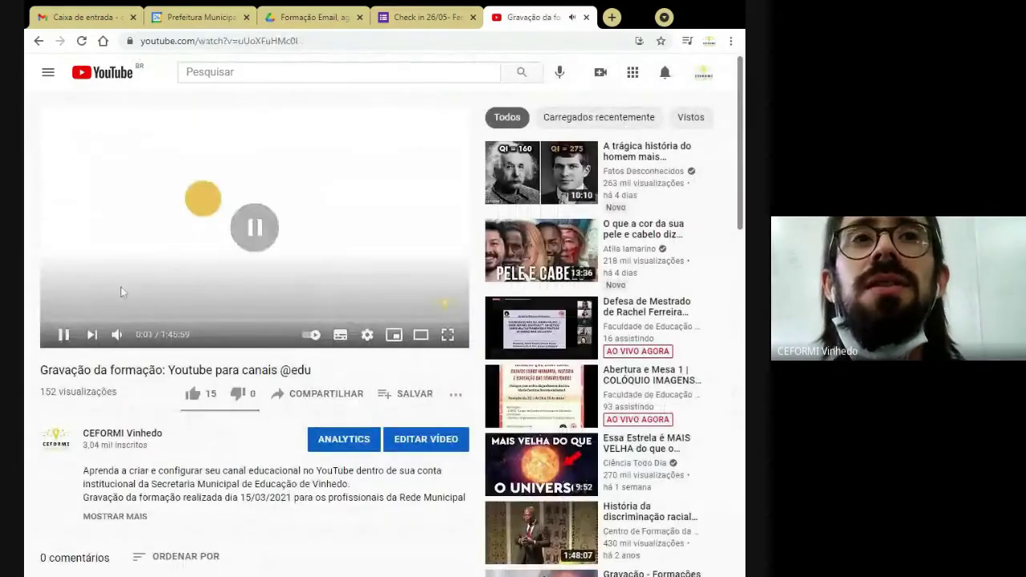
left_click(217, 40)
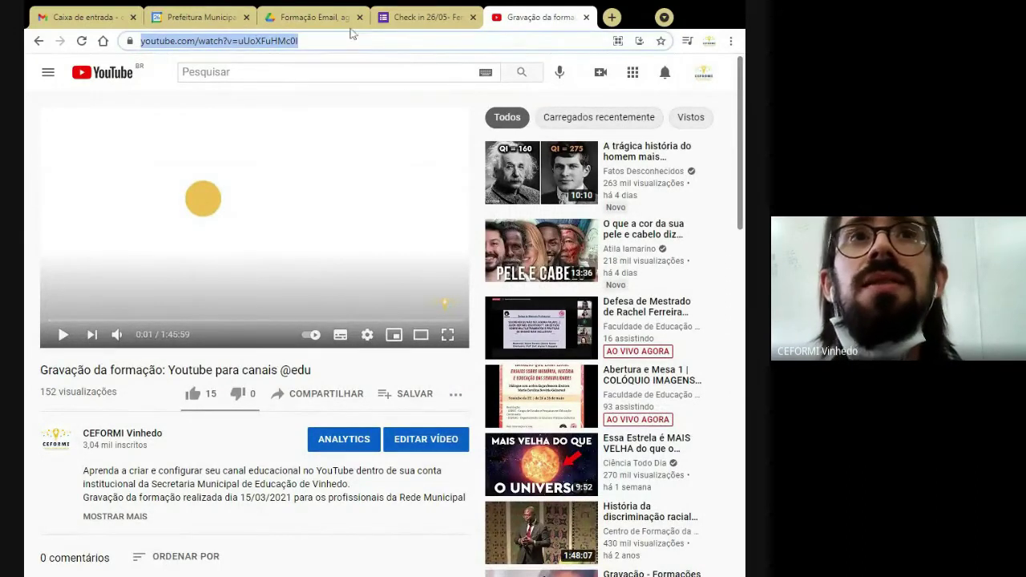
Step: Return to Gmail, paste the copied YouTube link below the meeting details in the Links Formação note in Keep, and save it
left_click(81, 18)
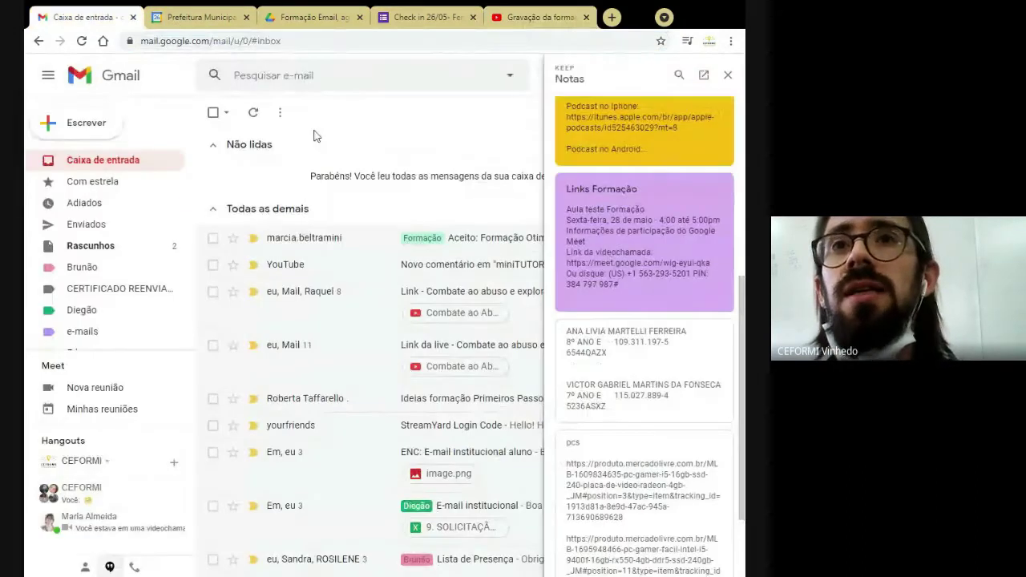
left_click(729, 75)
left_click(725, 147)
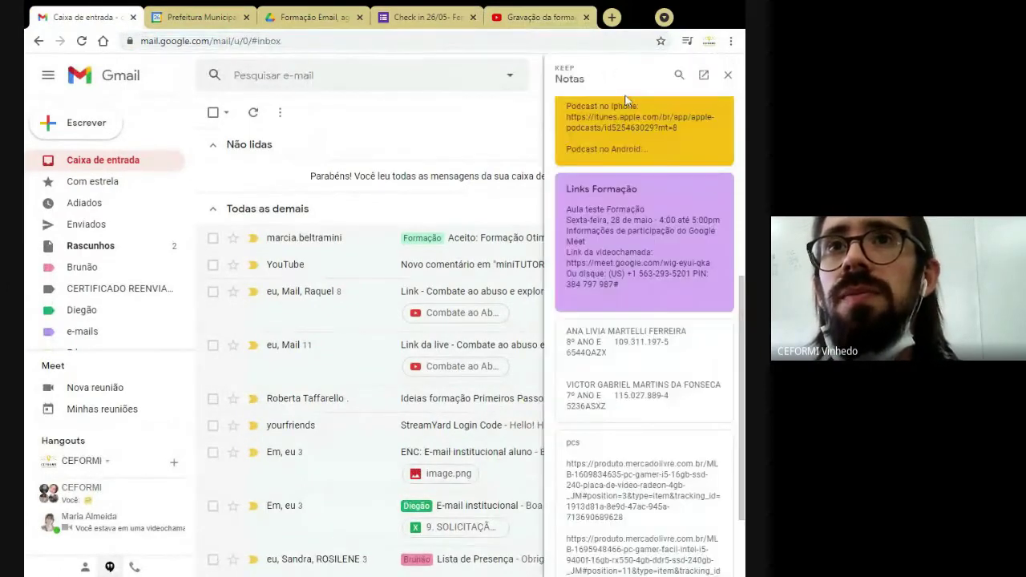
left_click(646, 294)
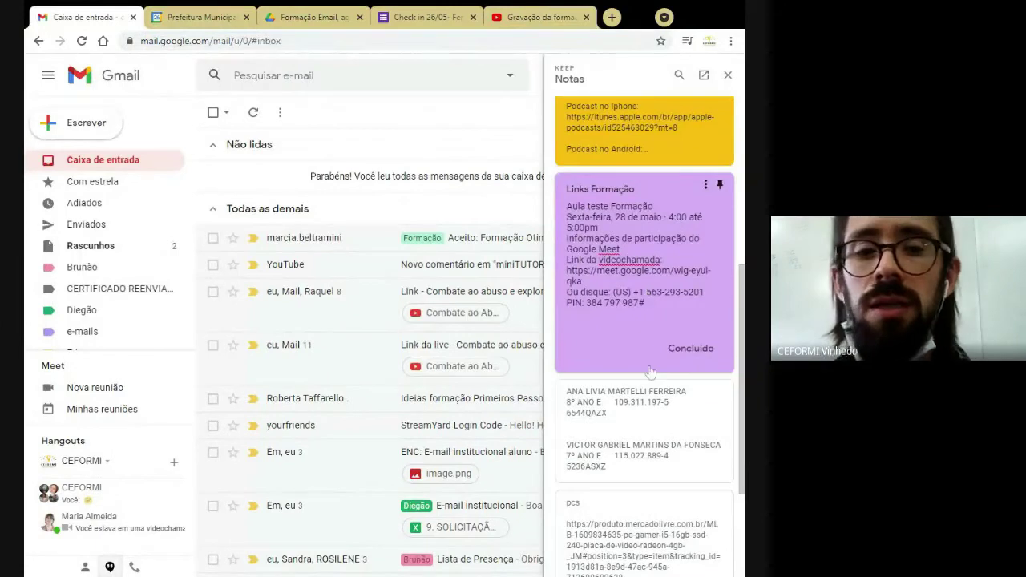
key("ctrl+v")
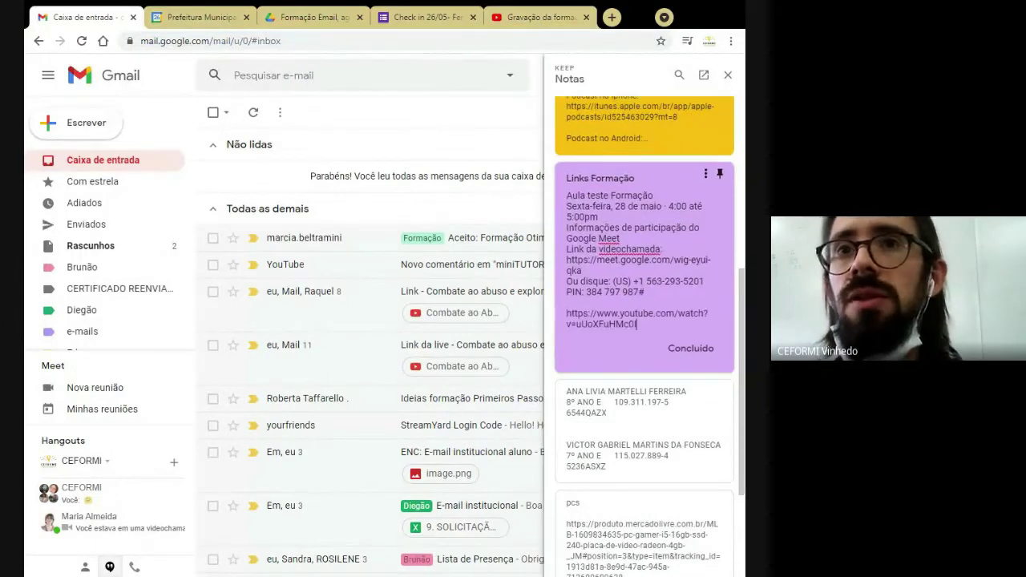
left_click(690, 348)
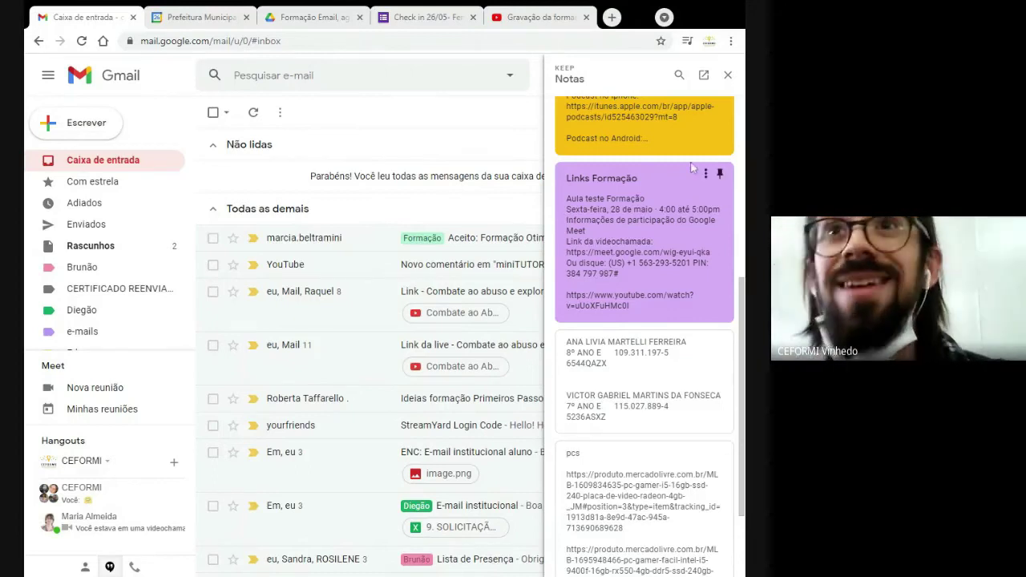
Step: Replace the Keep notes with Google Tasks, mark the task "Links no youtube" as completed, and close the task list
left_click(728, 75)
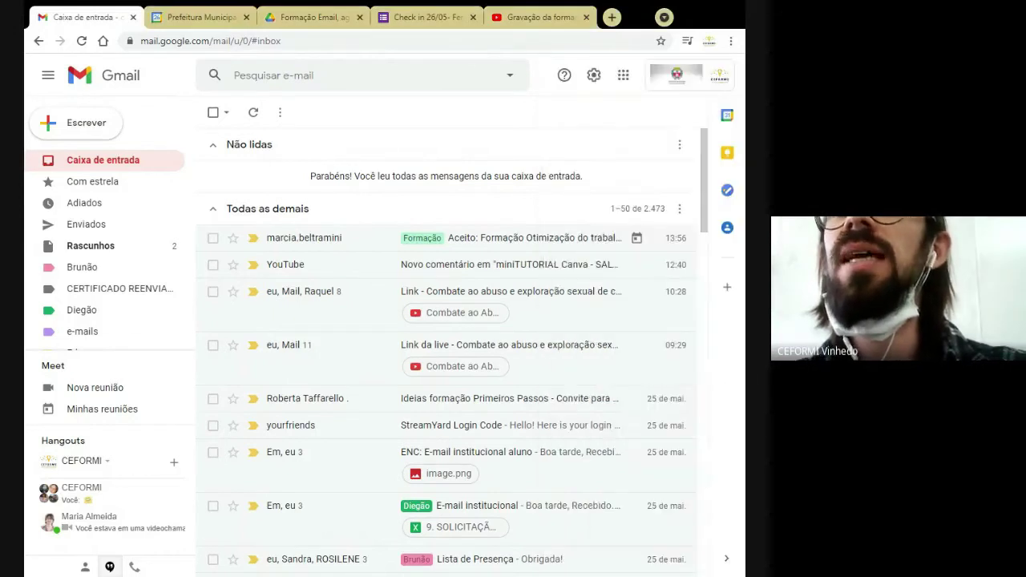
left_click(726, 154)
left_click(728, 76)
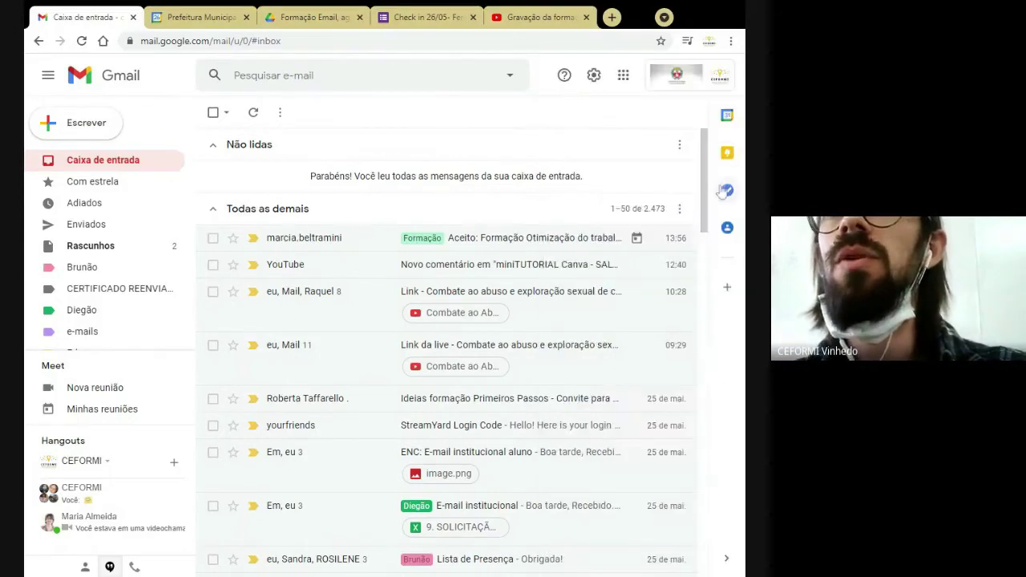
left_click(724, 195)
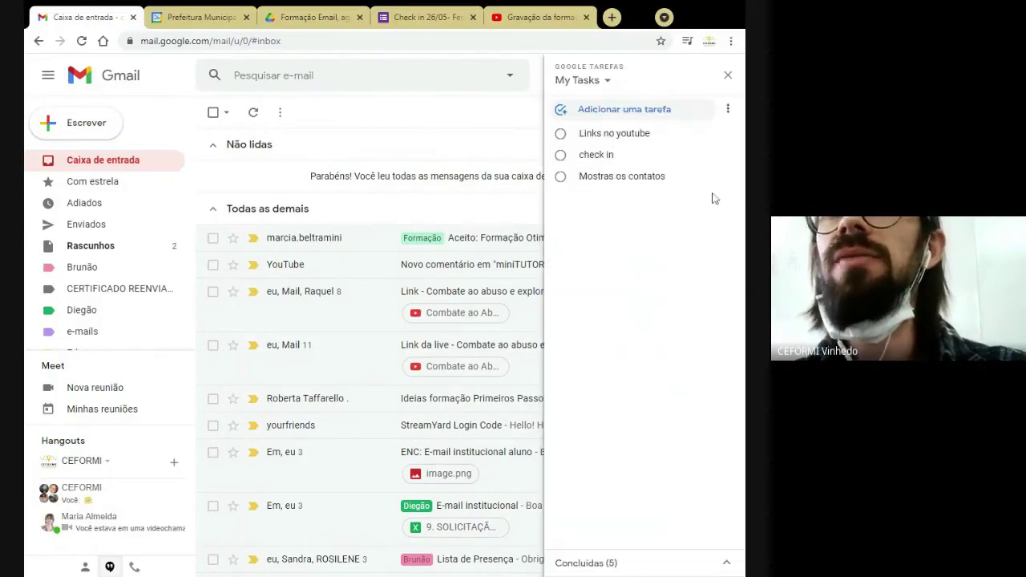
left_click(560, 137)
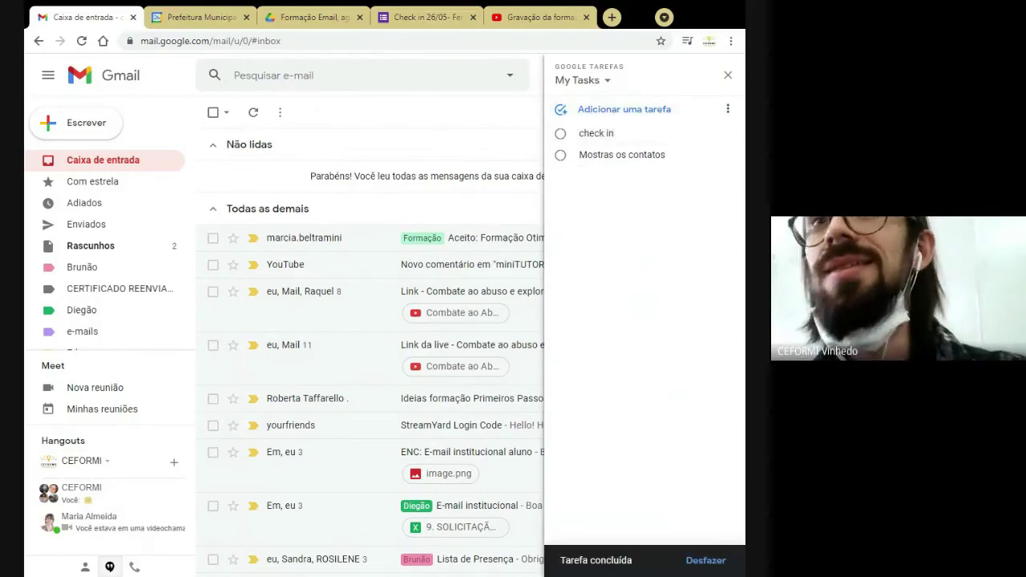
left_click(728, 77)
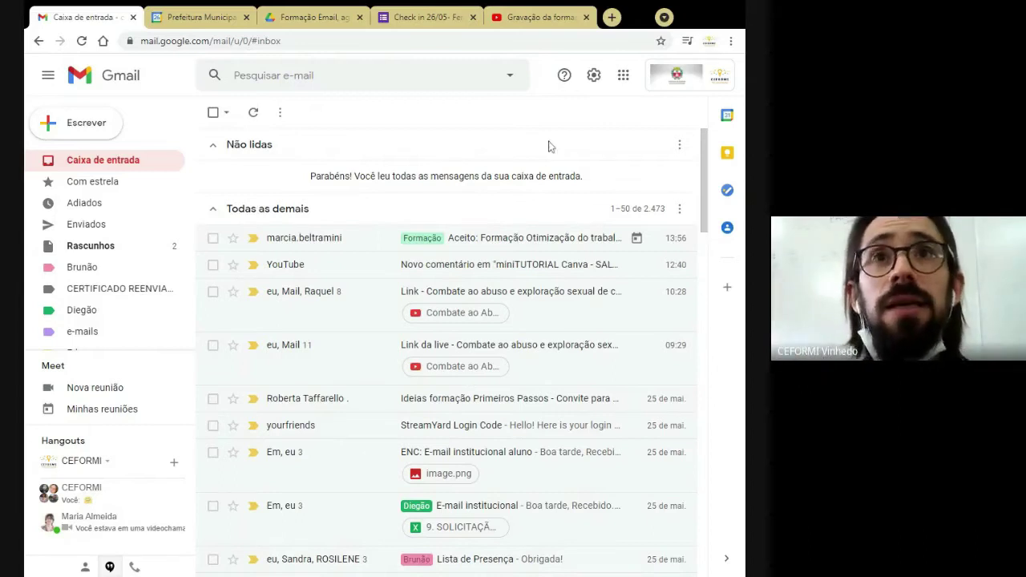
Step: Show the sharing link of the Check in 26/05 form in its send options and close the form
left_click(416, 19)
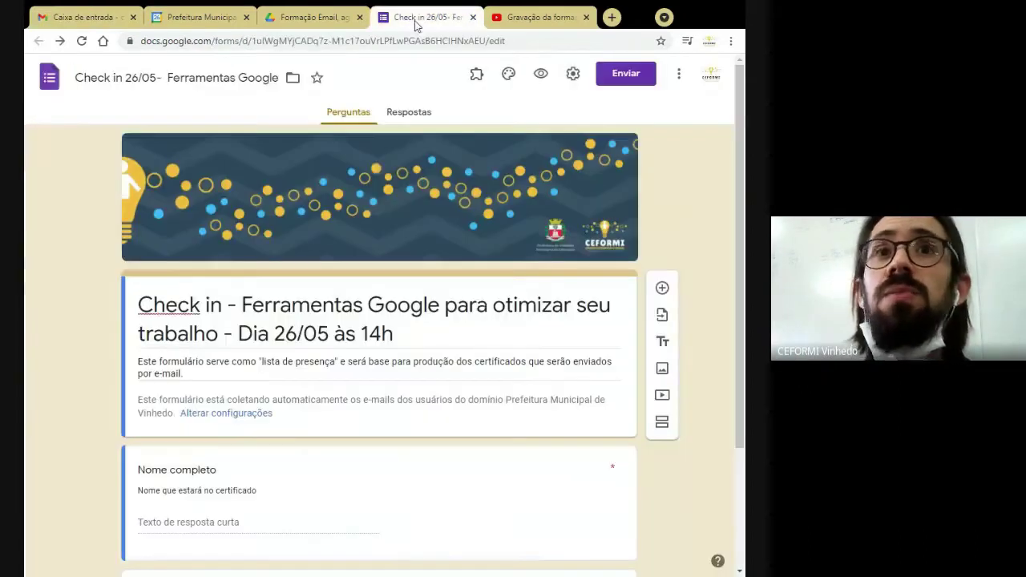
left_click(609, 78)
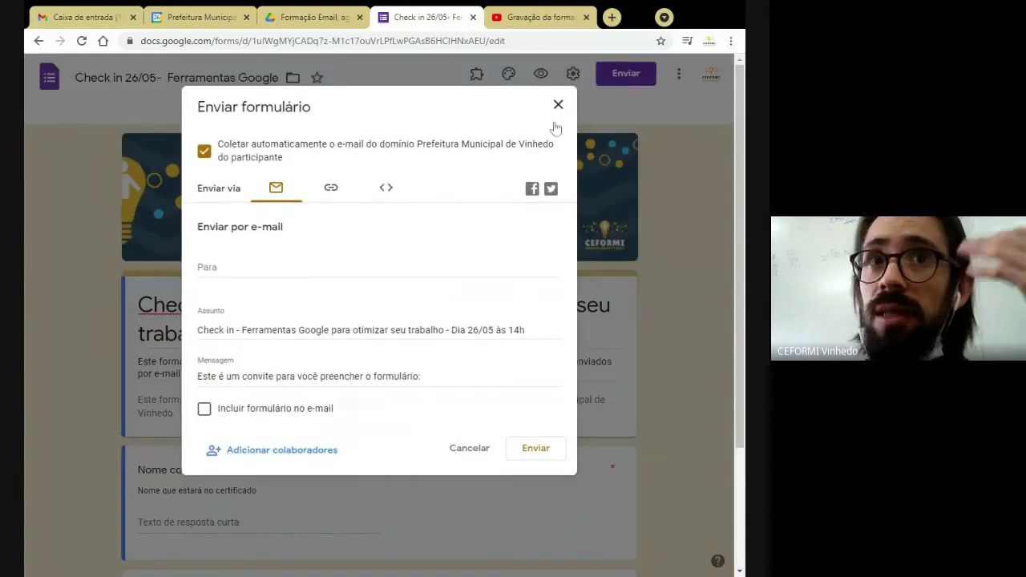
left_click(331, 193)
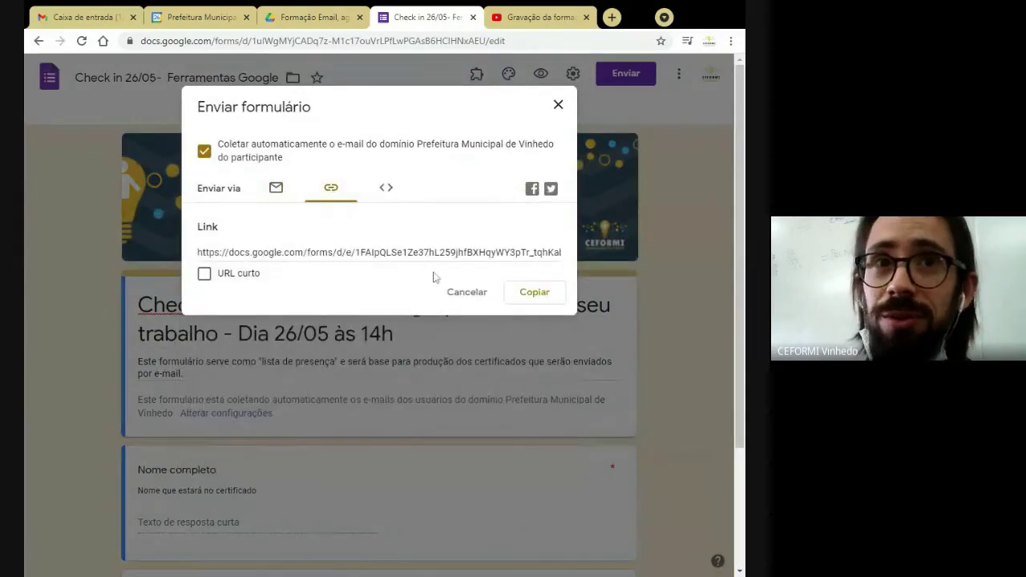
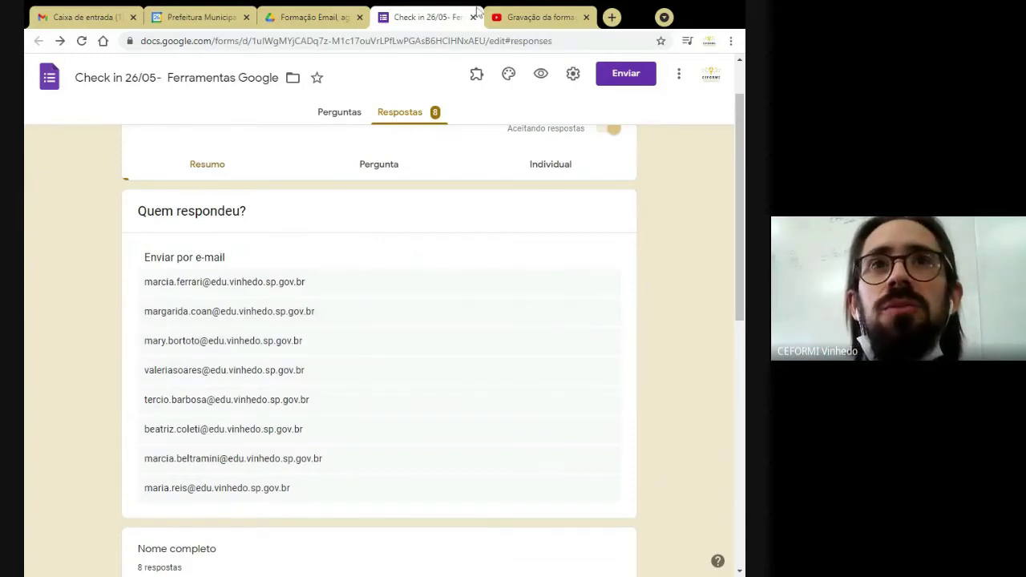
left_click(473, 18)
Step: Open the registration form for 26/05 at 14h from the Drive training folder, view its responses, and close it
left_click(312, 17)
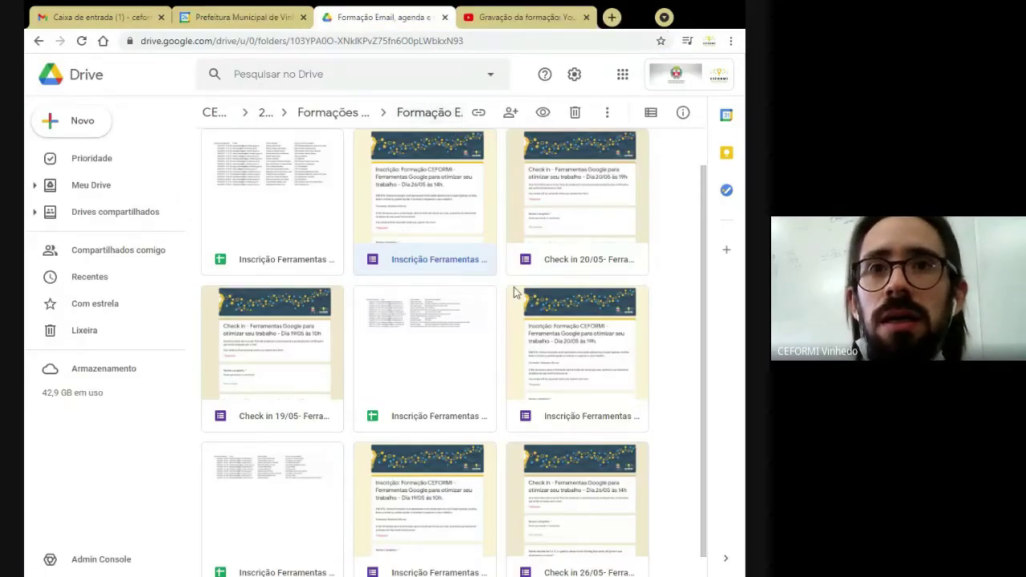
scroll(513, 293, "down", 1)
scroll(464, 231, "up", 2)
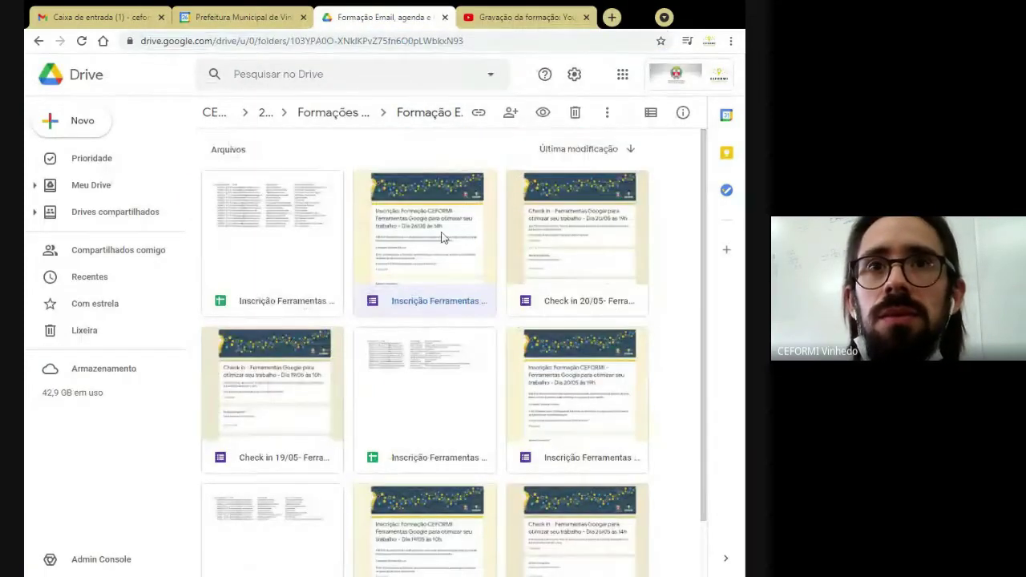
double_click(465, 231)
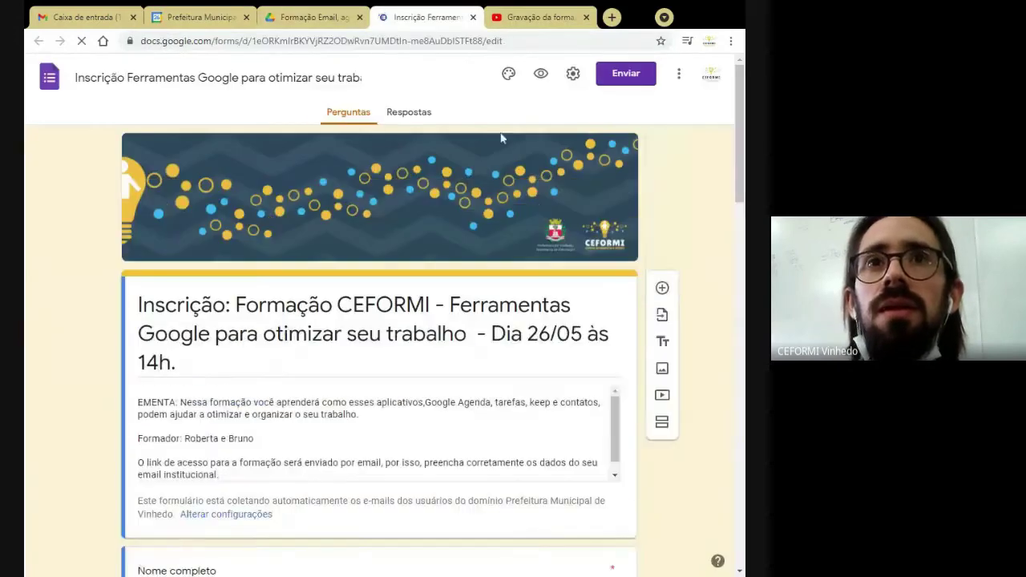
left_click(409, 117)
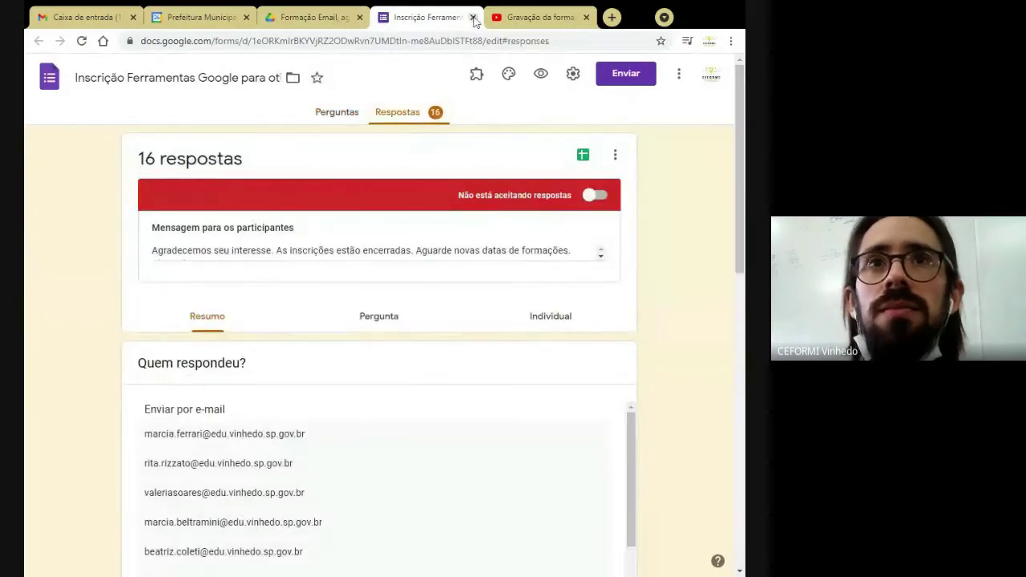
left_click(473, 16)
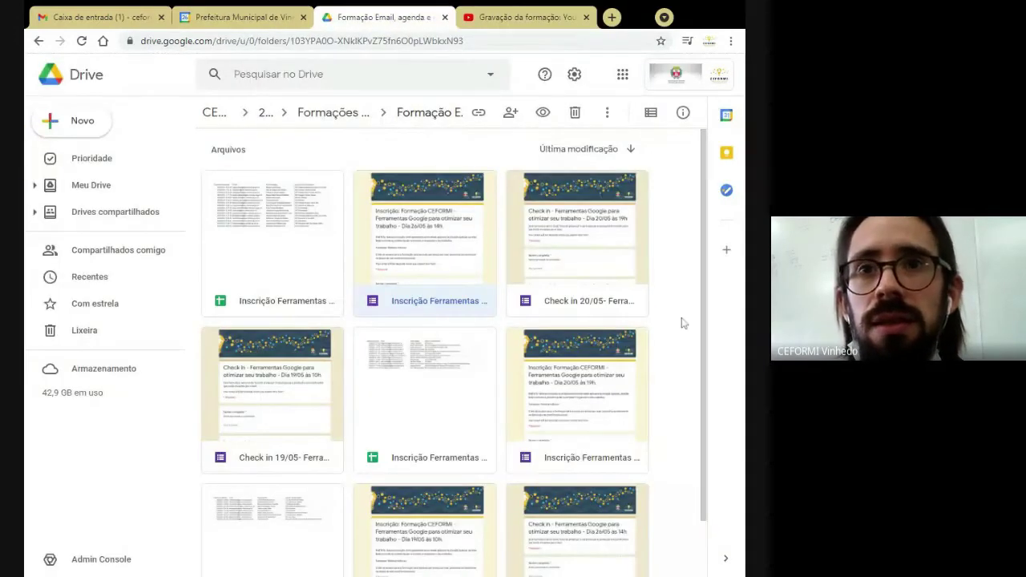
Step: Switch the Drive folder to list view and examine the respondents of the 26/05 registration form
scroll(681, 323, "down", 1)
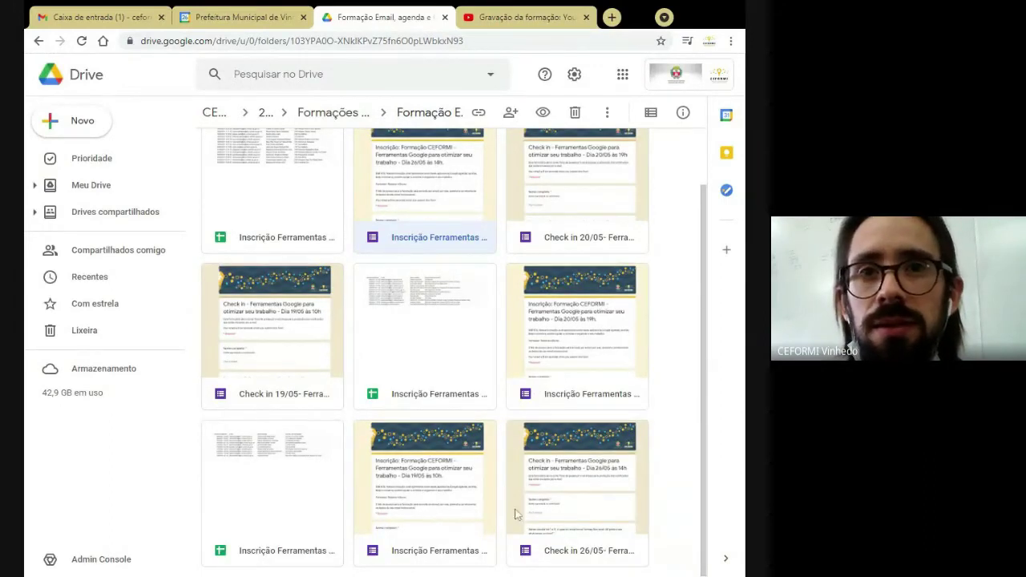
left_click(650, 112)
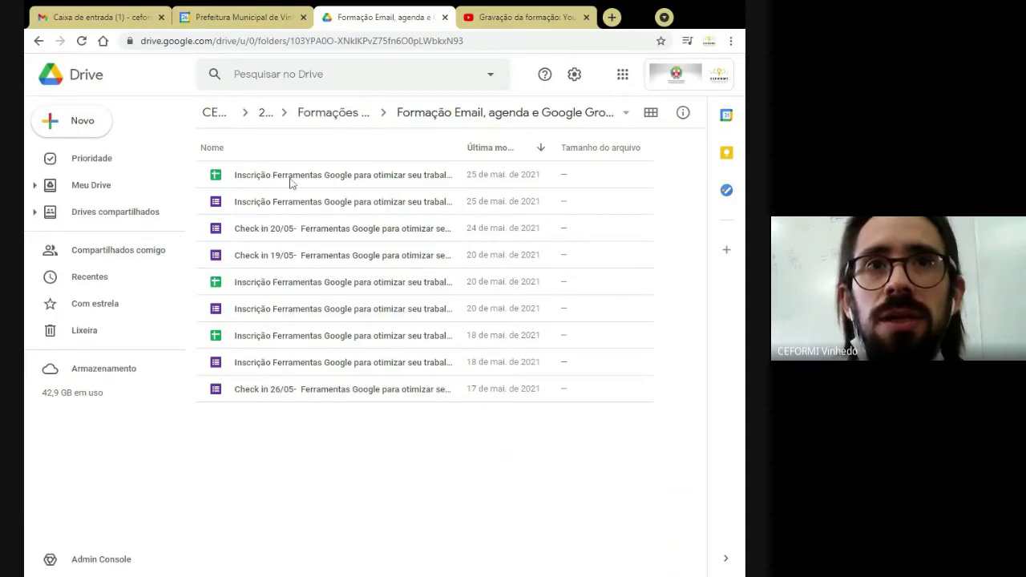
double_click(282, 204)
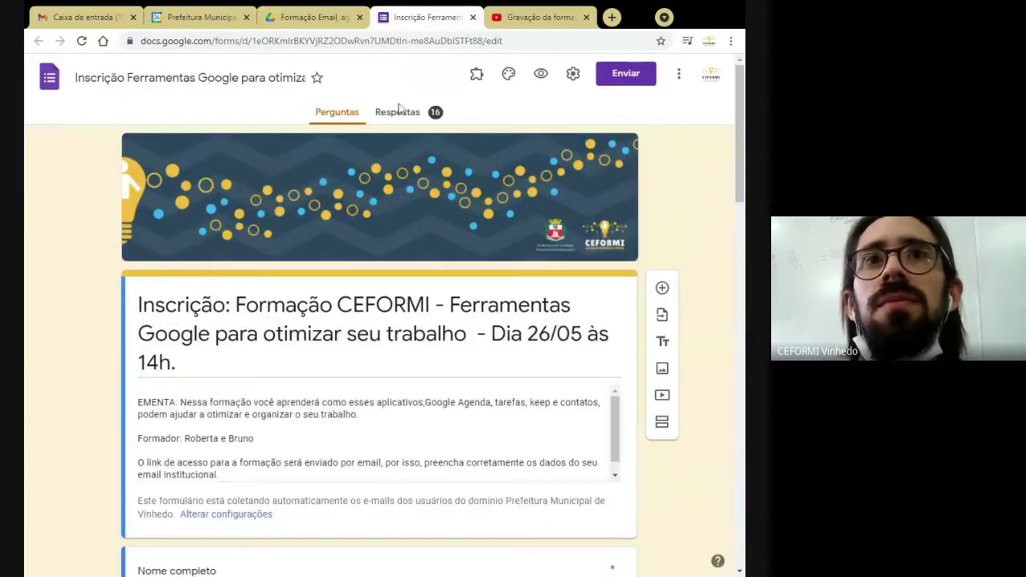
left_click(398, 111)
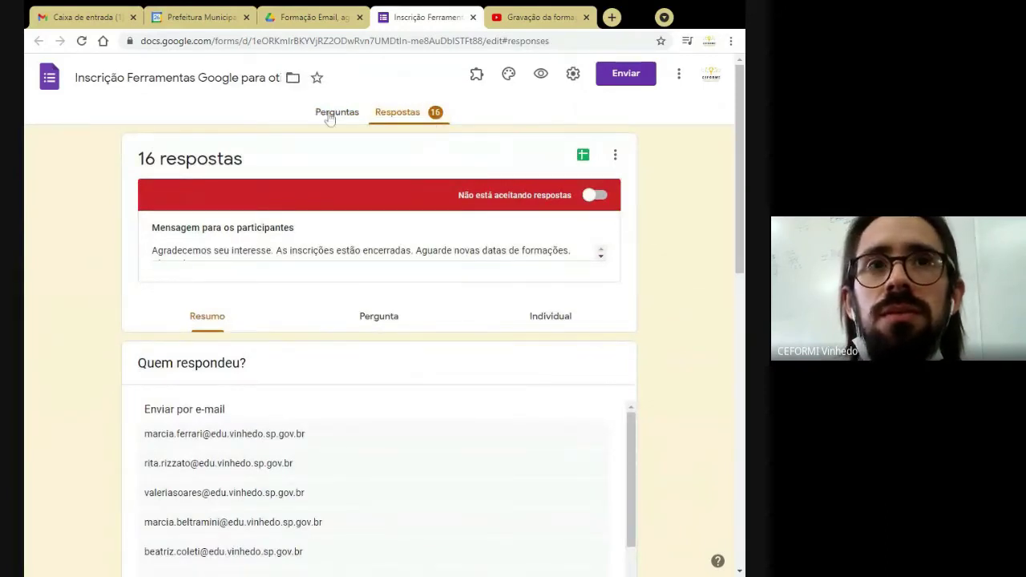
scroll(209, 419, "down", 4)
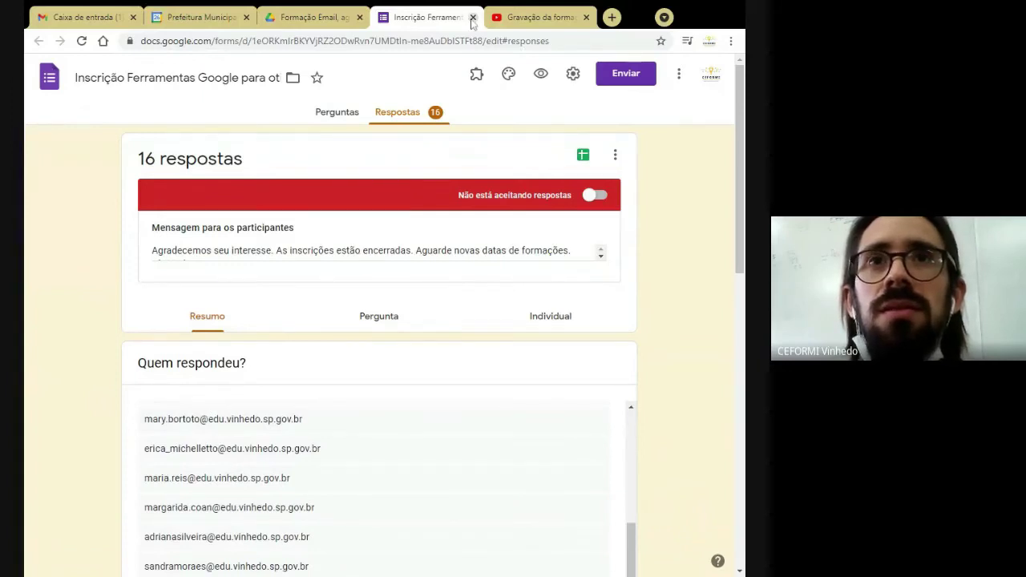
left_click(472, 16)
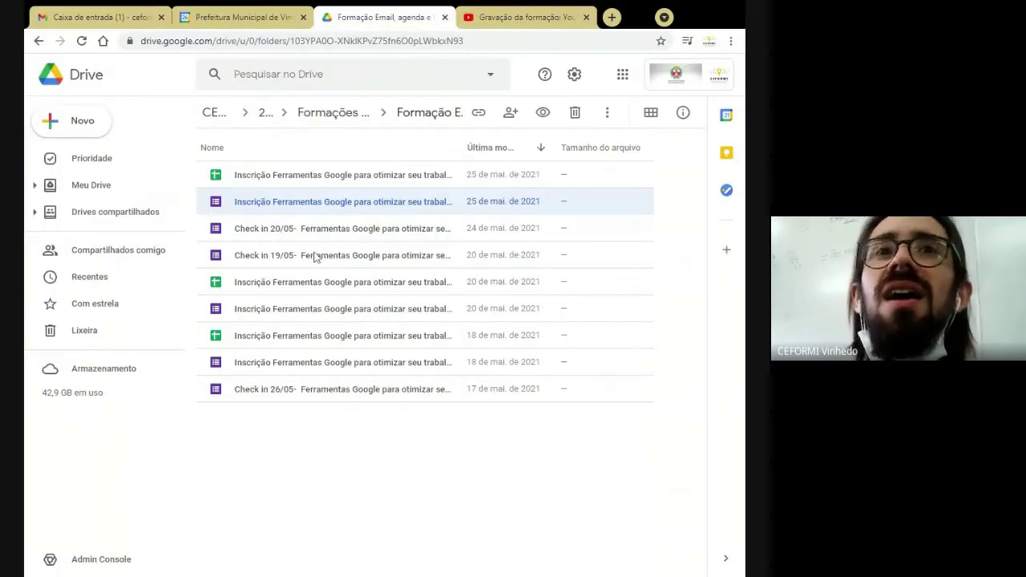
Step: Open the Check in 26/05 form from the Drive folder, view its responses, and create a new spreadsheet from them
double_click(291, 396)
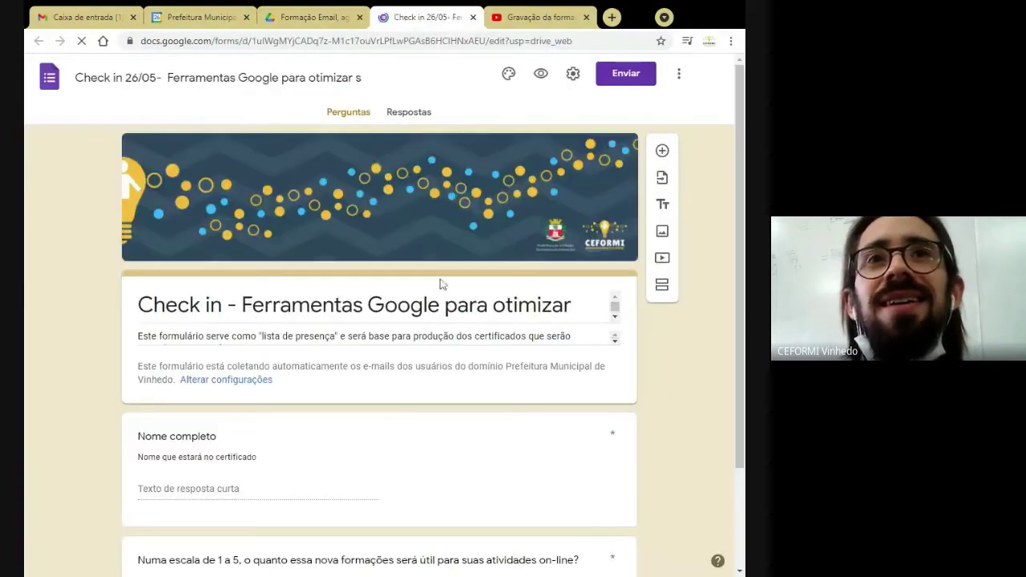
left_click(405, 114)
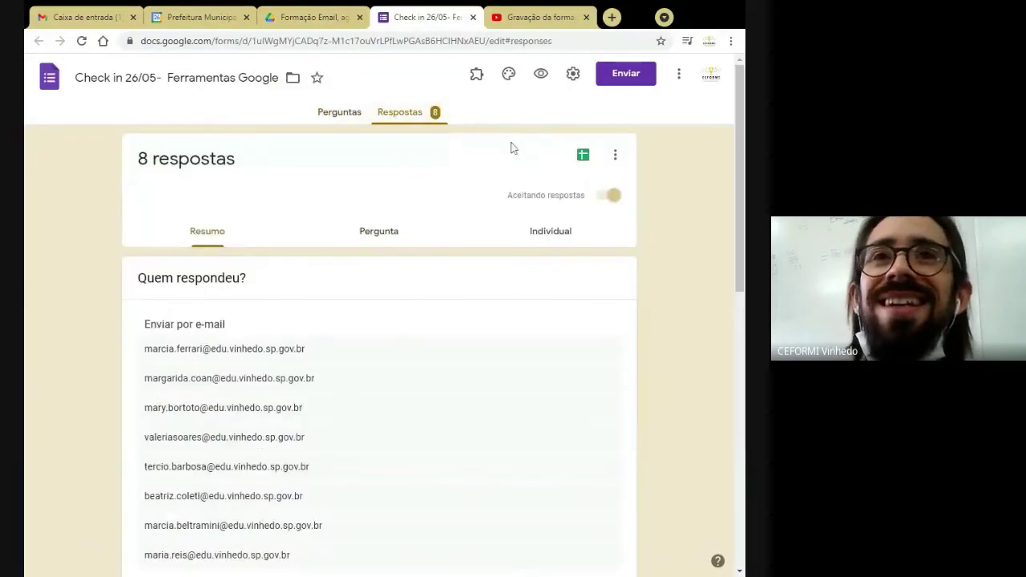
left_click(581, 159)
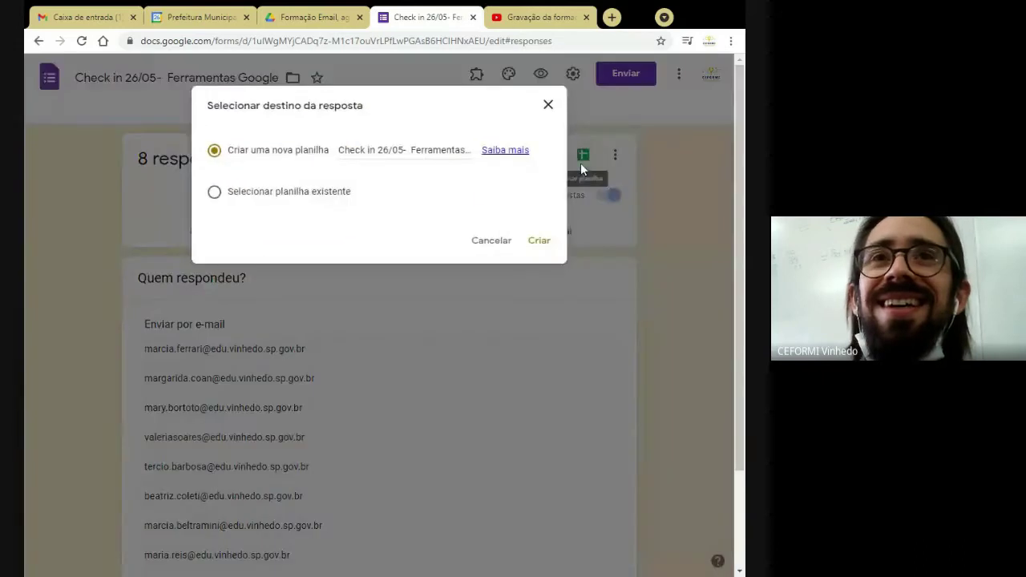
left_click(540, 242)
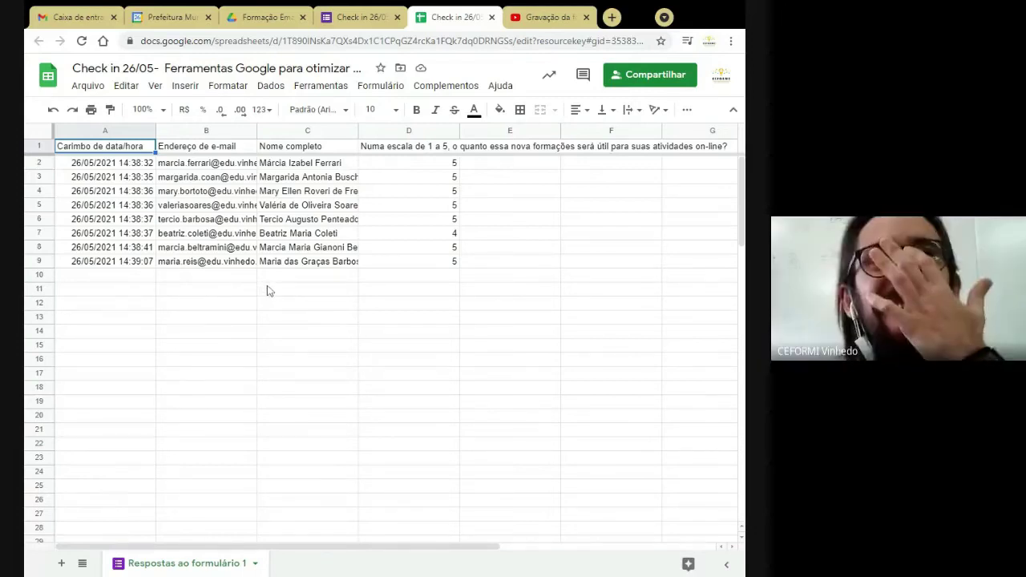
Step: Fit the e-mail column to its contents in the response spreadsheet and copy all respondents' e-mail addresses in B2:B9
double_click(256, 137)
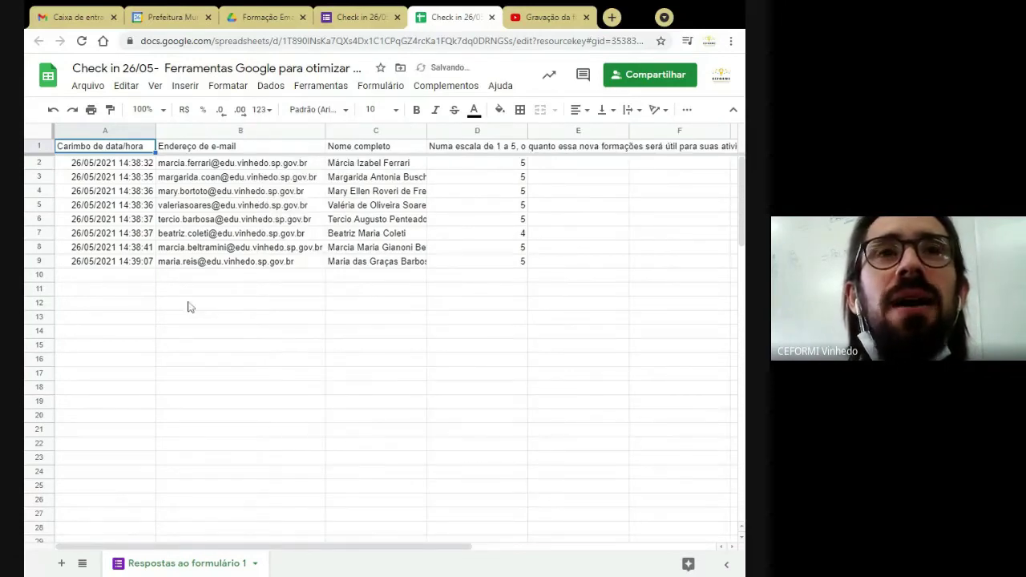
left_click(217, 168)
left_click(199, 263, "shift")
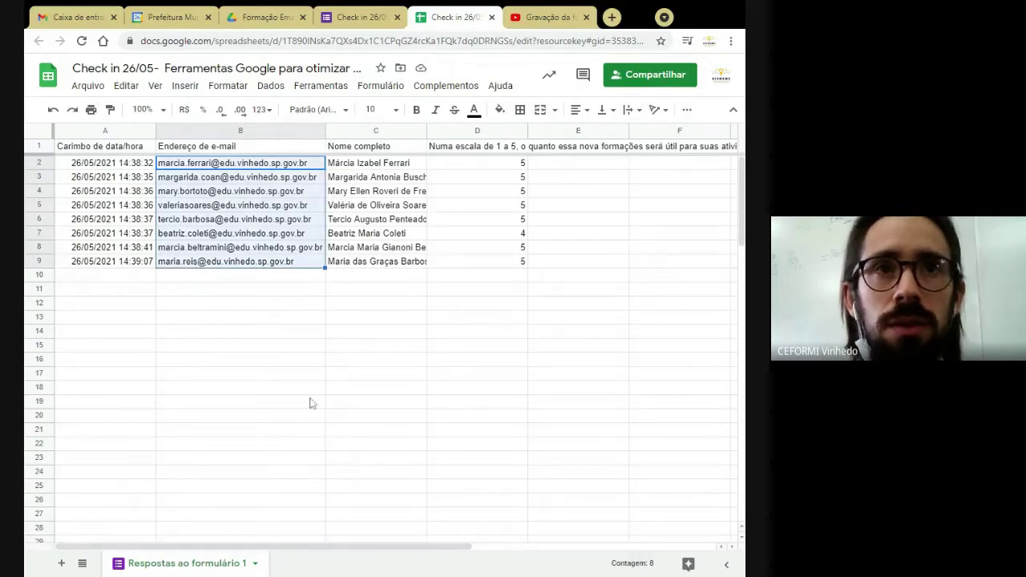
key("ctrl+c")
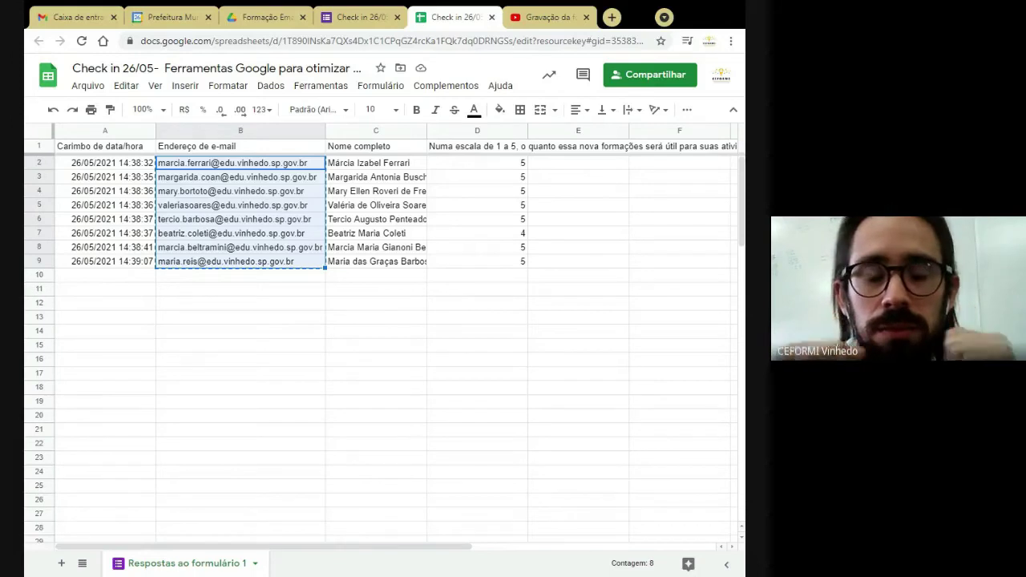
right_click(241, 267)
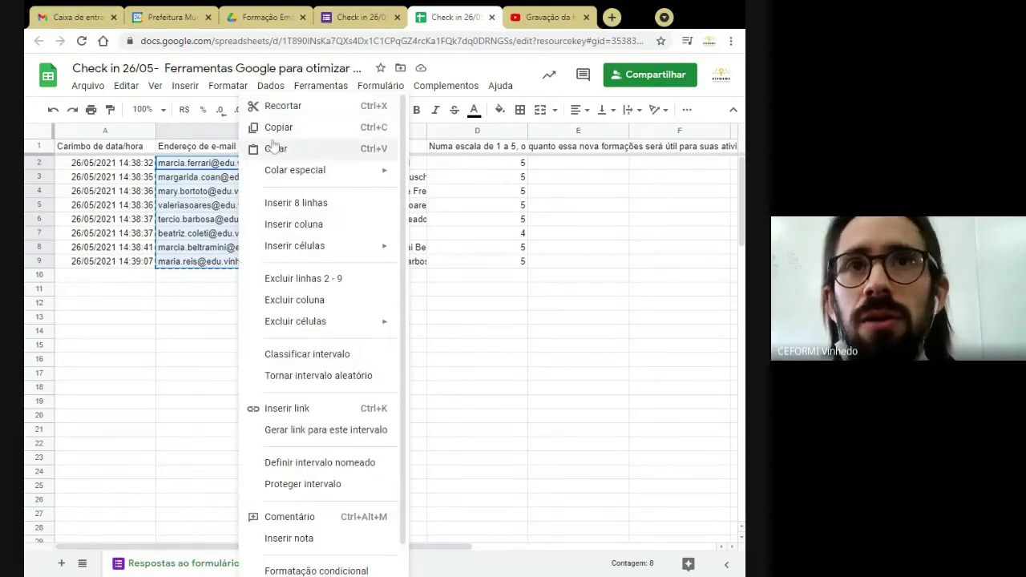
left_click(209, 341)
left_click(207, 290)
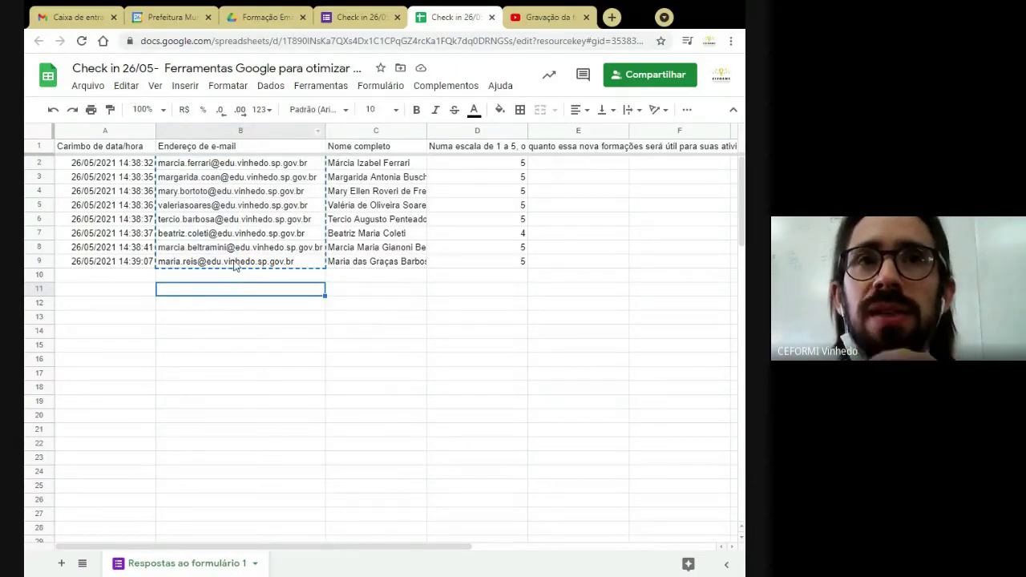
mouse_move(234, 166)
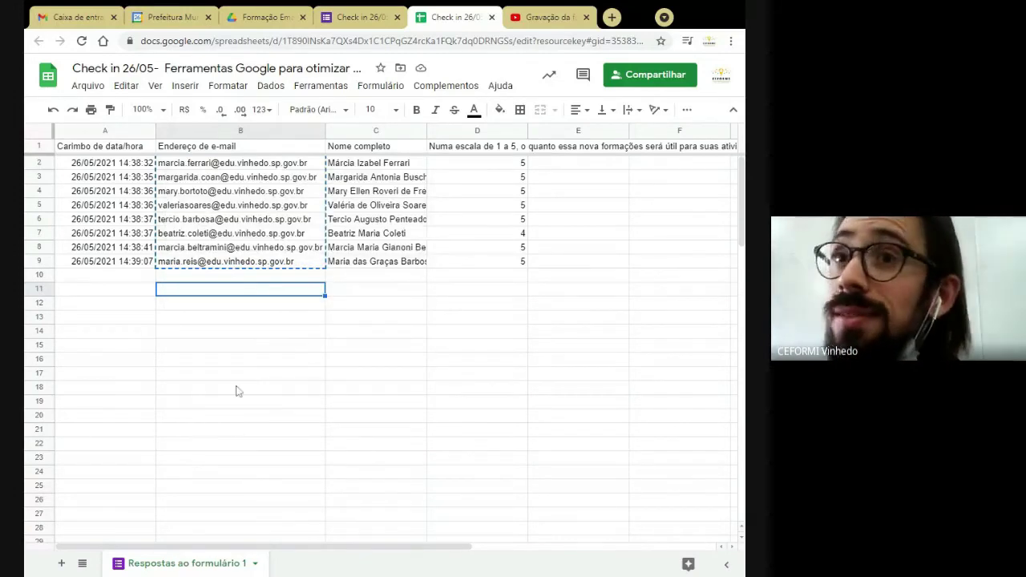
Step: Switch to Gmail, paste the copied respondent addresses as recipients of a new message, and close the draft
key("ctrl+1")
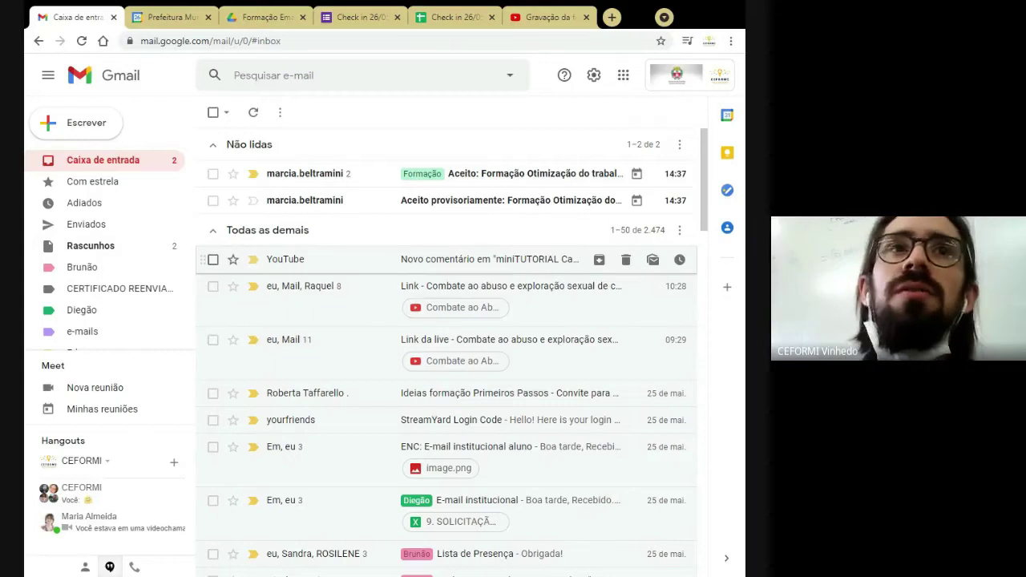
left_click(103, 122)
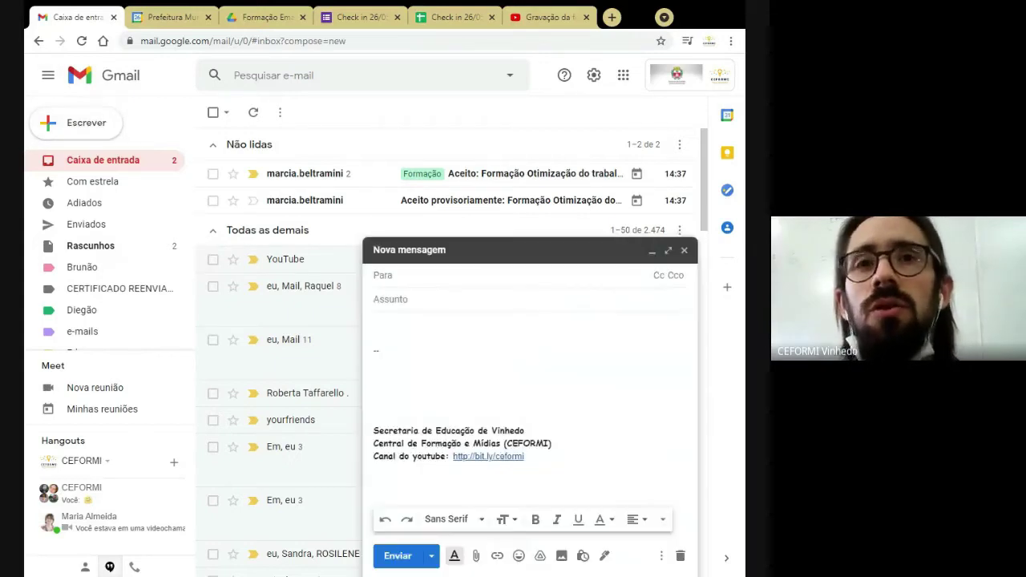
key("ctrl+v")
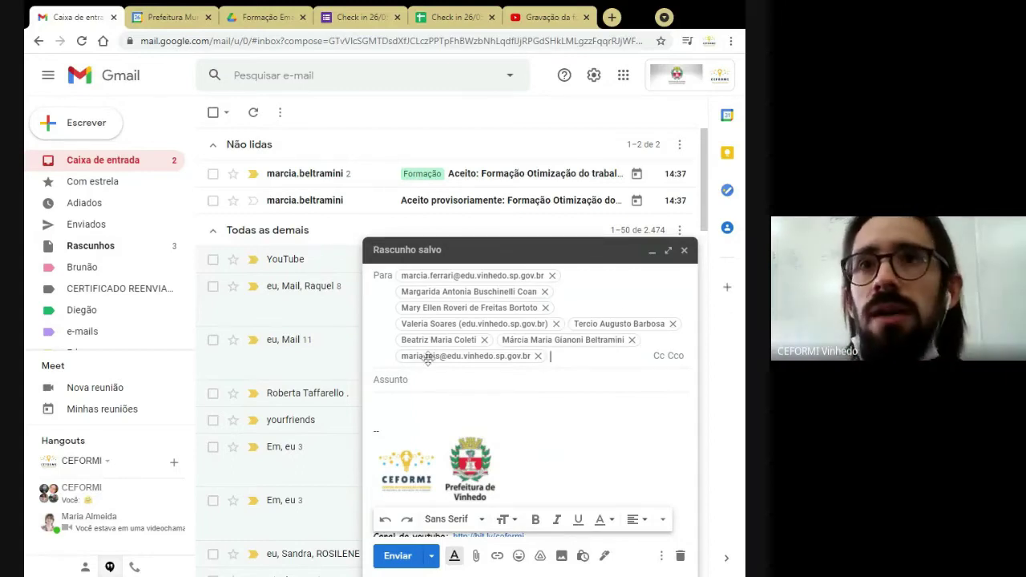
left_click(684, 252)
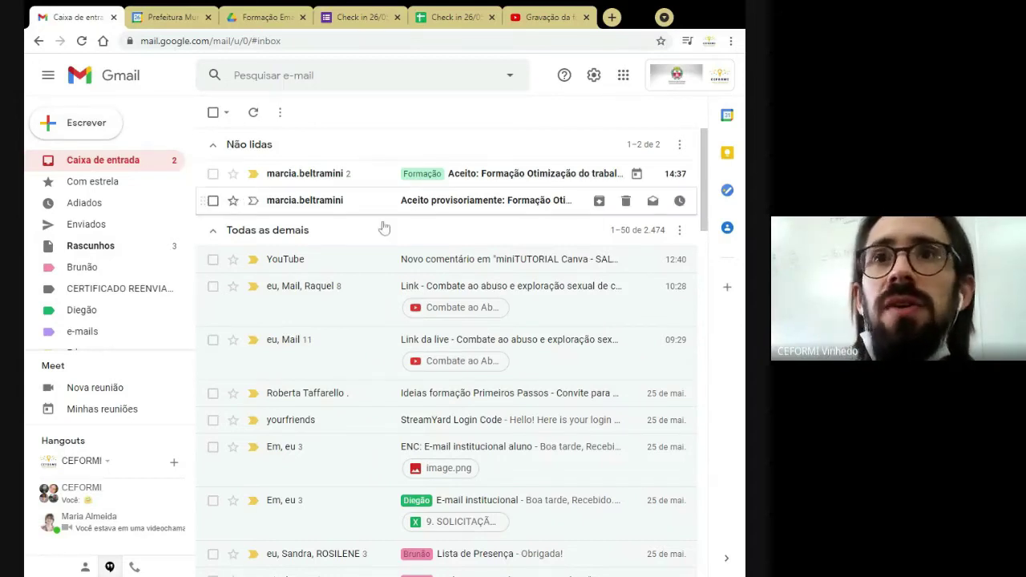
Step: Browse the saved contacts alongside the inbox and open the full Google Contacts app
left_click(728, 230)
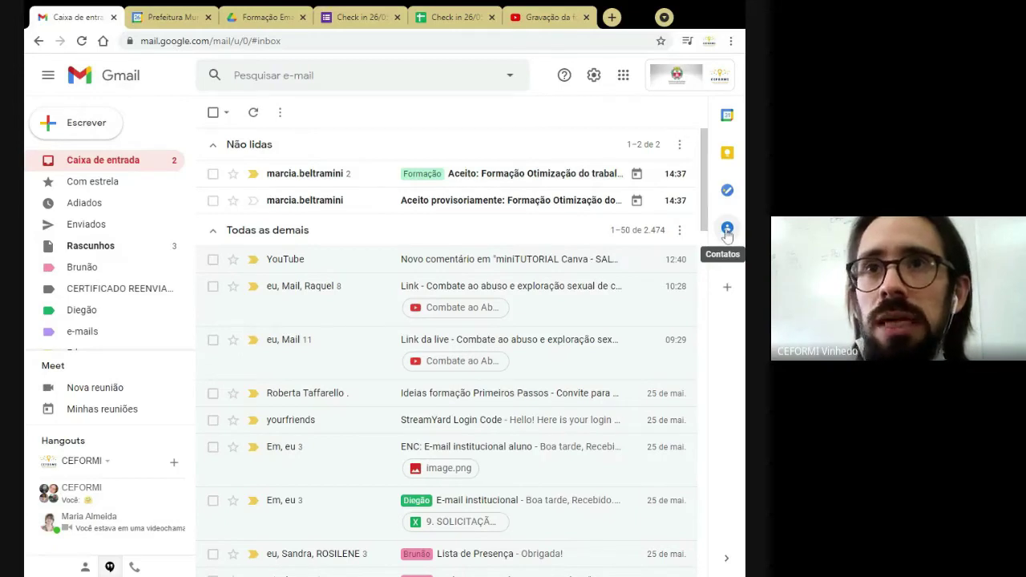
scroll(609, 281, "down", 10)
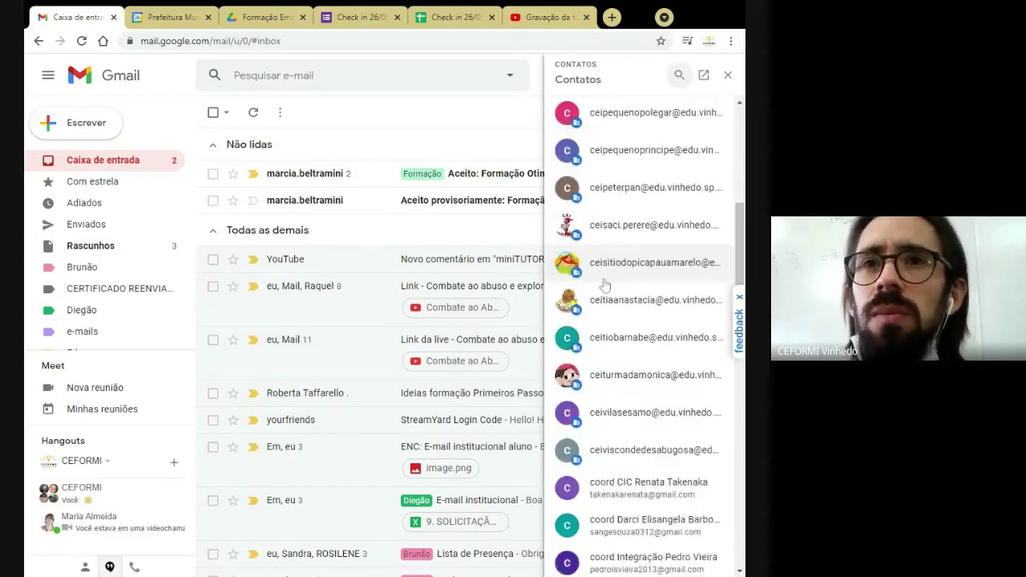
scroll(614, 282, "down", 5)
scroll(611, 273, "up", 15)
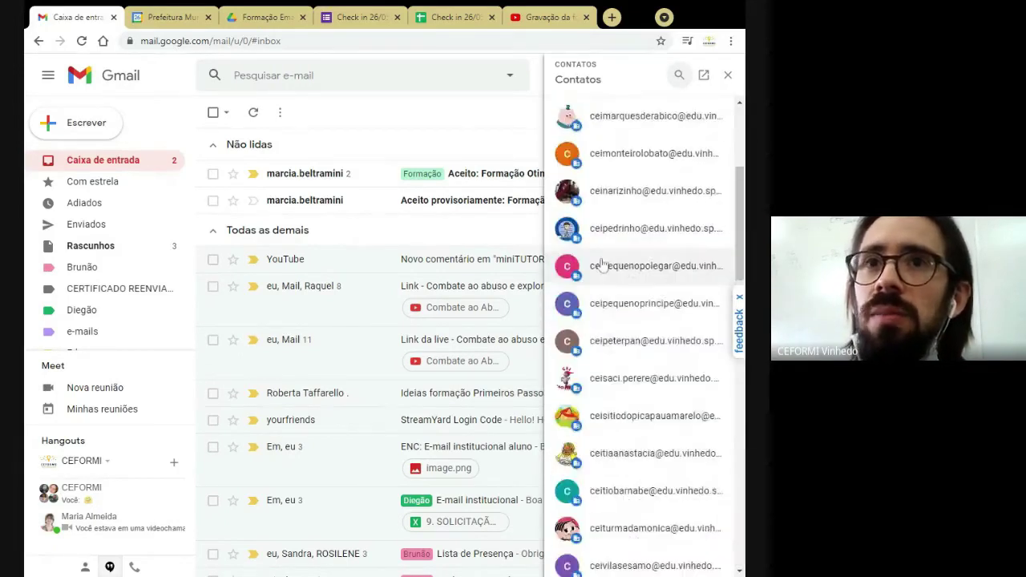
left_click(704, 76)
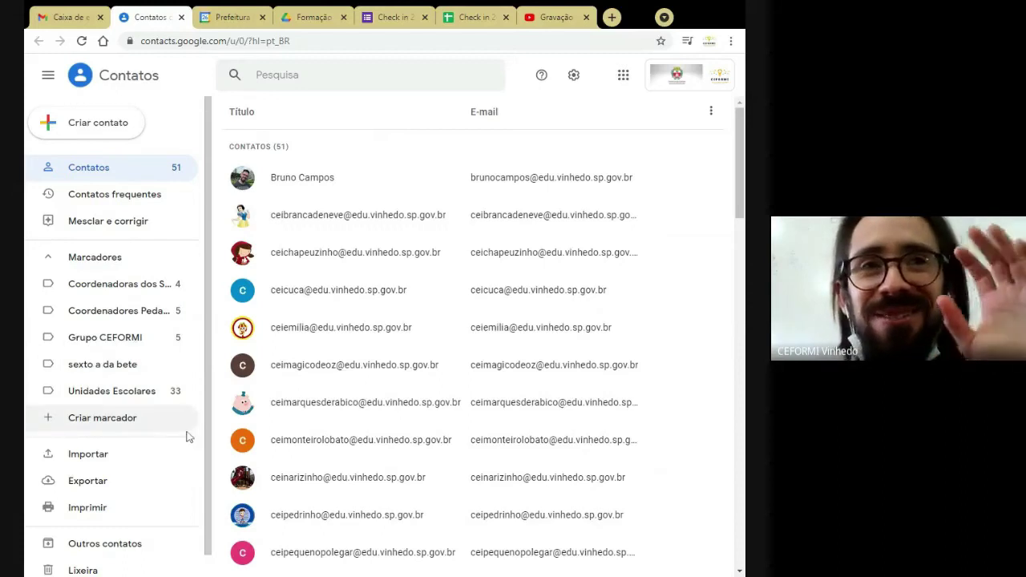
Step: Create a contact label named "Formação Ferramentas TARDE - só os top"
left_click(104, 418)
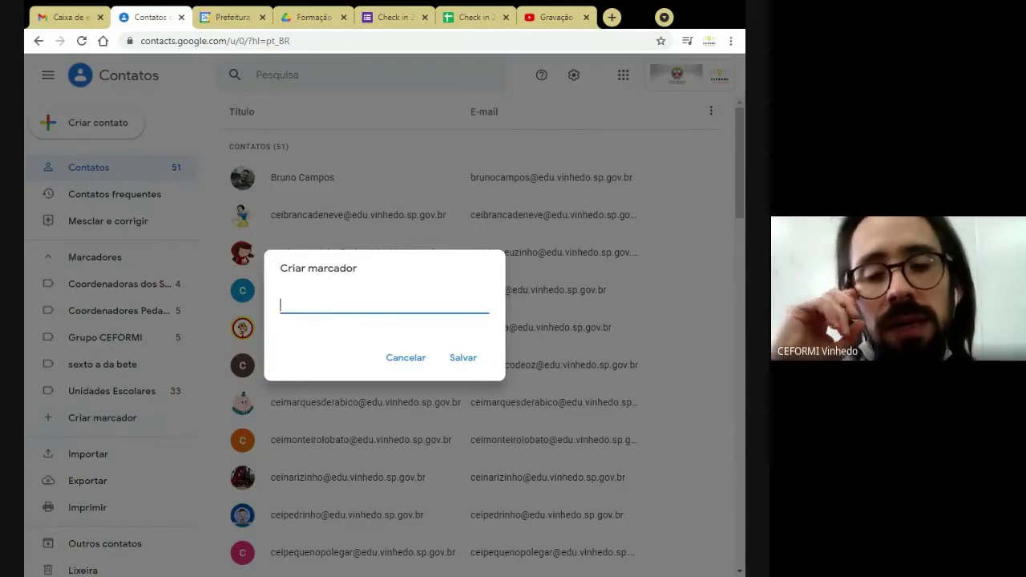
type("Forma")
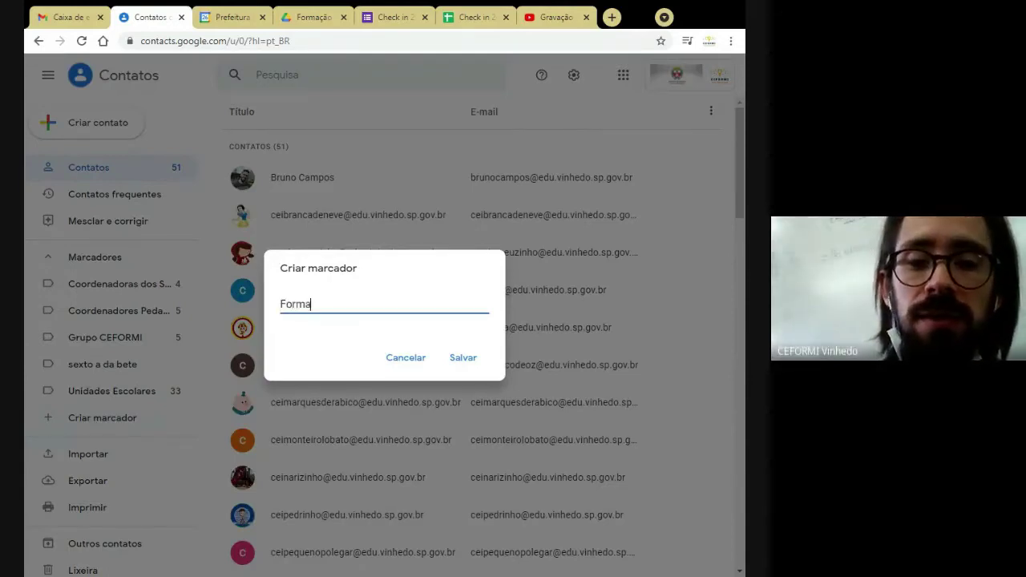
type("ção Fe")
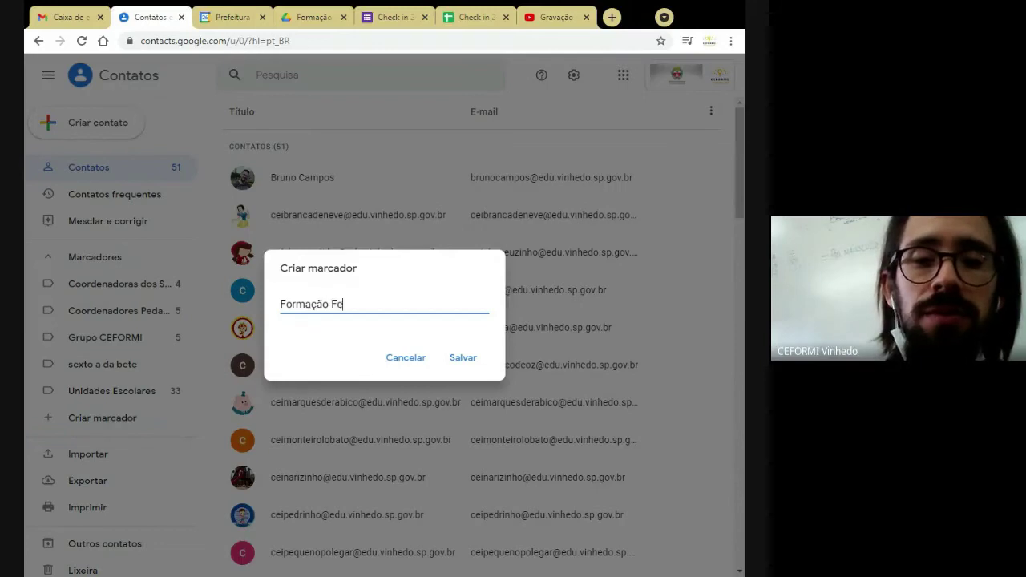
type("rram")
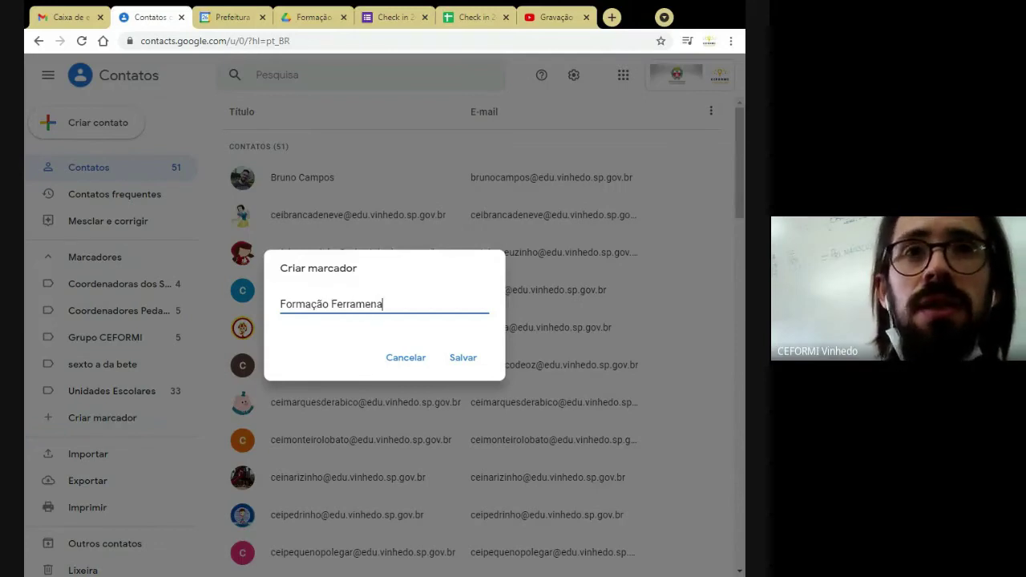
type("entas TAR")
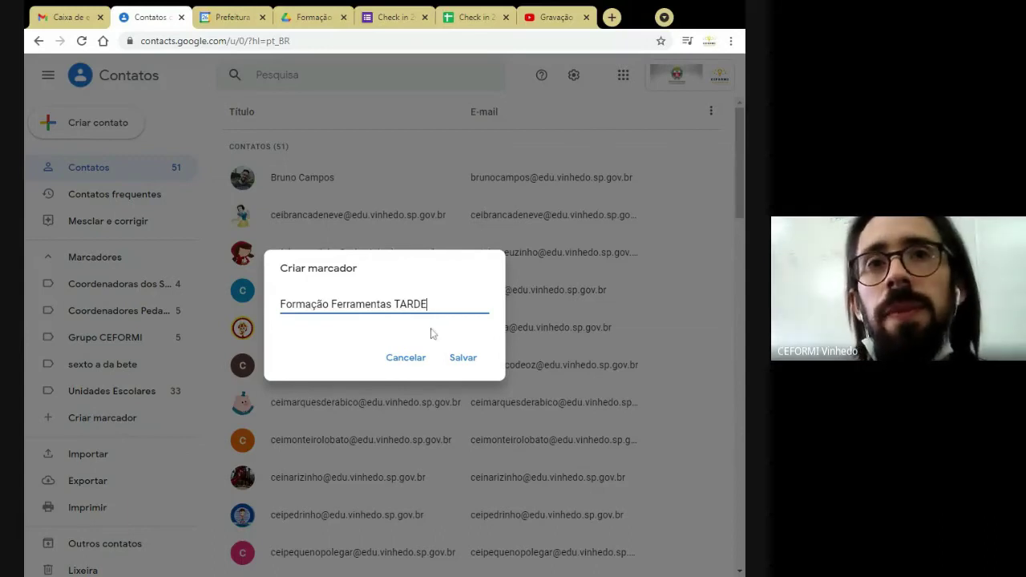
type("DE ")
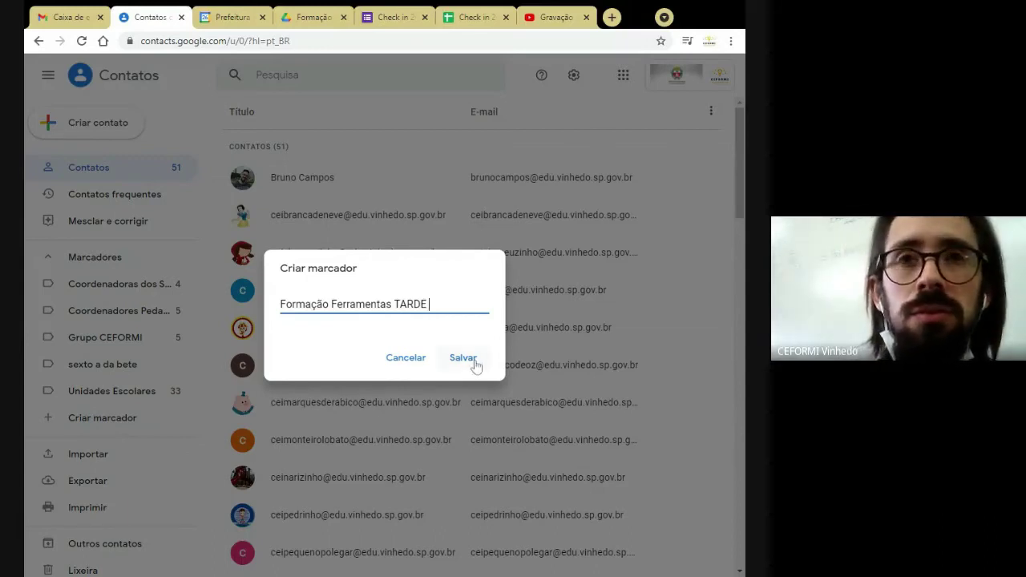
type("- só os t")
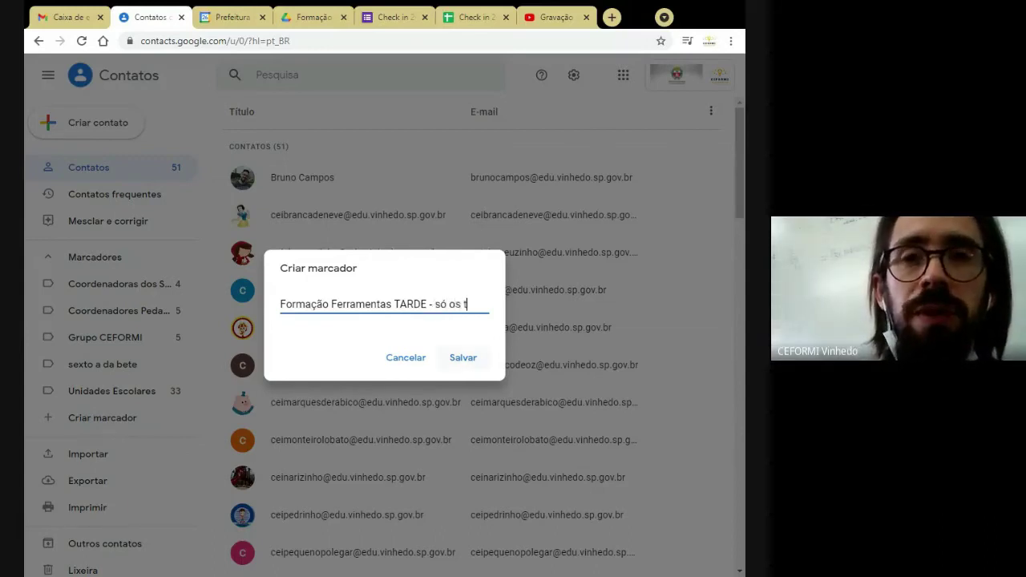
type("op")
left_click(456, 356)
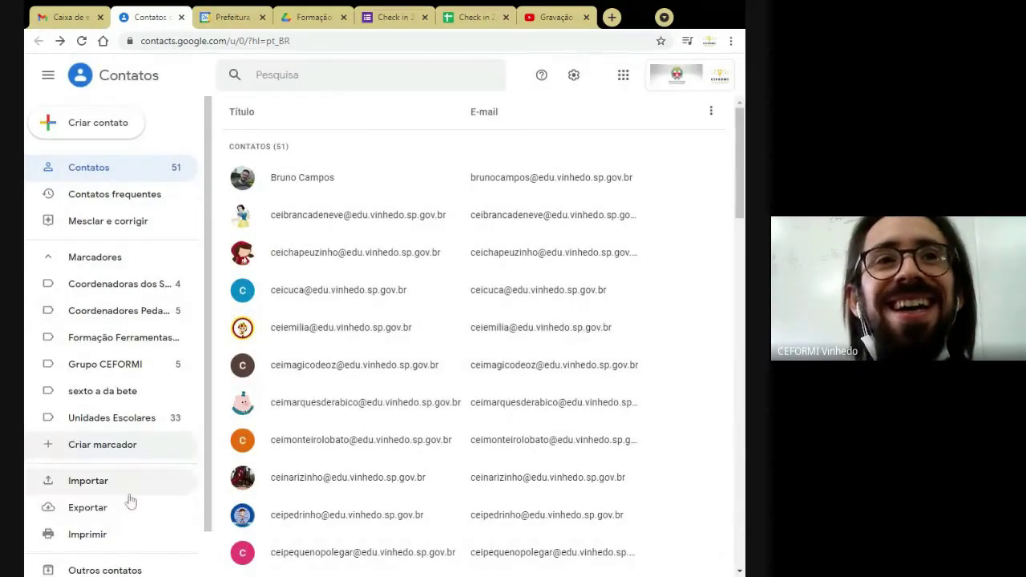
Step: Open the new Formação Ferramentas label and start creating multiple contacts in it
left_click(105, 337)
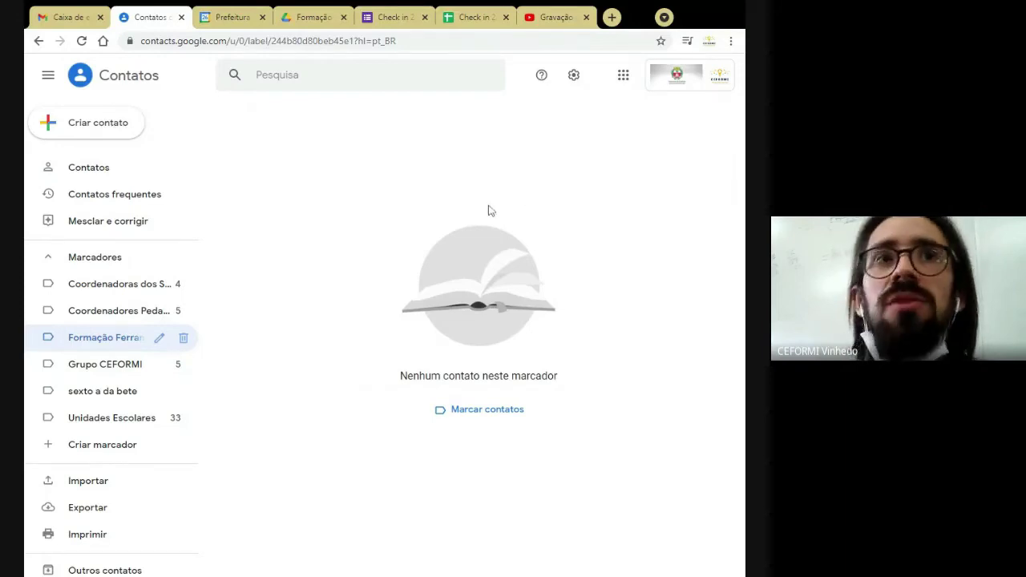
left_click(94, 128)
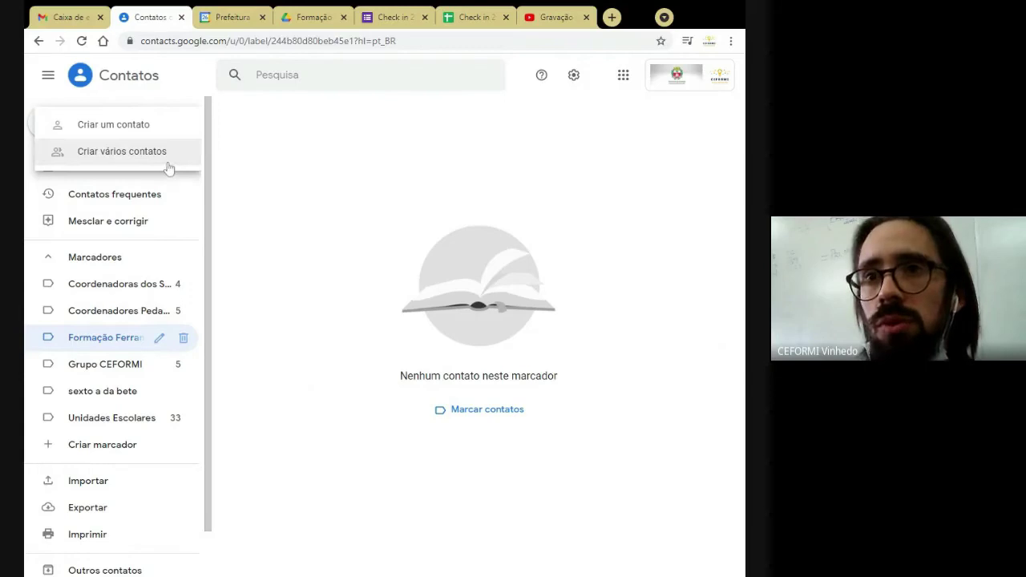
left_click(255, 128)
left_click(88, 128)
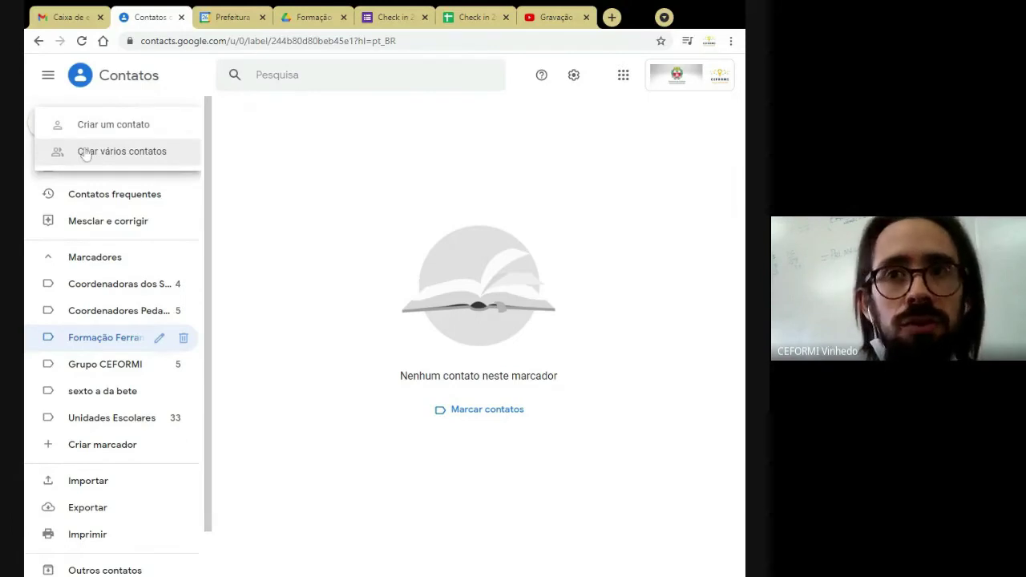
left_click(85, 152)
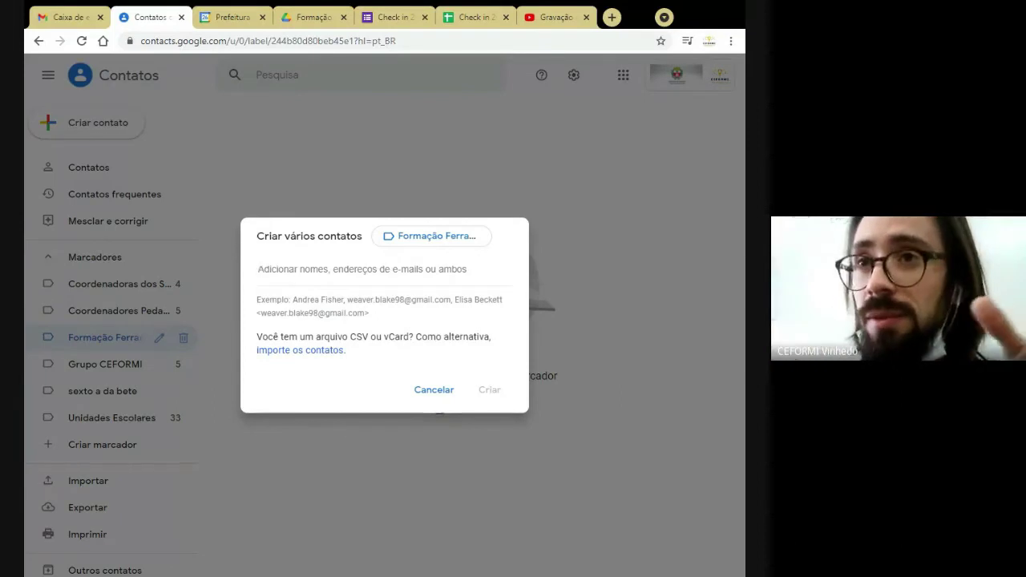
Step: Paste the copied respondent addresses into another new Gmail message, close the draft, and return to the multiple-contact creation in Google Contacts
left_click(68, 17)
left_click(463, 16)
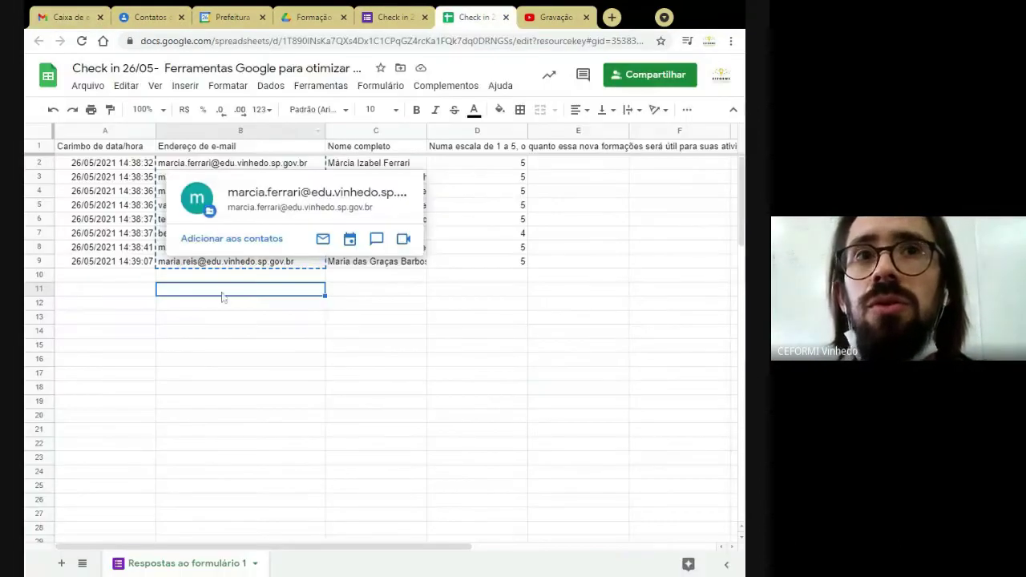
left_click(68, 17)
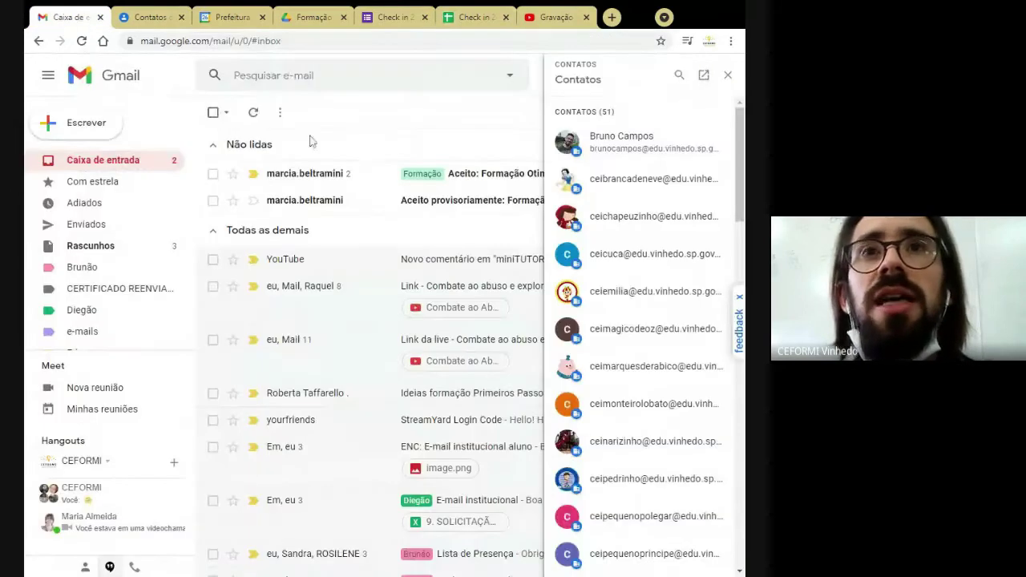
left_click(727, 74)
left_click(86, 122)
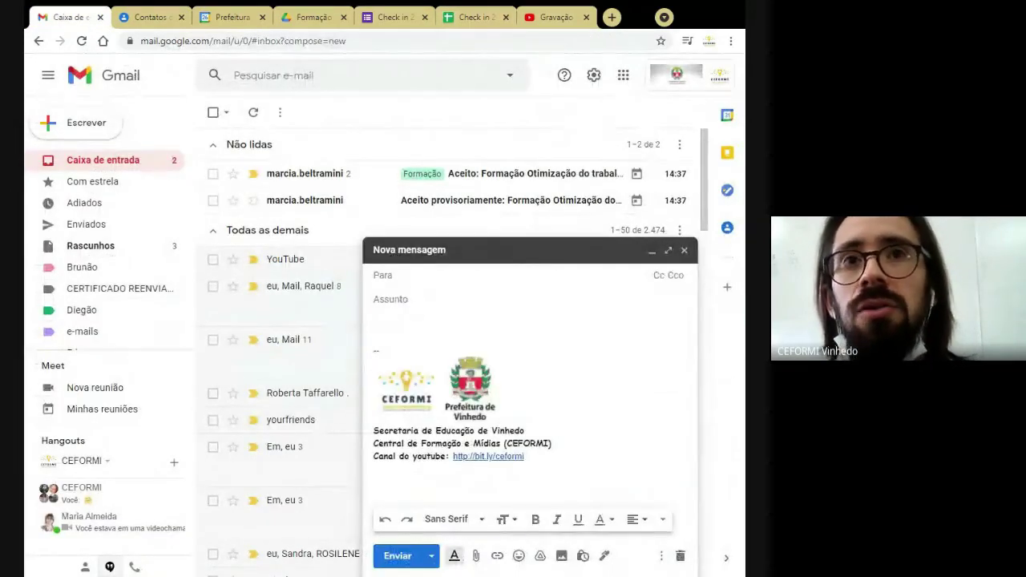
key("ctrl+v")
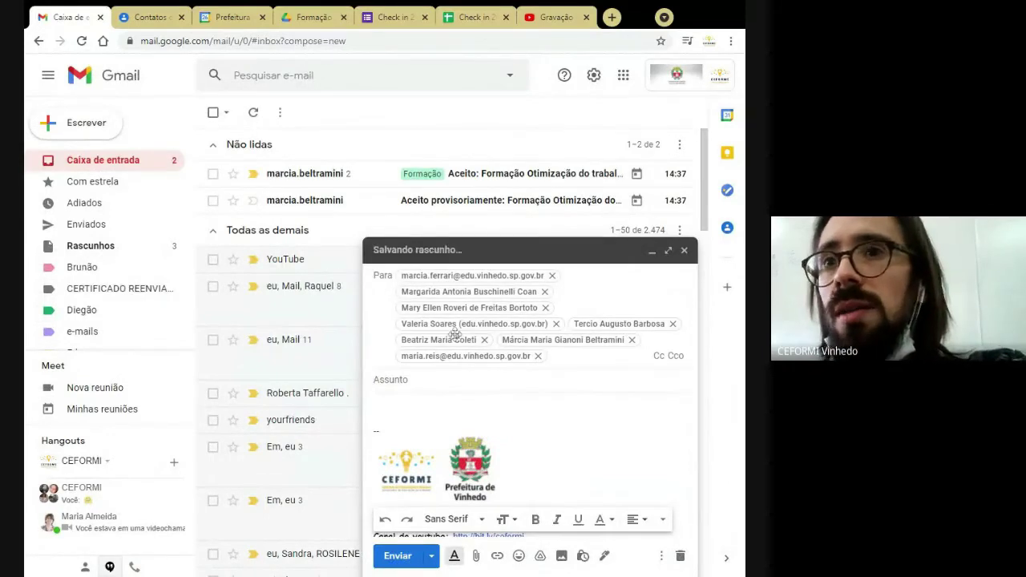
left_click(684, 251)
left_click(143, 20)
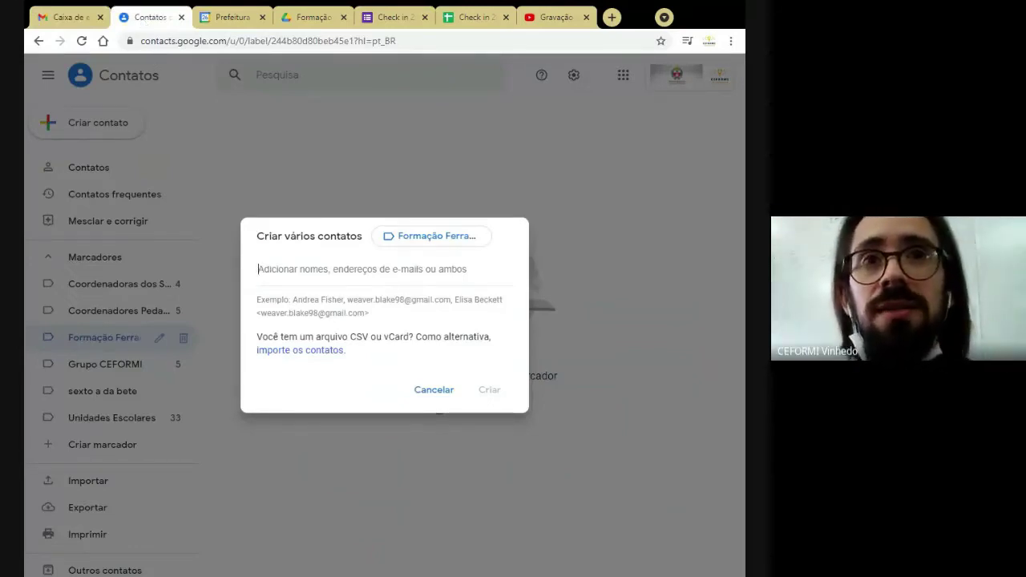
Step: Try to paste the copied respondent addresses into the multiple-contact form, and remove the resulting entry
key("ctrl+v")
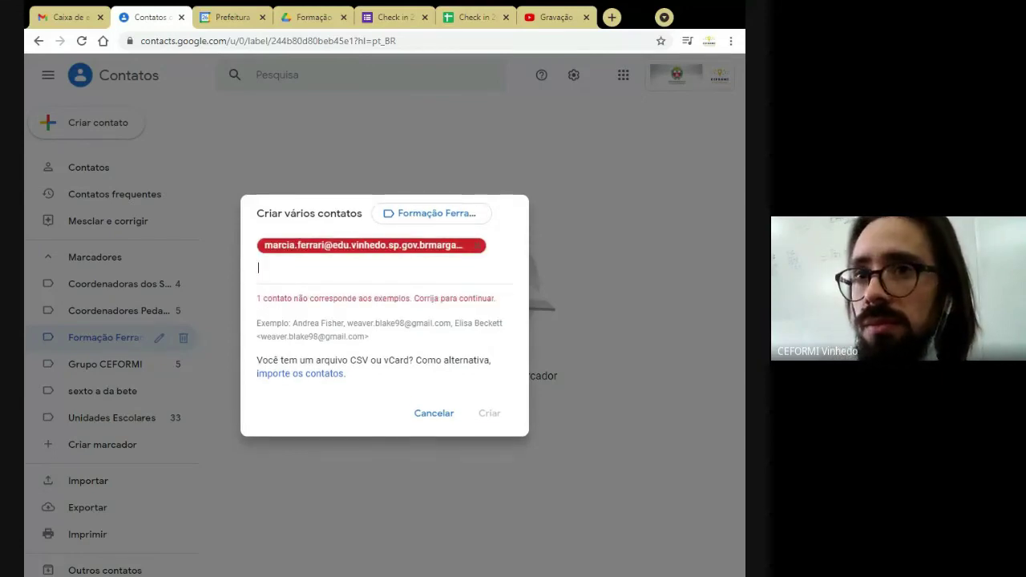
left_click(477, 246)
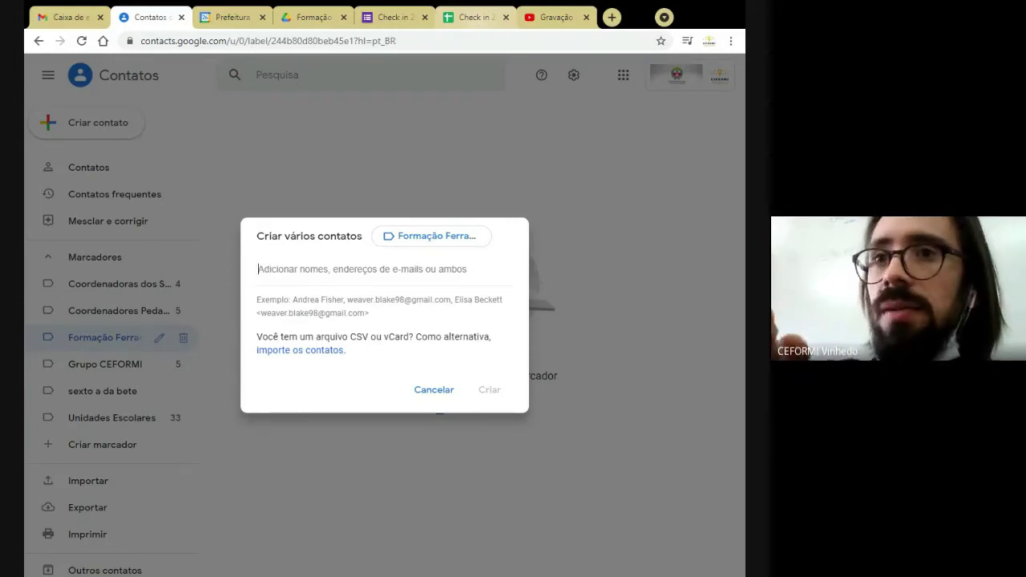
Step: Switch to the Check in 26/05 response spreadsheet in Google Sheets and insert one empty column to the right of the e-mail address column
left_click(465, 20)
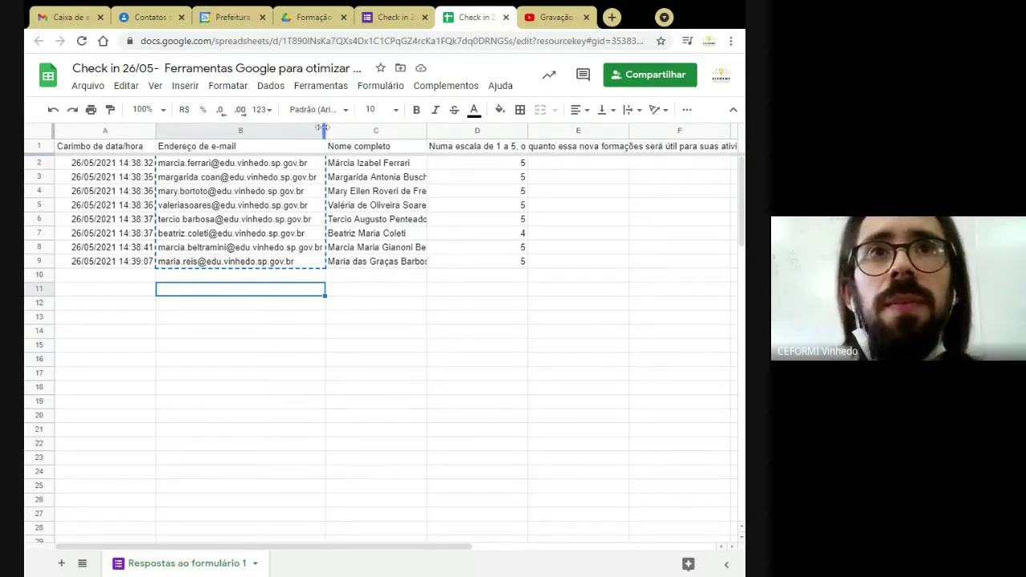
right_click(283, 133)
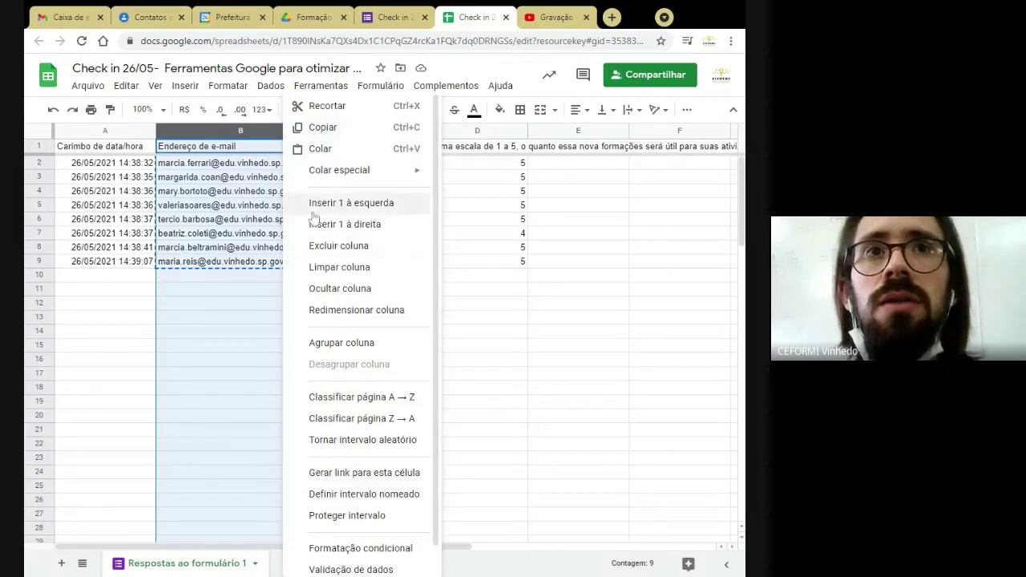
left_click(529, 345)
right_click(302, 131)
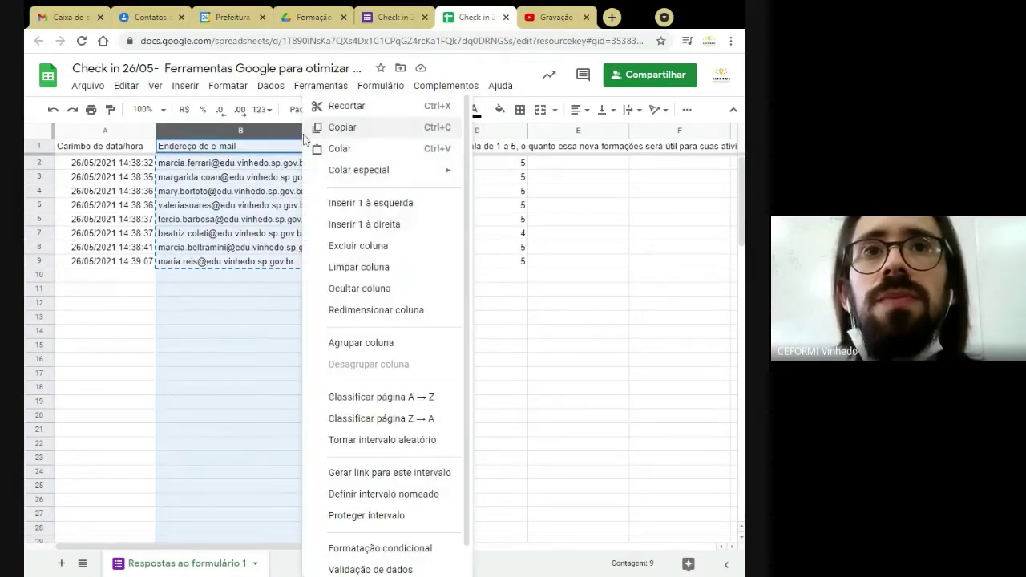
left_click(370, 228)
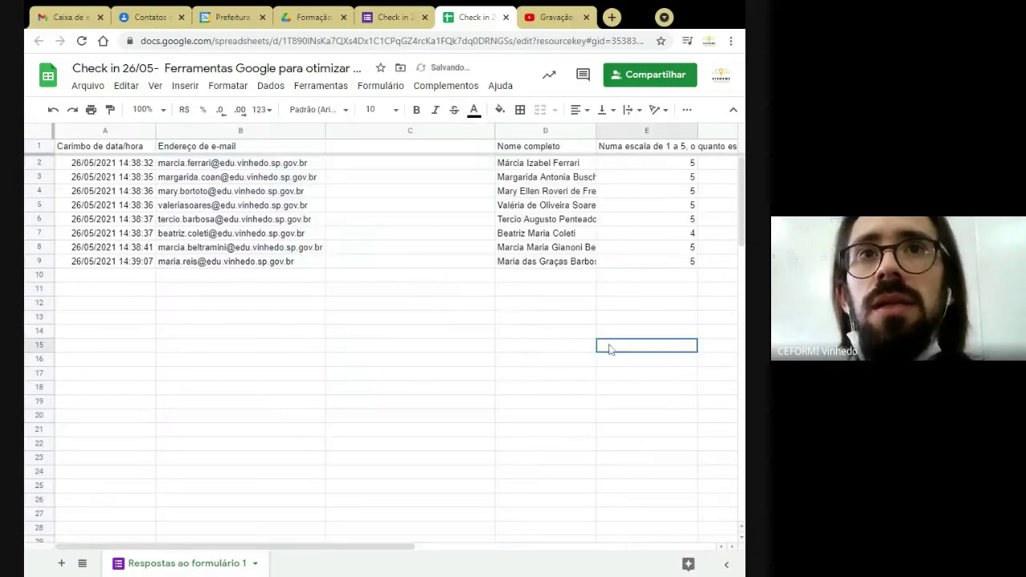
left_click_drag(607, 348, 545, 346)
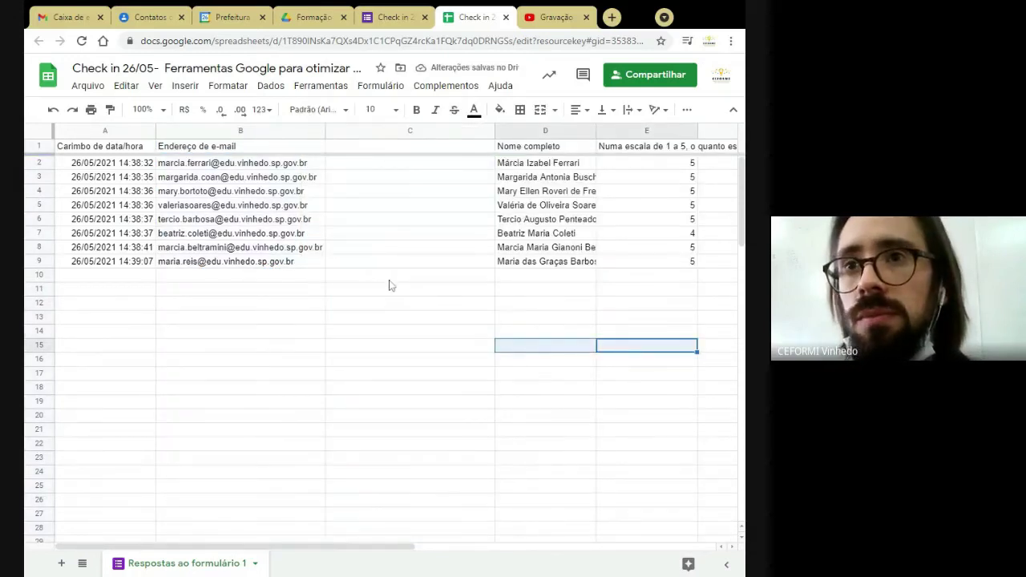
Step: Paste the copied respondent e-mail addresses into column B starting at cell B13, below the form responses
left_click(203, 318)
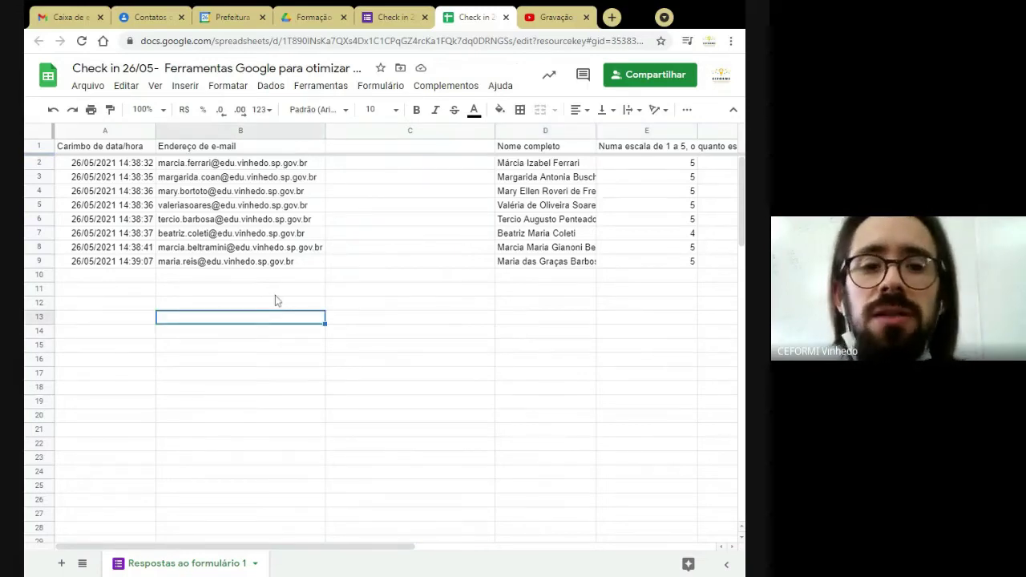
key("ctrl+v")
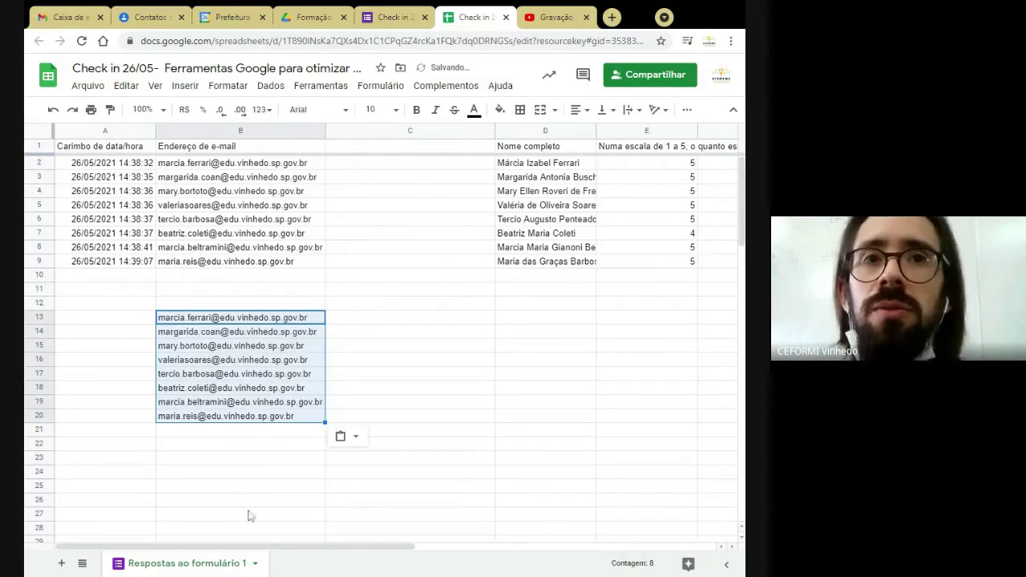
left_click(248, 472)
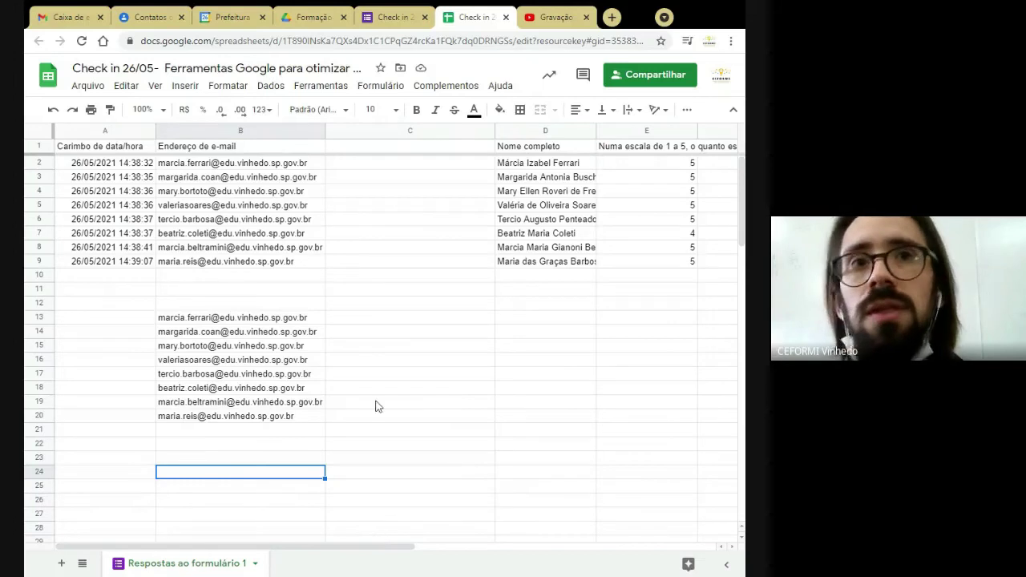
Step: Enter a comma in C13 beside the first pasted address and set the sheet zoom to 150%
left_click(339, 323)
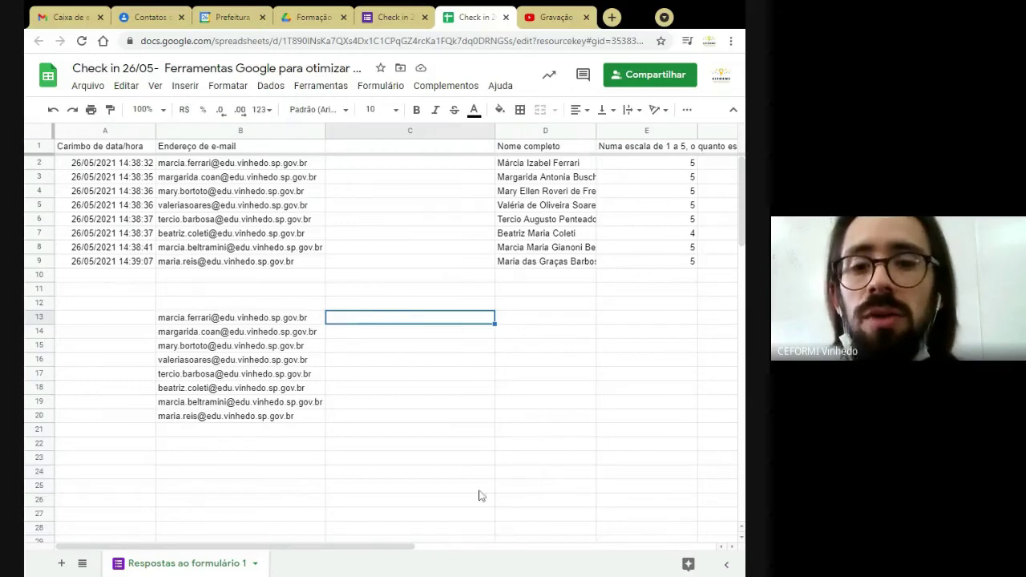
left_click(271, 473)
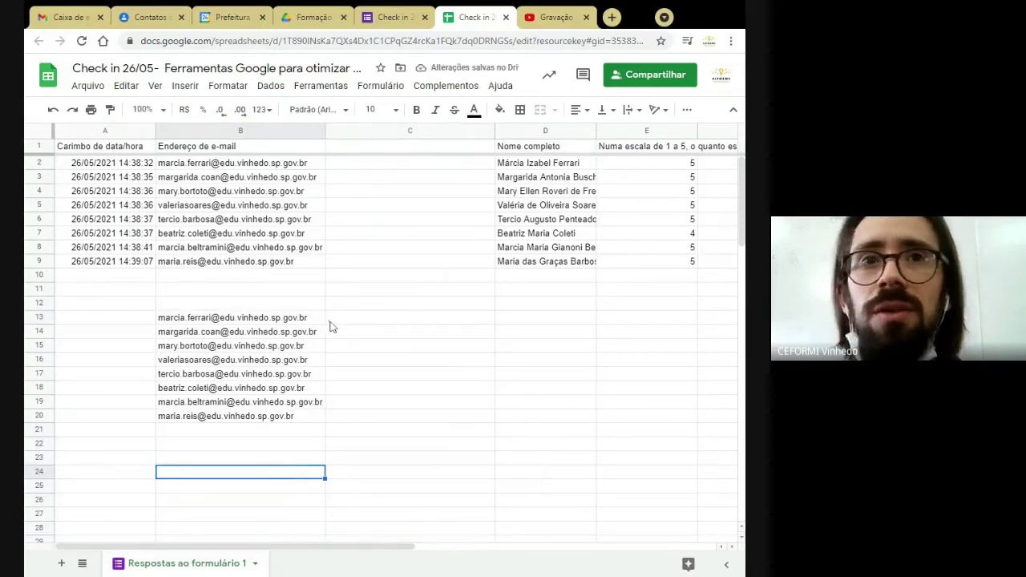
left_click(144, 109)
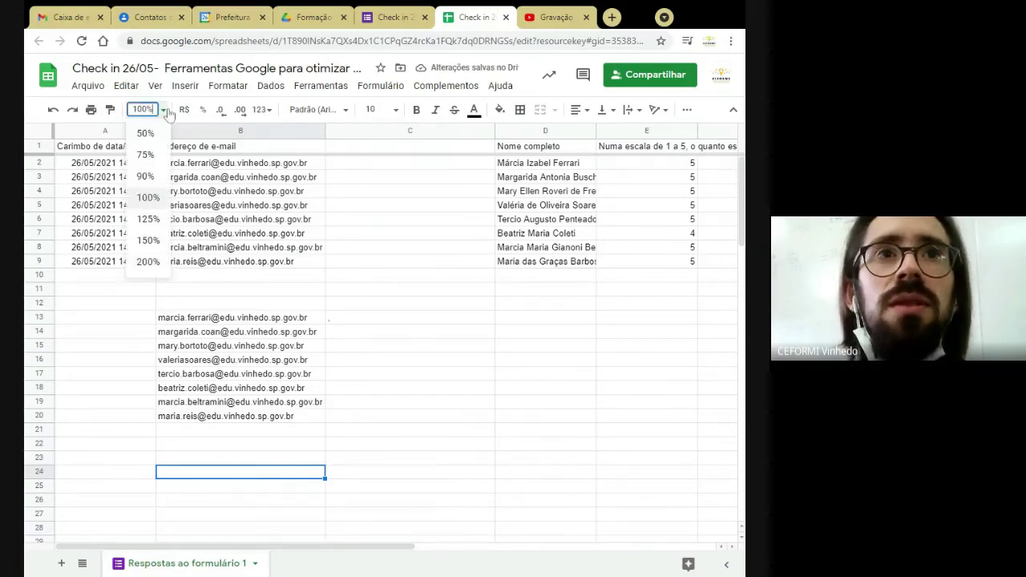
left_click(148, 239)
scroll(527, 436, "down", 2)
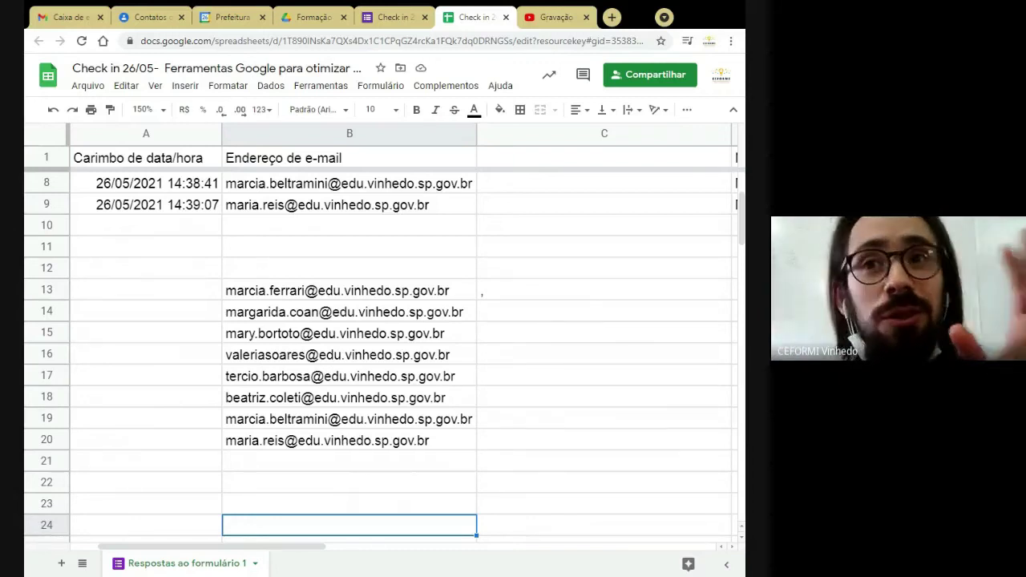
Step: Copy the comma from C13 into cells C14 to C20, beside the remaining pasted addresses
left_click(497, 293)
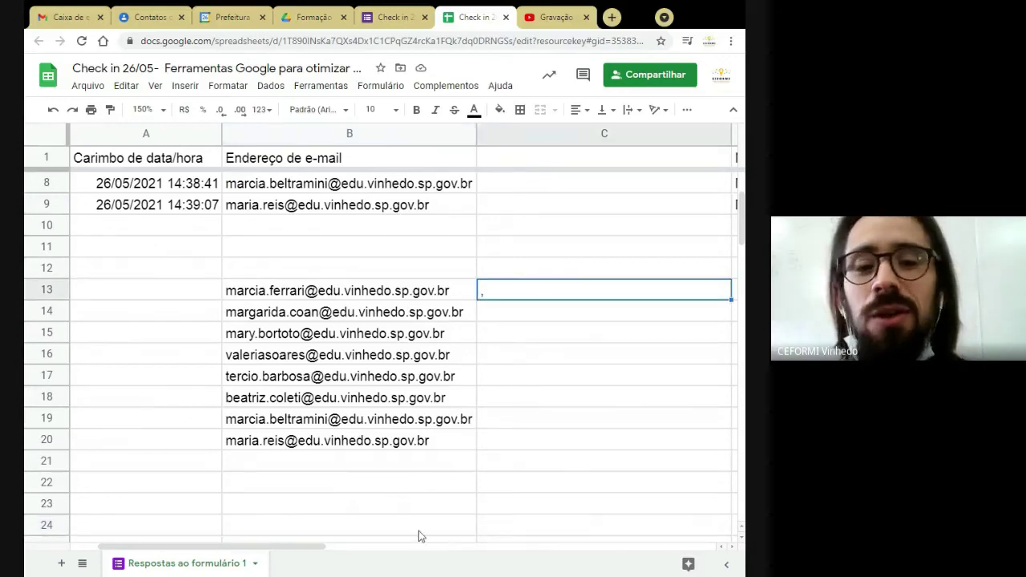
key("ctrl+c")
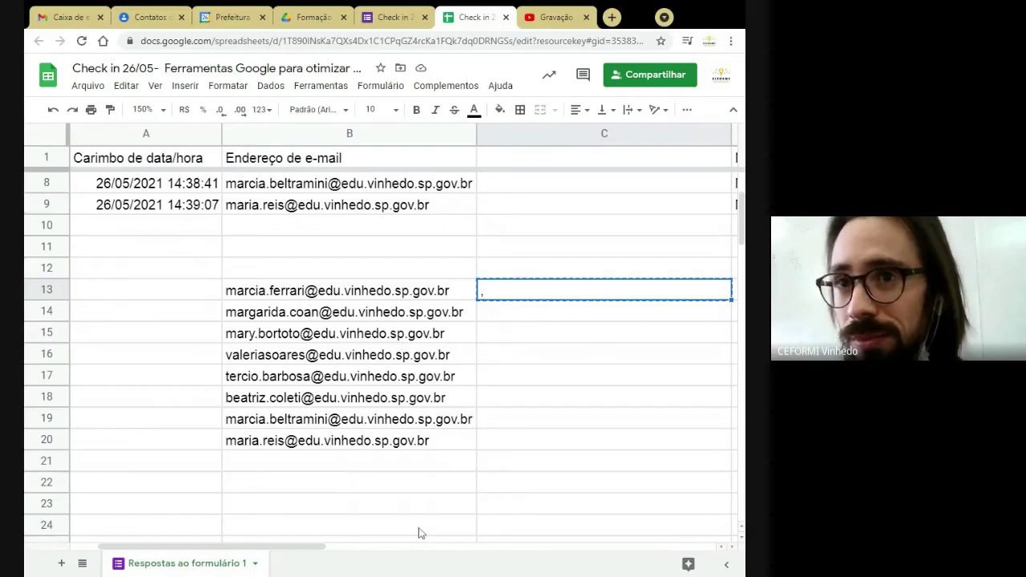
left_click_drag(504, 317, 516, 437)
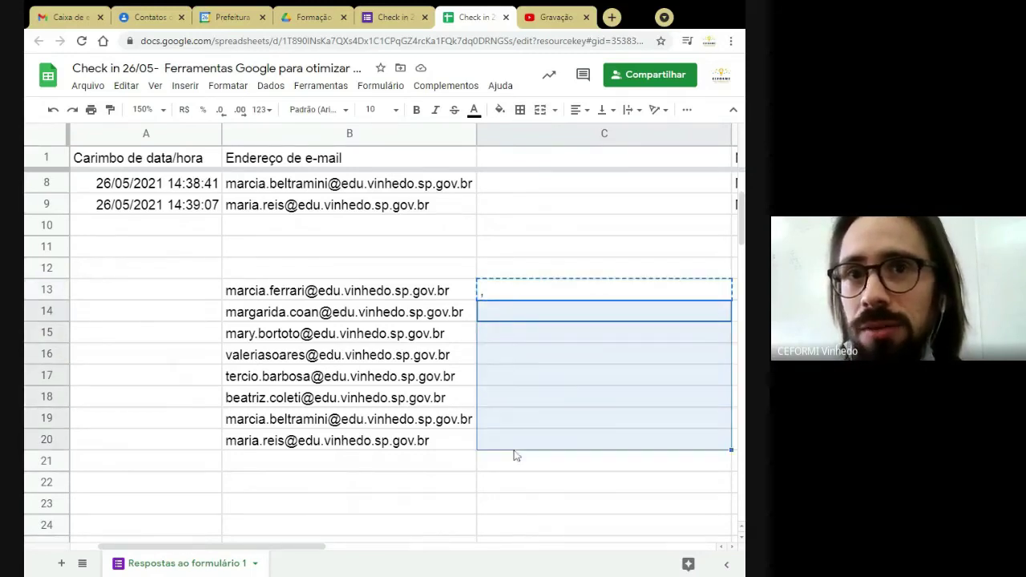
key("ctrl+v")
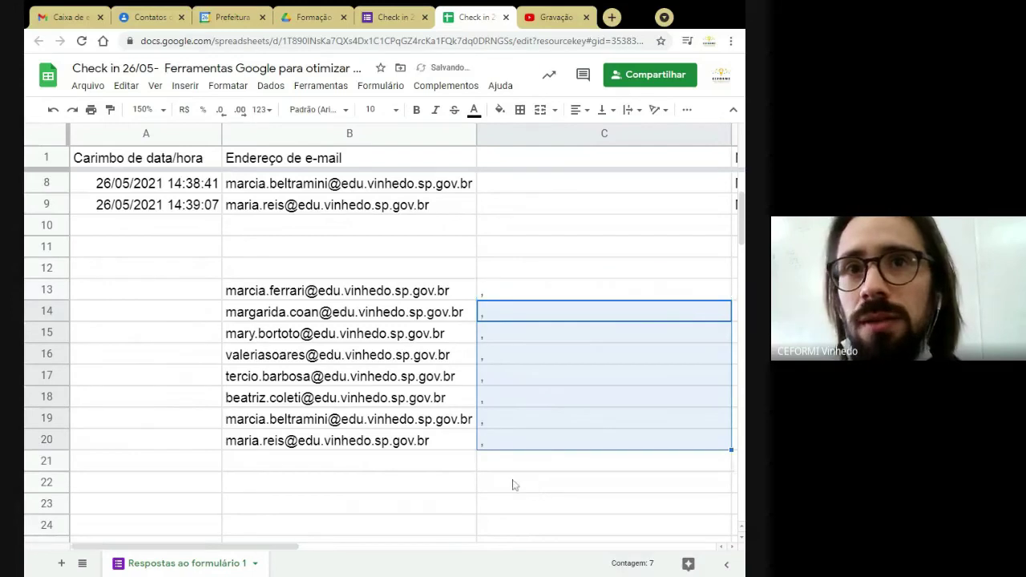
left_click(437, 464)
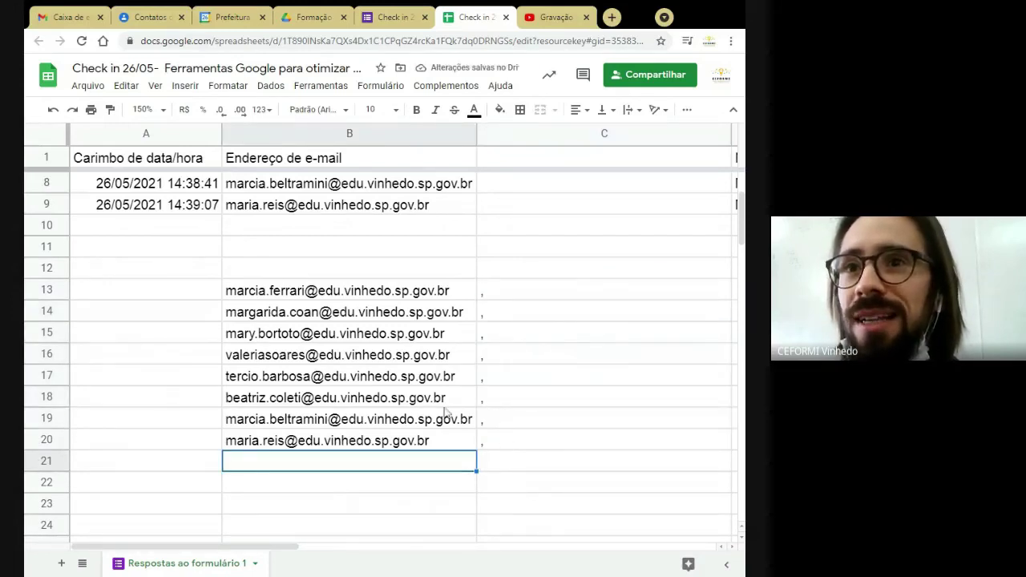
Step: Clear all the commas from cells C13 to C20
mouse_move(407, 323)
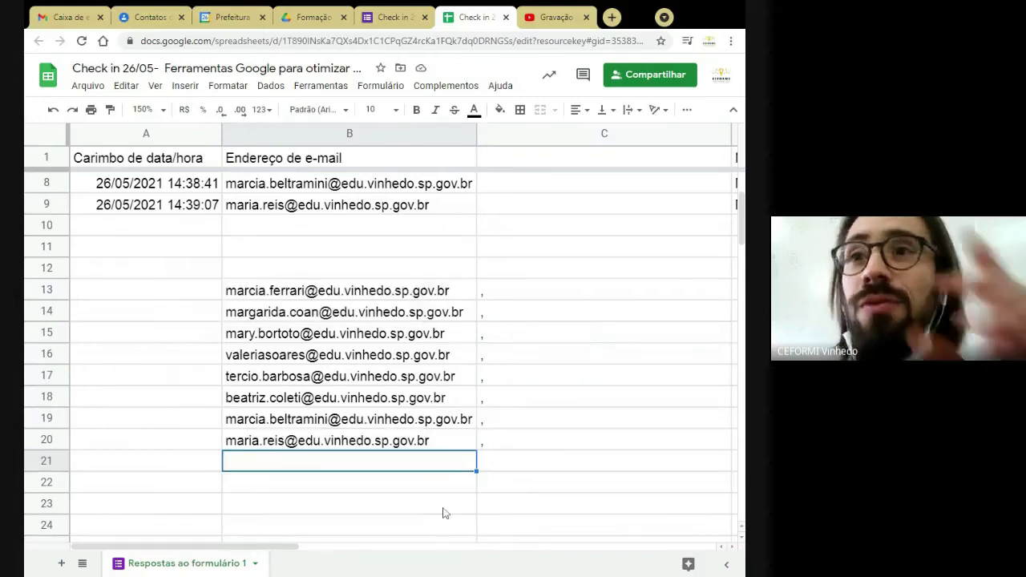
left_click(496, 448)
left_click_drag(497, 447, 500, 297)
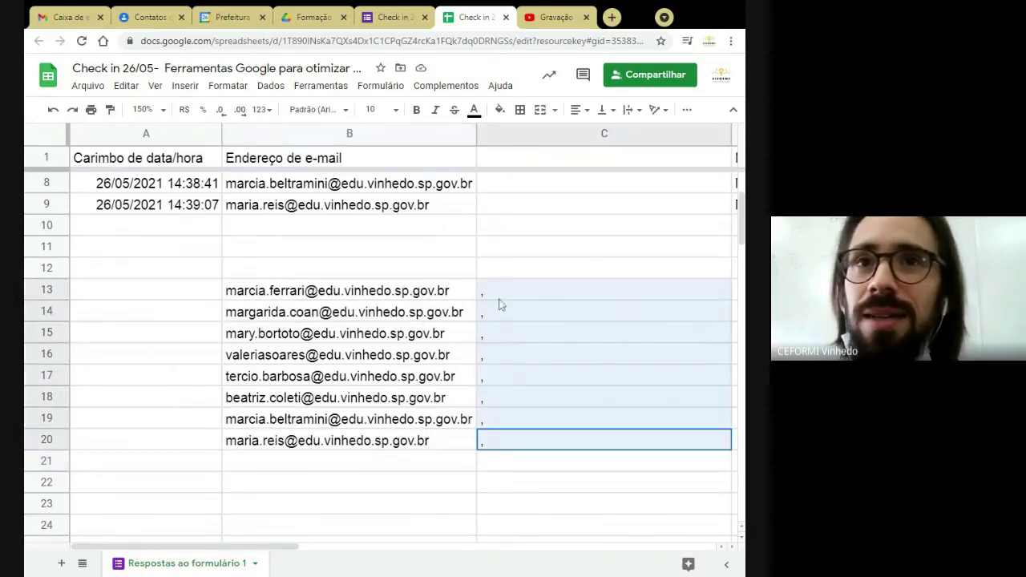
key("Delete")
left_click(429, 489)
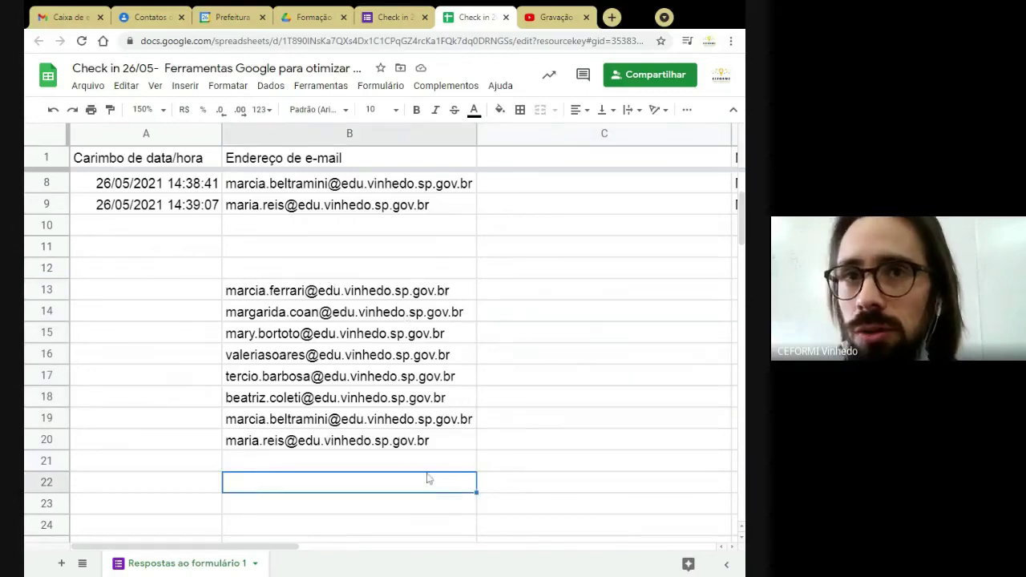
Step: Enter a comma in C13 and copy it into C14:C20 so every pasted address has a separator
left_click(515, 294)
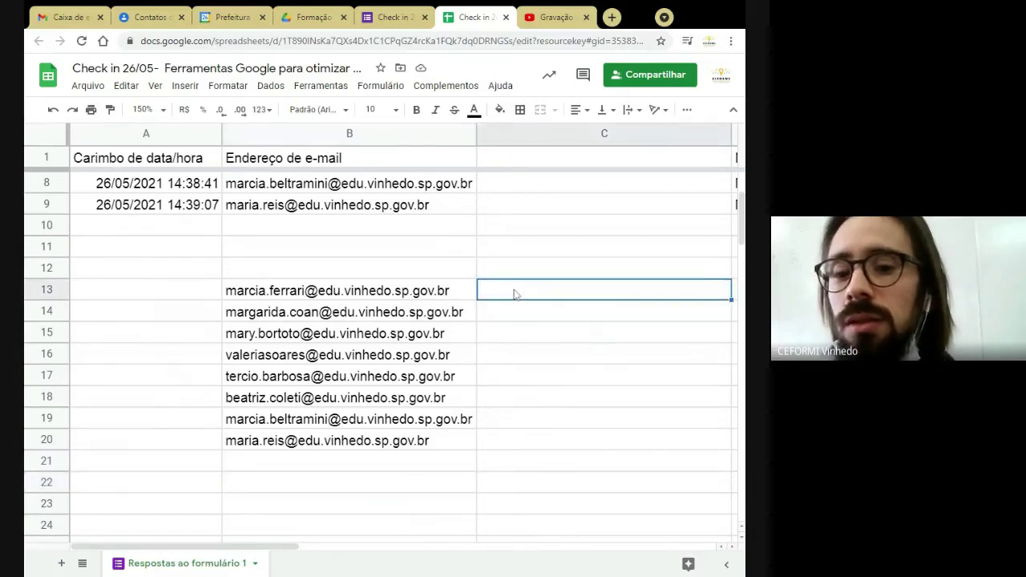
left_click(394, 463)
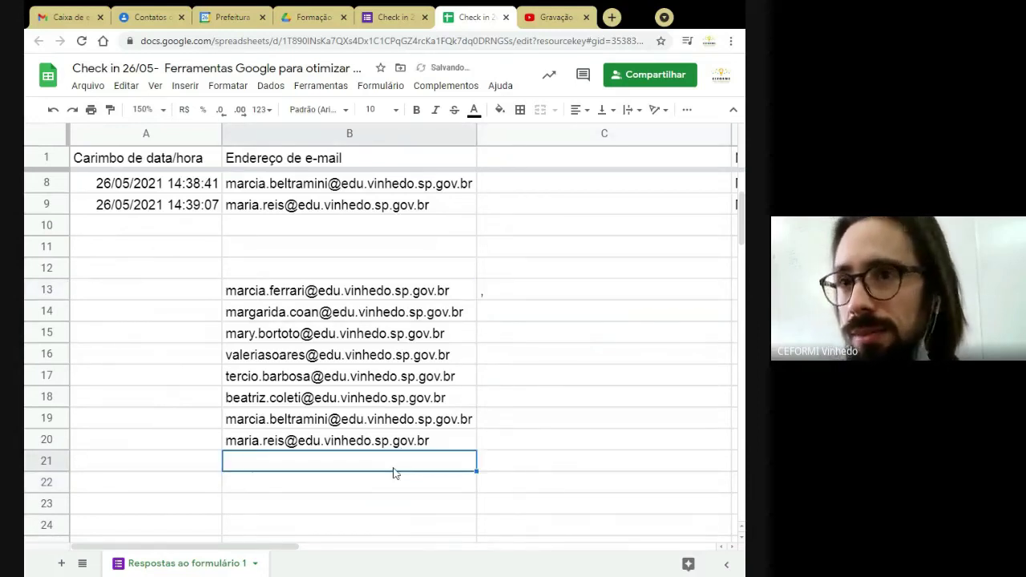
left_click(503, 295)
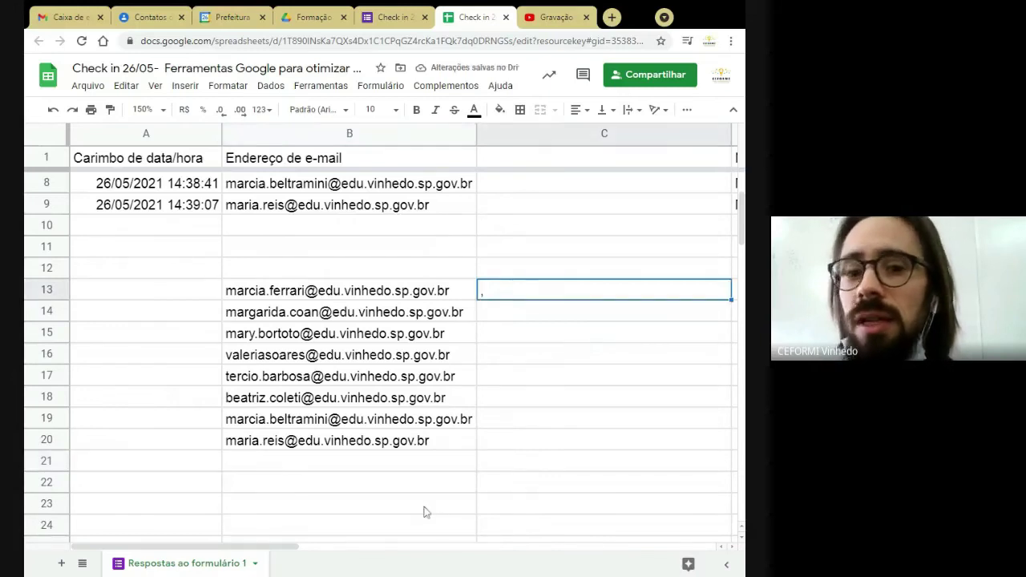
key("ctrl+c")
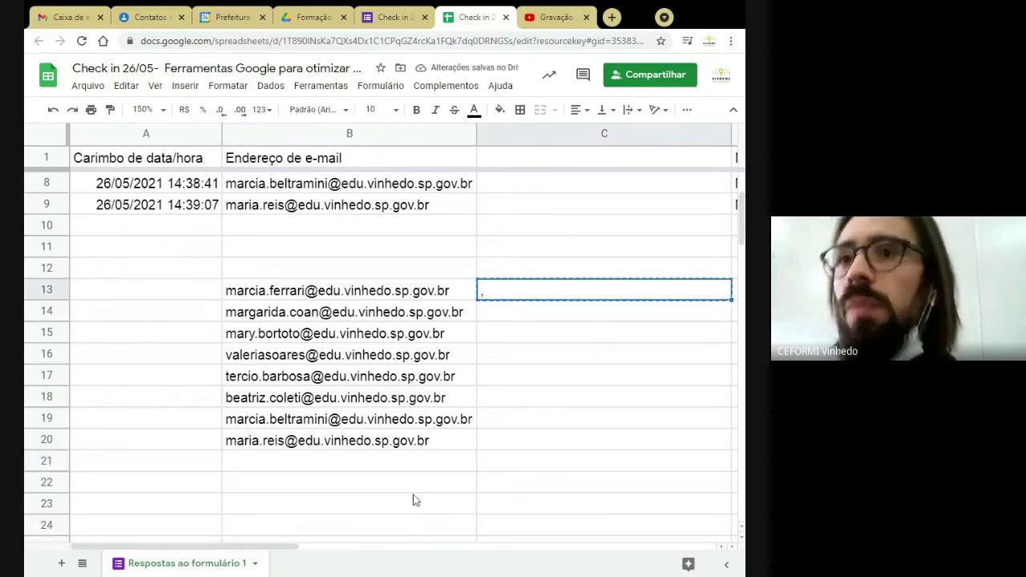
left_click(493, 317)
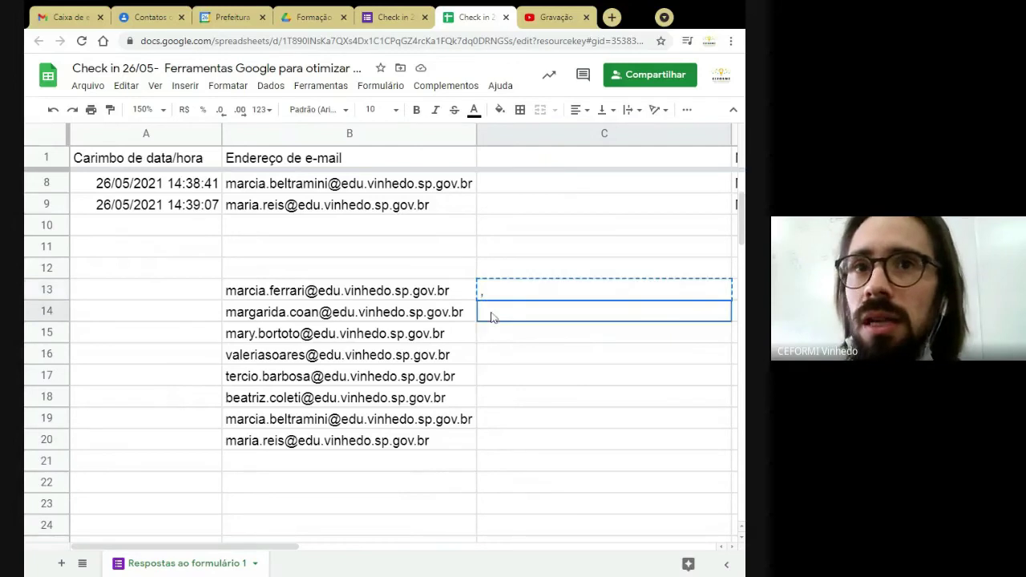
left_click_drag(493, 317, 535, 449)
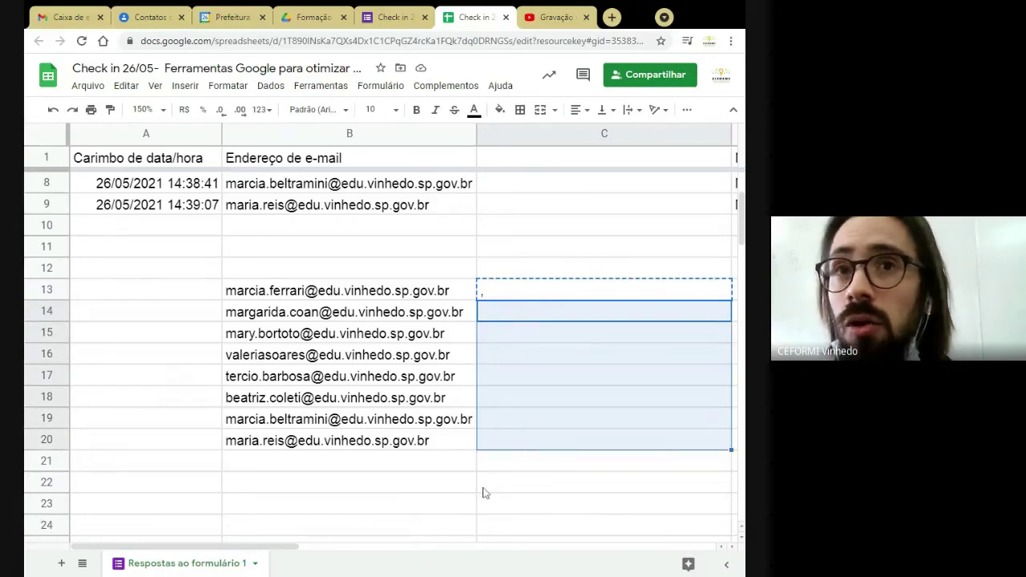
key("ctrl+v")
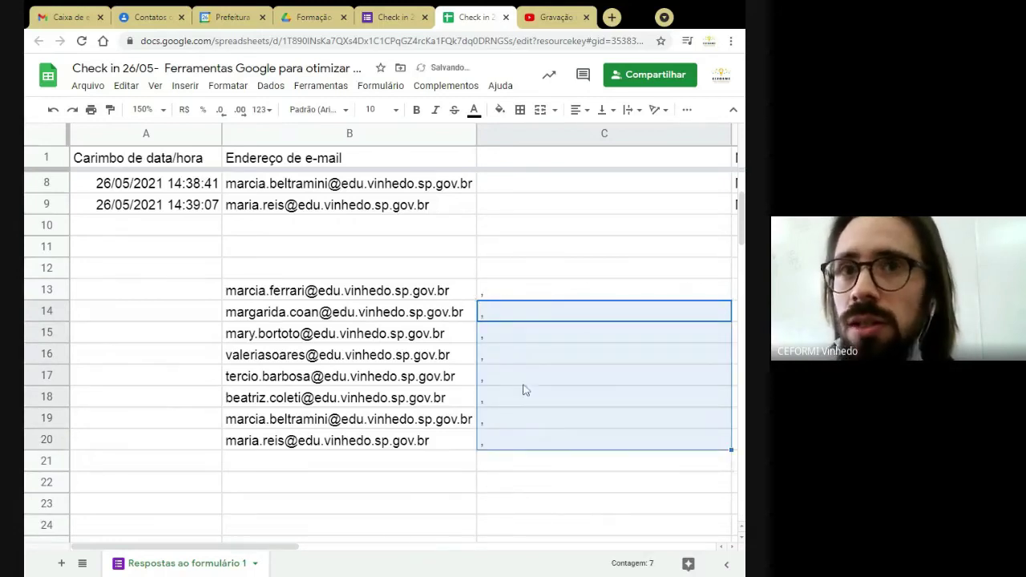
left_click(412, 484)
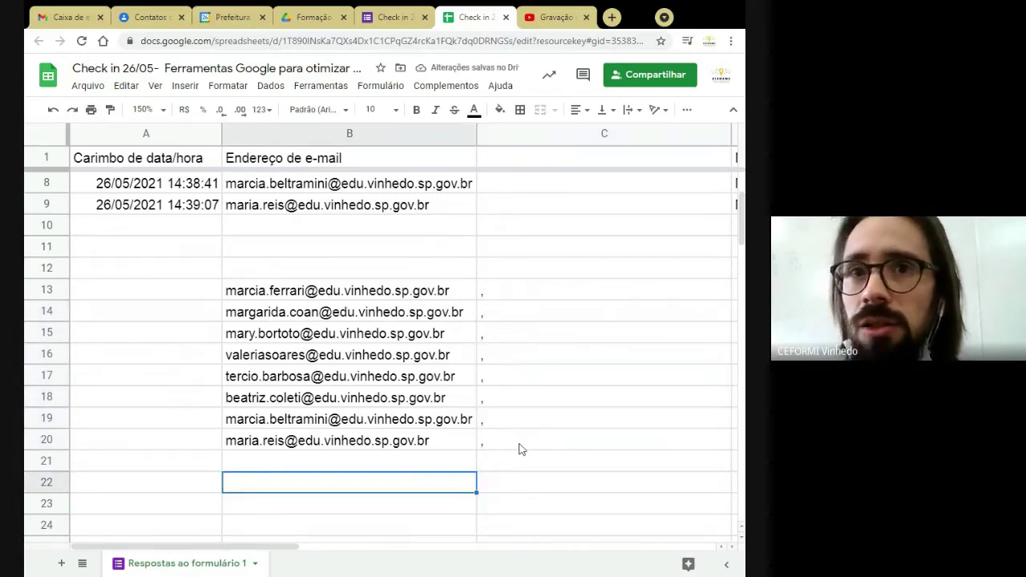
Step: Copy the addresses and commas in B13:C20 and paste them into the multiple-contact form of the Formação Ferramentas label in Google Contacts
left_click_drag(519, 449, 388, 299)
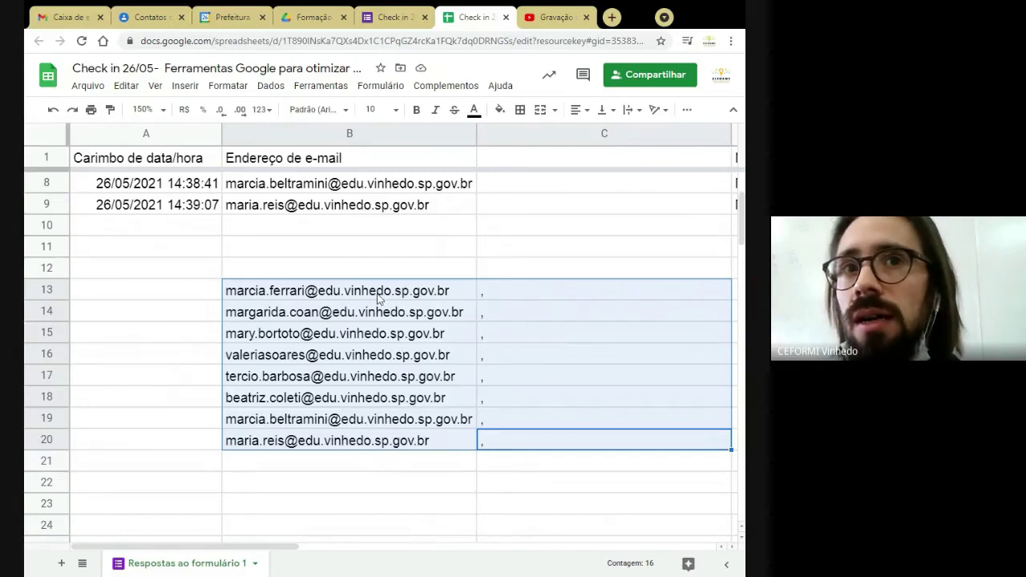
mouse_move(374, 298)
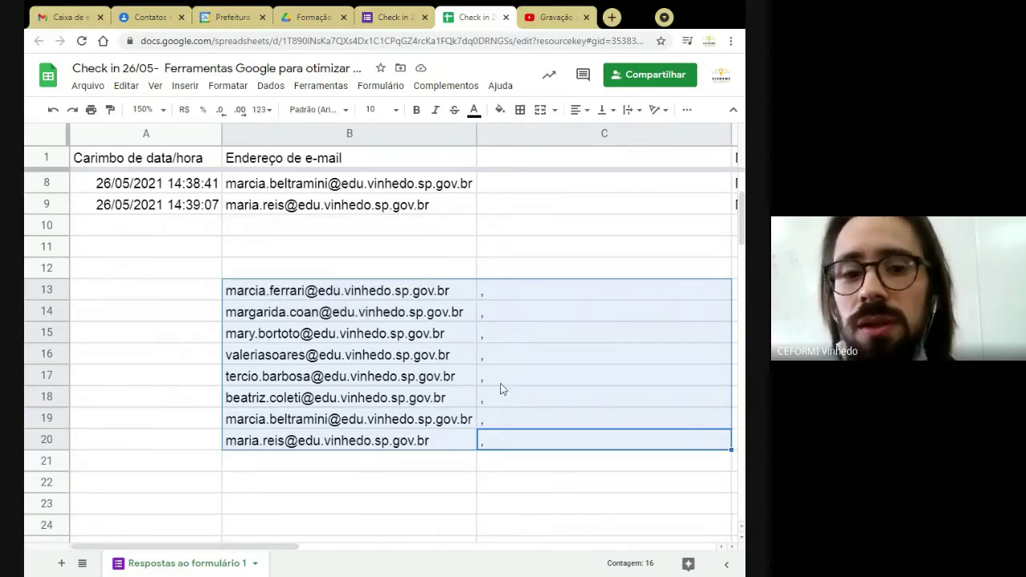
key("ctrl+c")
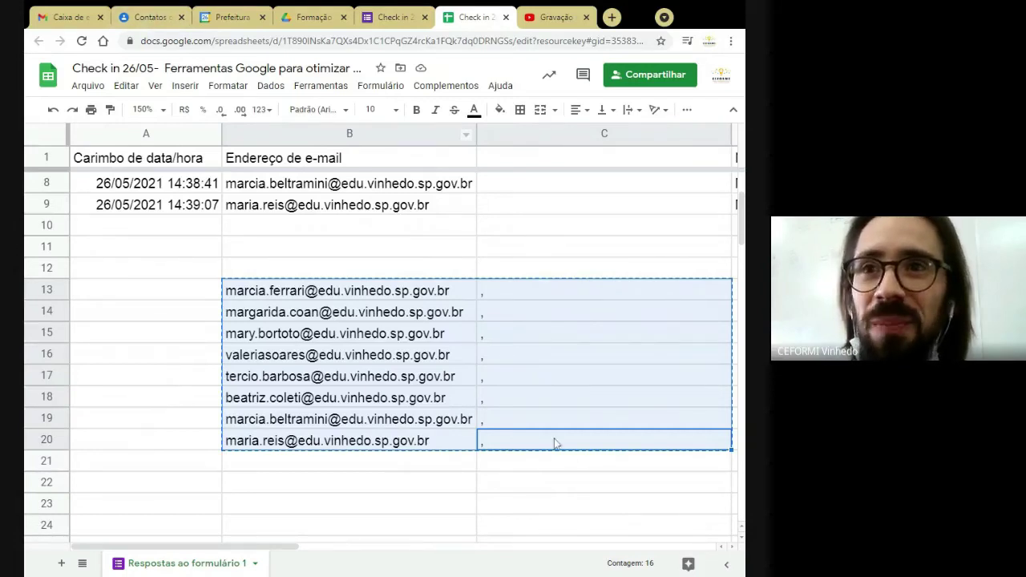
left_click(145, 17)
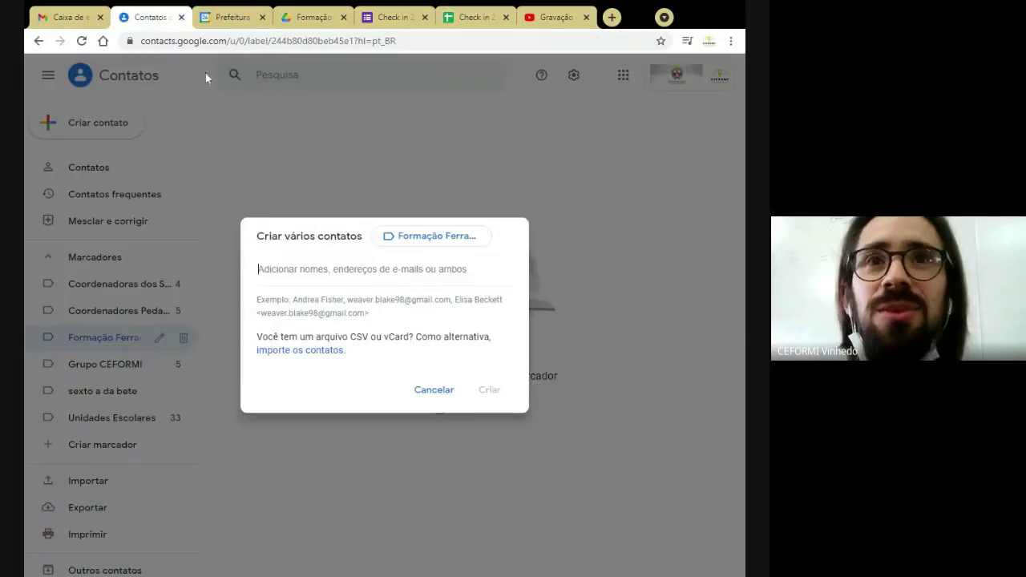
key("ctrl+v")
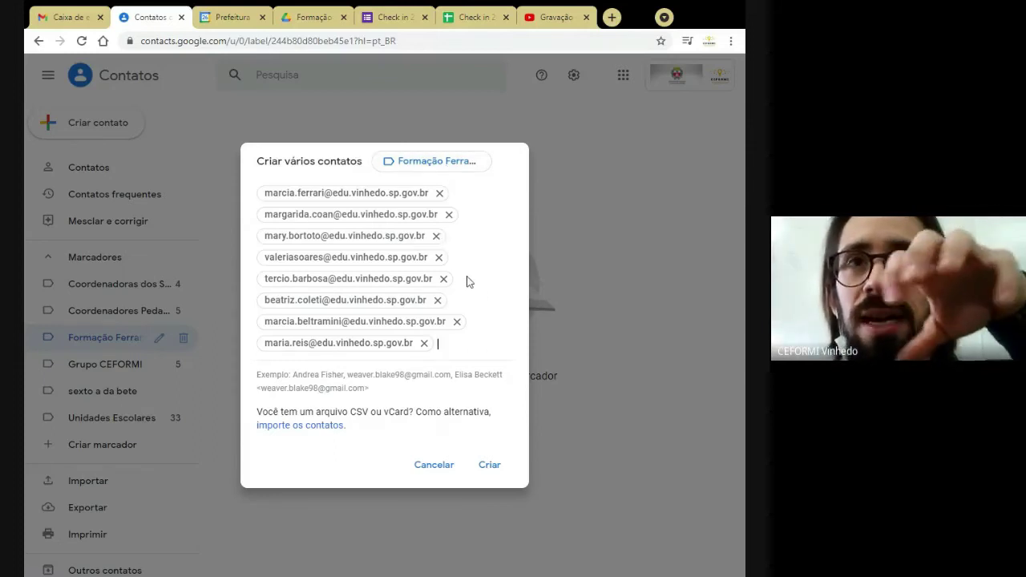
Step: Assign the Formação Ferramentas TARDE label to the pasted addresses and create them all as contacts
left_click(438, 163)
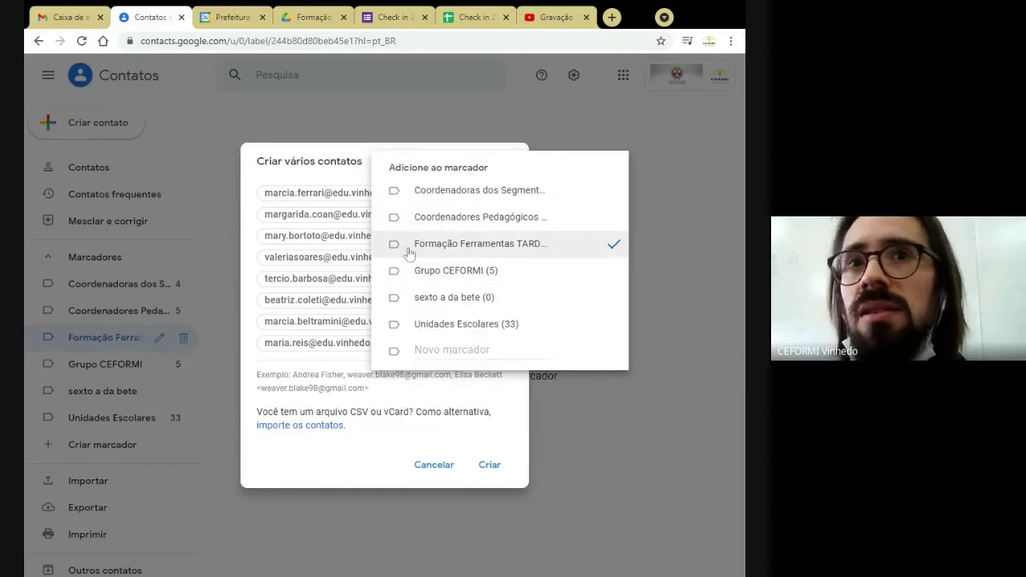
left_click(476, 252)
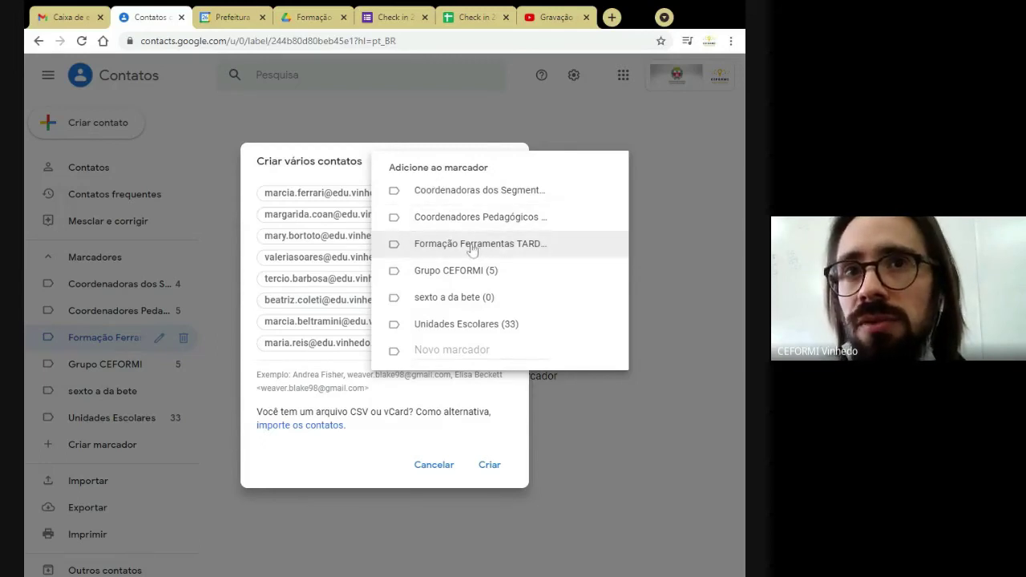
left_click(473, 251)
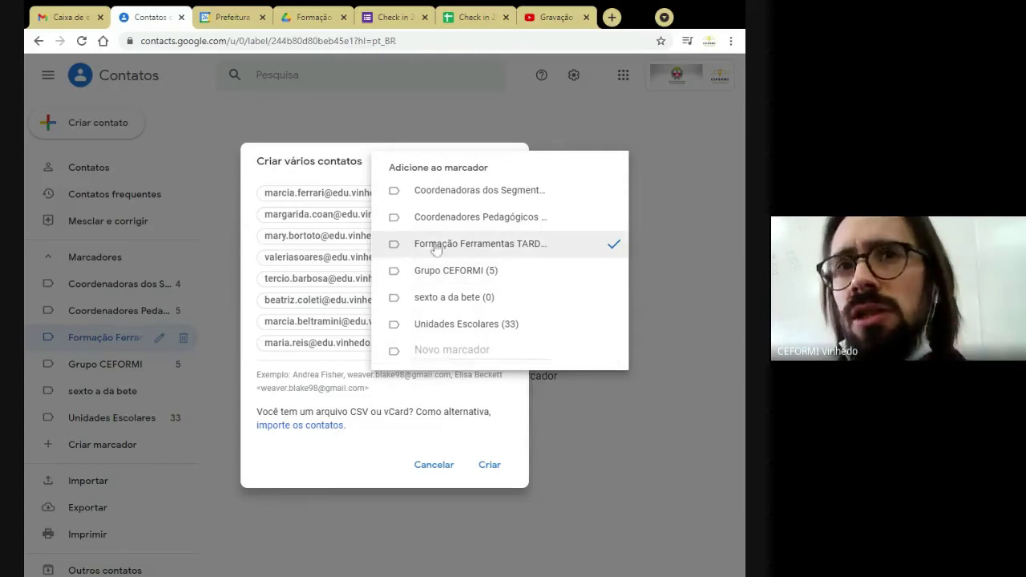
left_click(356, 463)
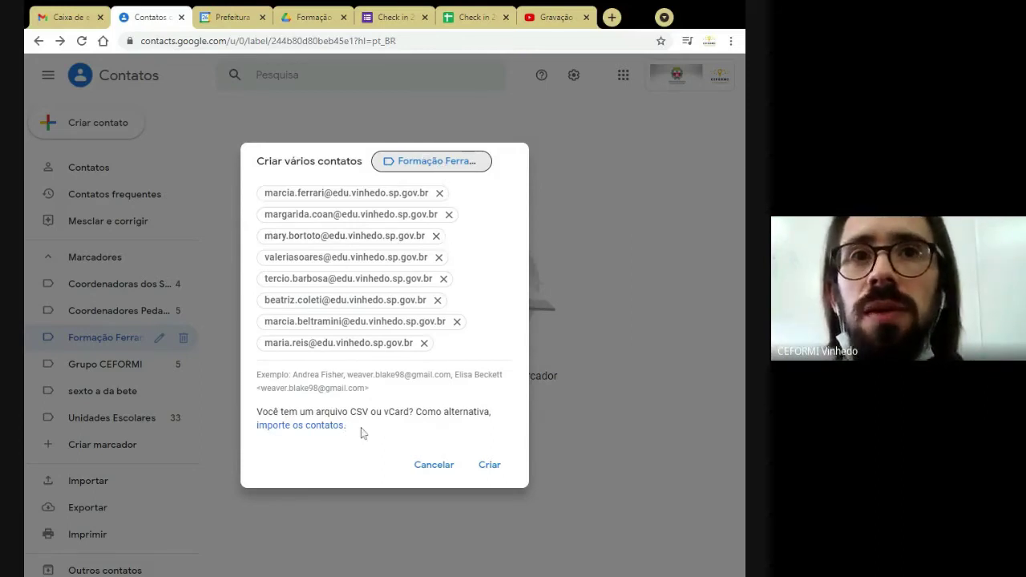
left_click(490, 467)
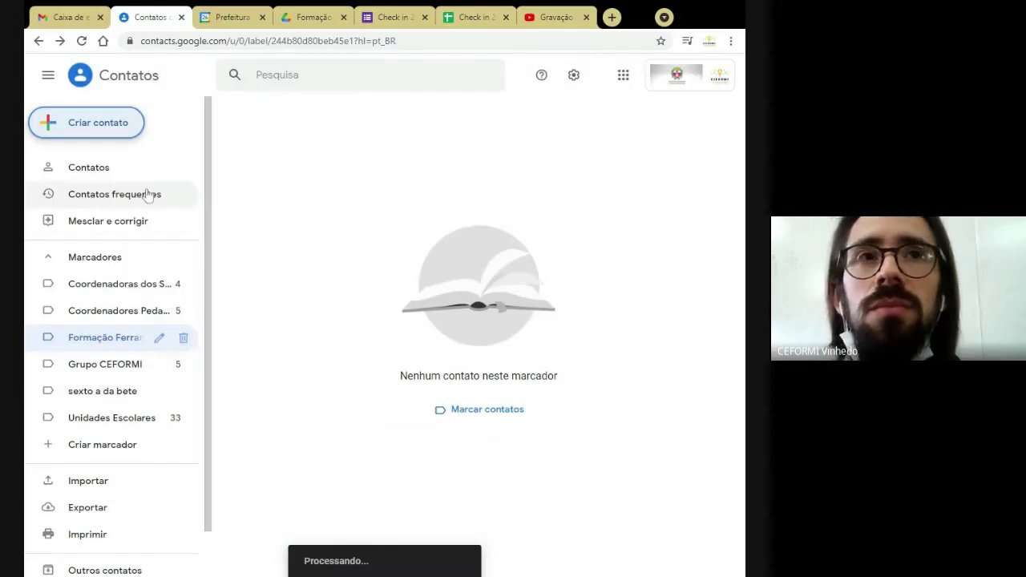
Step: View the full contact list, open the Formação Ferramentas label and select all of its contacts
left_click(90, 169)
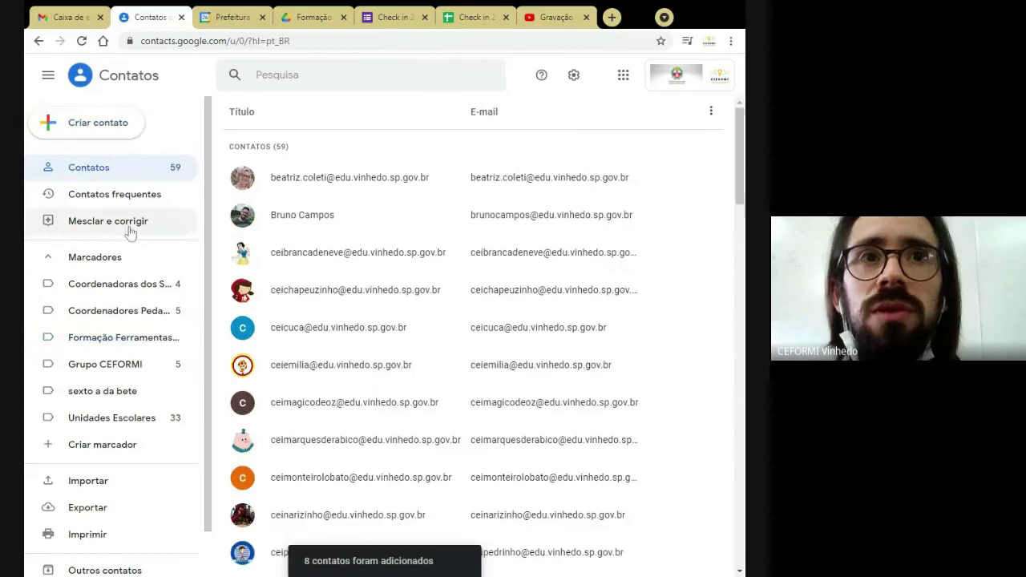
left_click(96, 340)
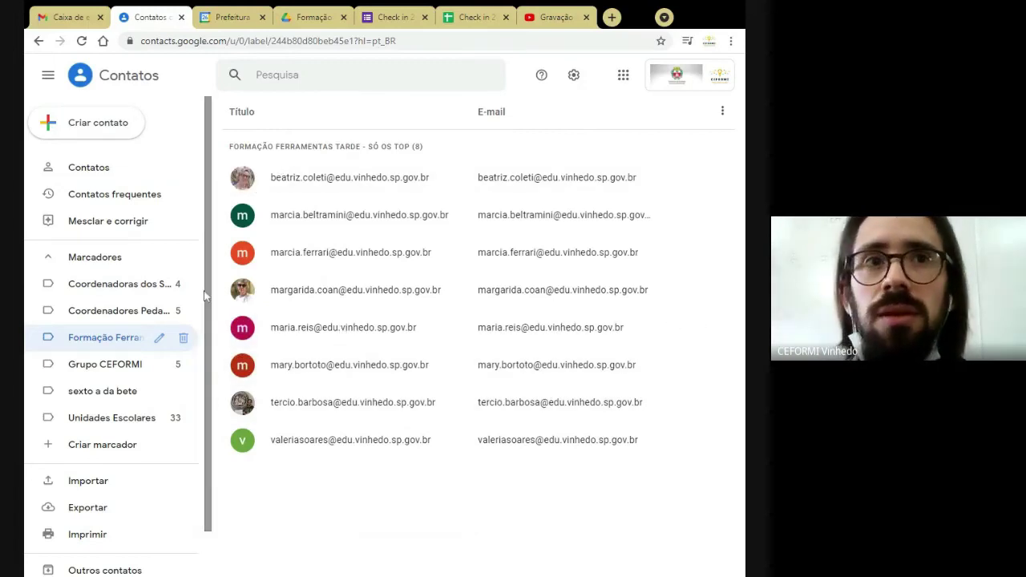
left_click(243, 216)
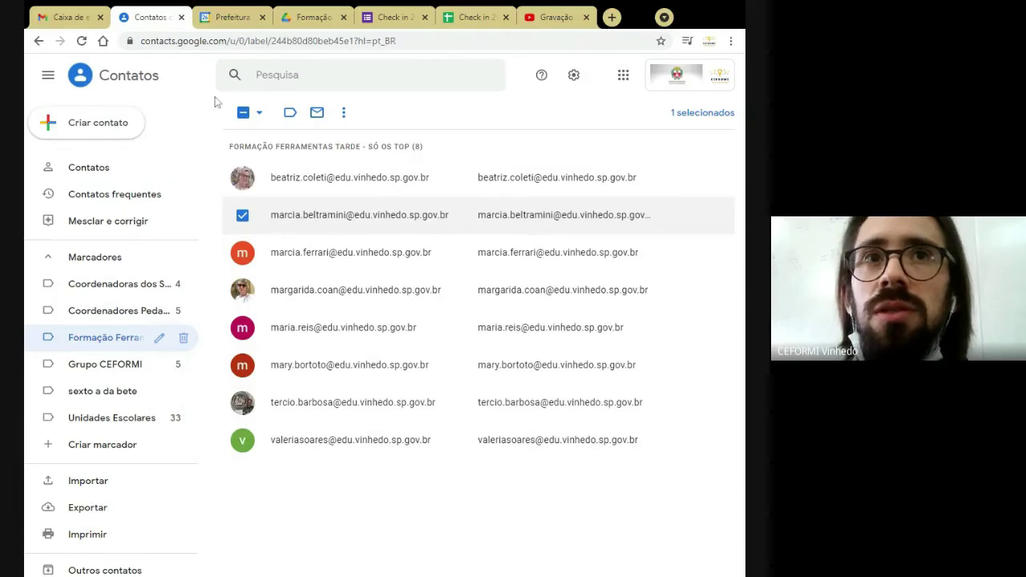
left_click(243, 113)
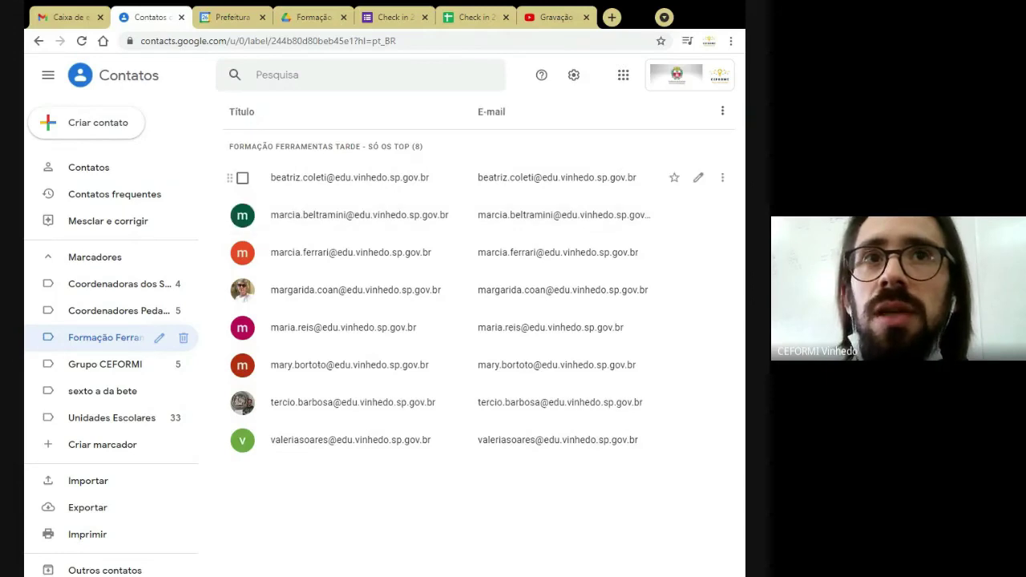
left_click(242, 178)
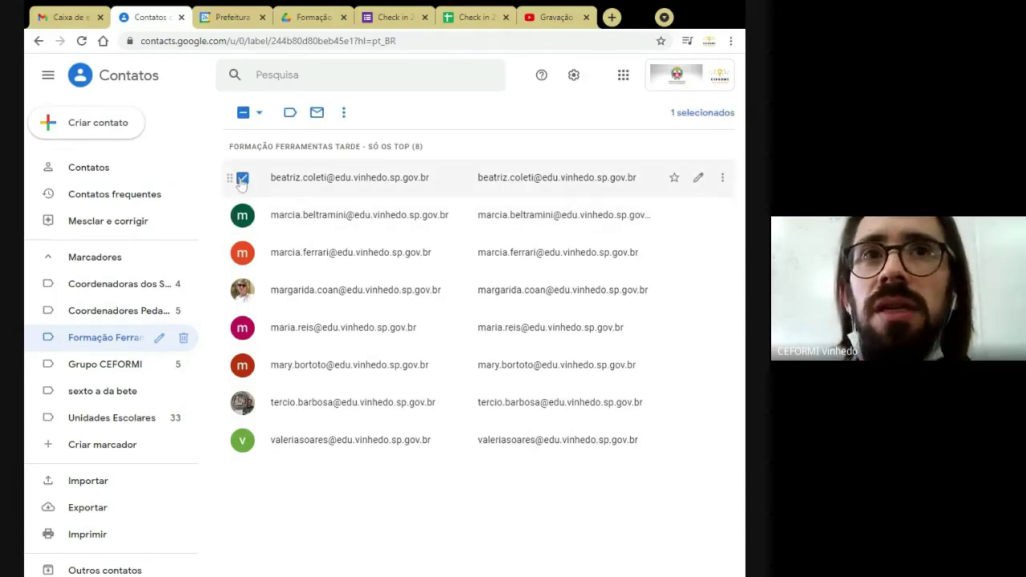
left_click(258, 112)
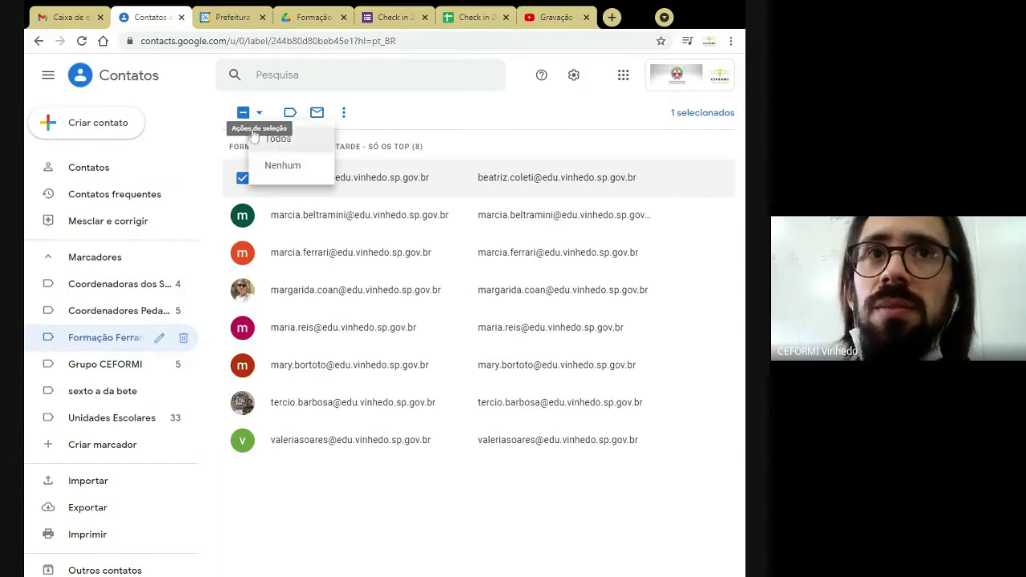
left_click(240, 171)
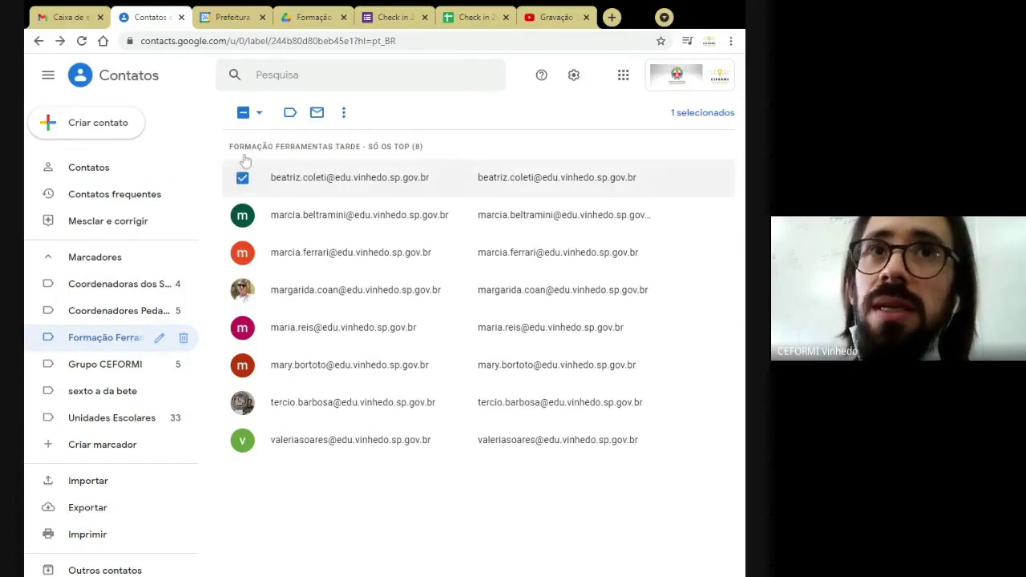
left_click(258, 115)
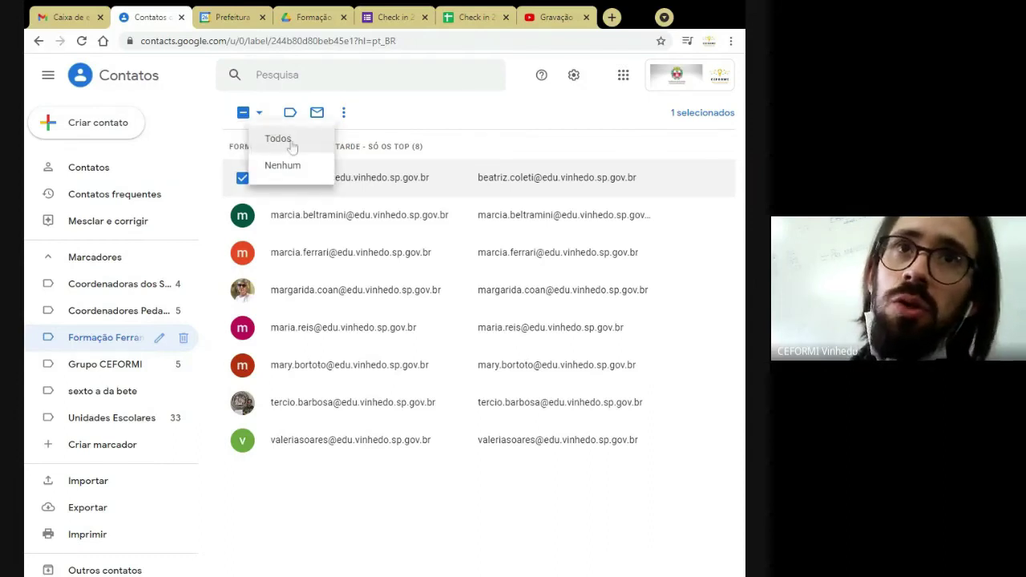
left_click(290, 141)
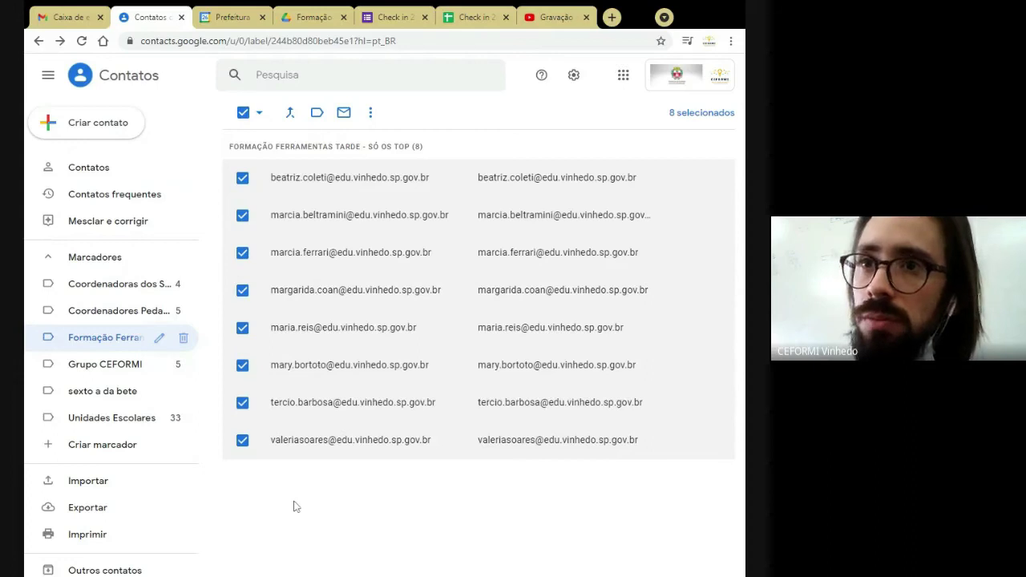
left_click(347, 115)
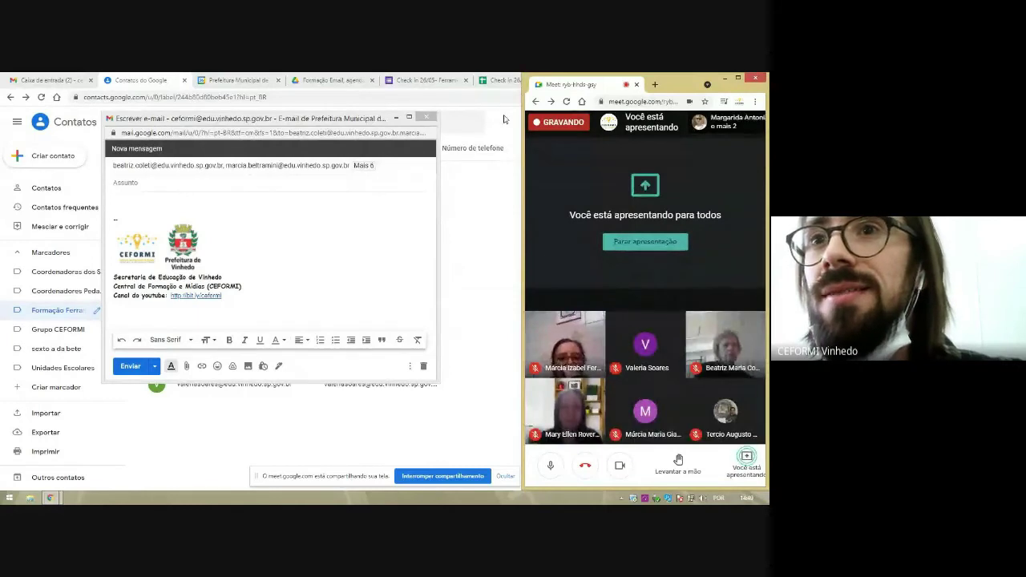
left_click(504, 119)
key("alt+Tab")
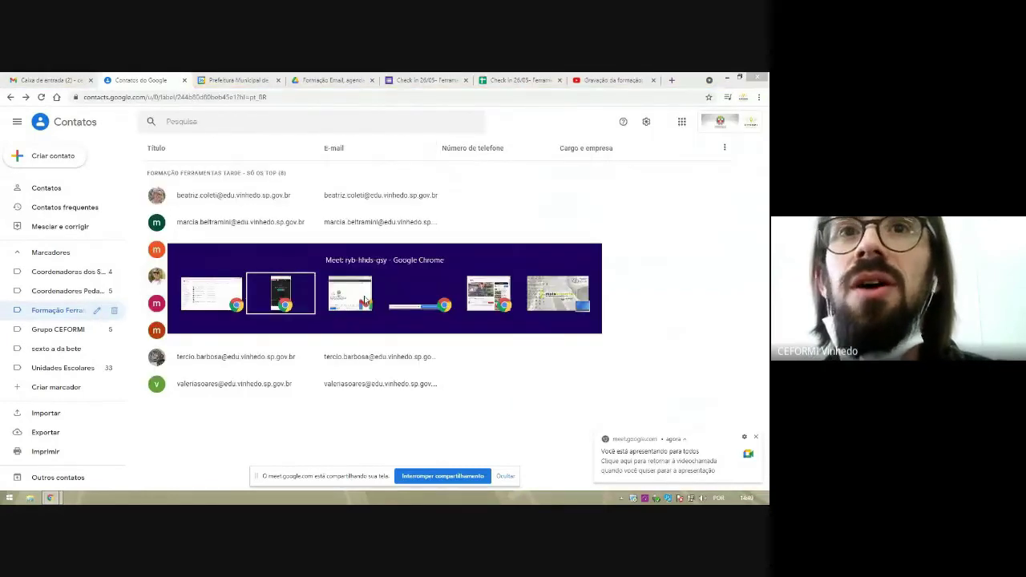
left_click(365, 301)
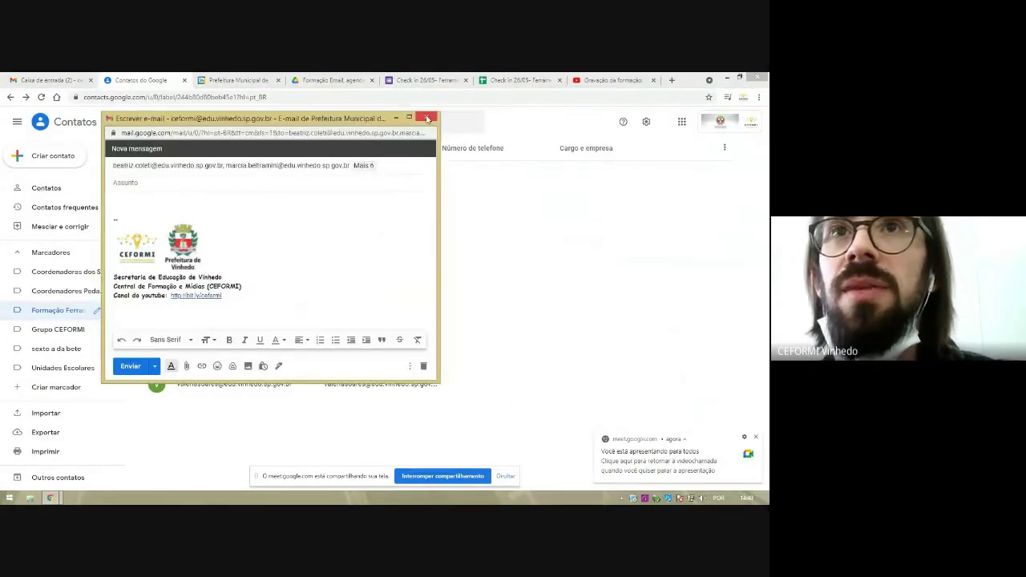
left_click(428, 118)
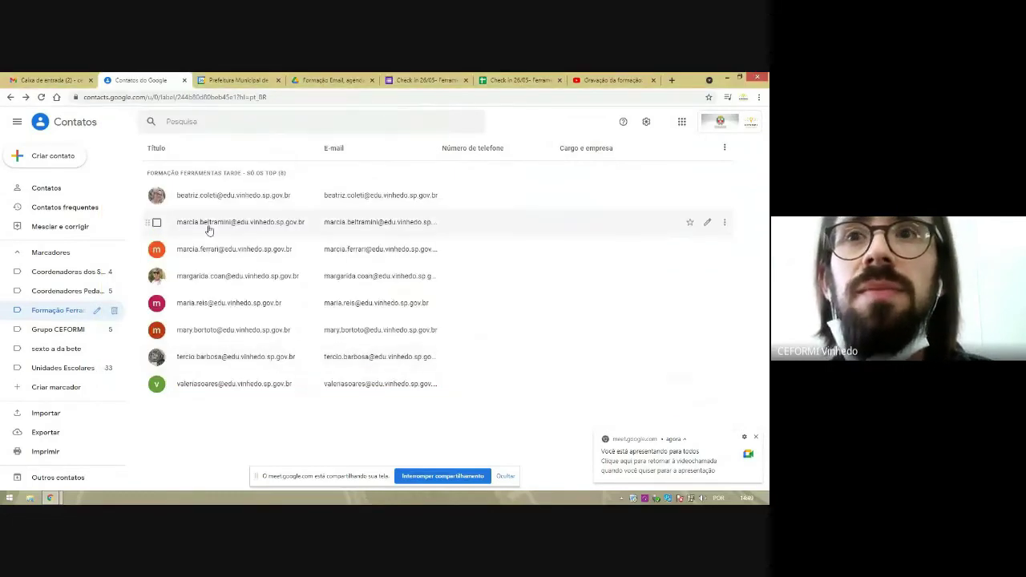
Step: Select all contacts in the Formação Ferramentas label and start a new e-mail addressed to them
left_click(158, 197)
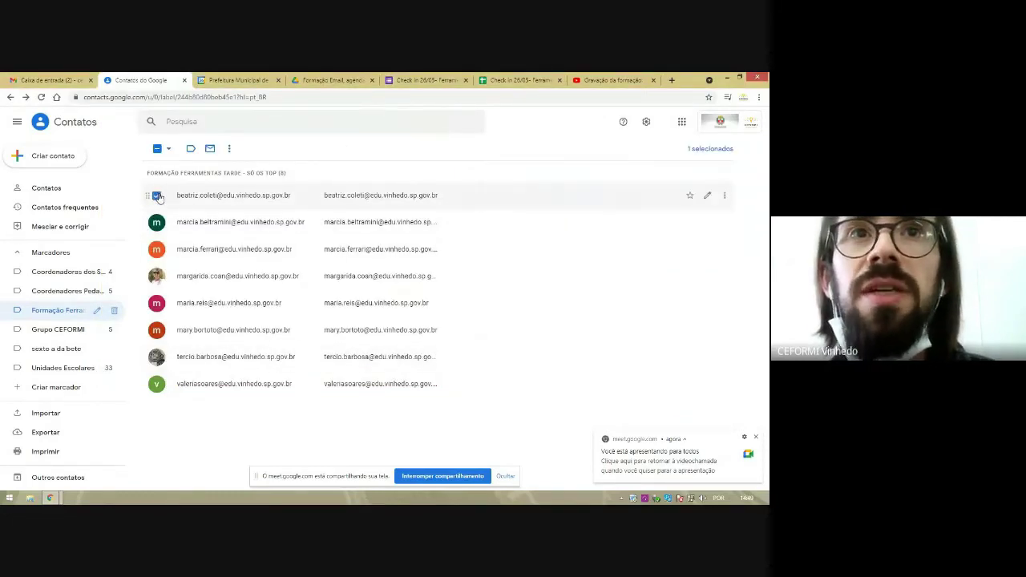
left_click(169, 150)
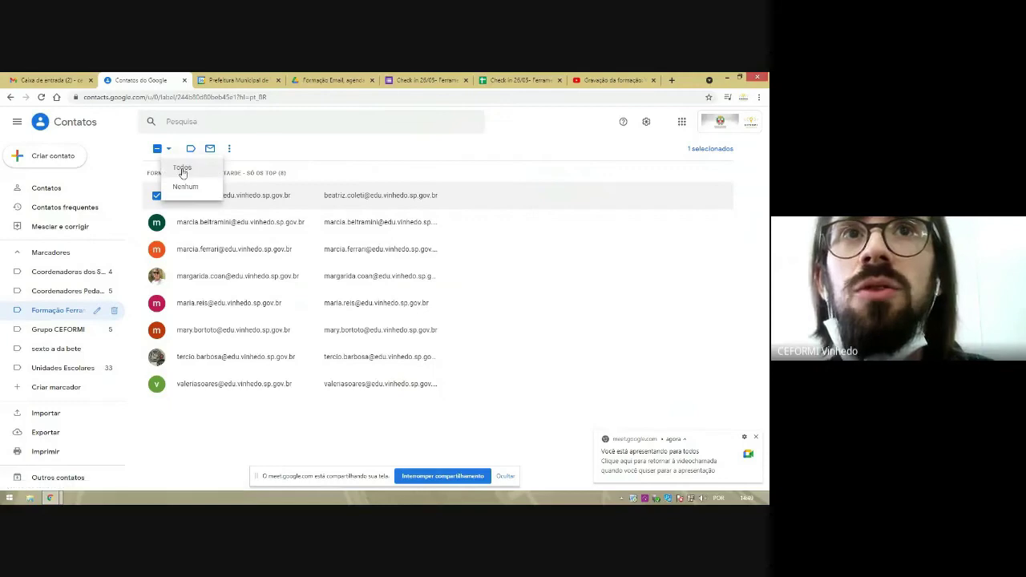
left_click(205, 169)
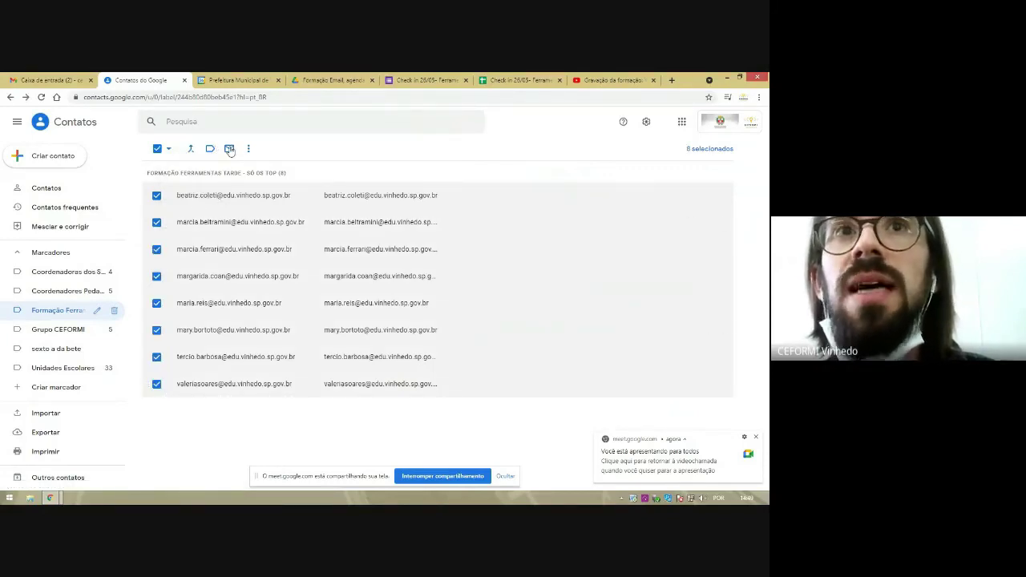
left_click(229, 149)
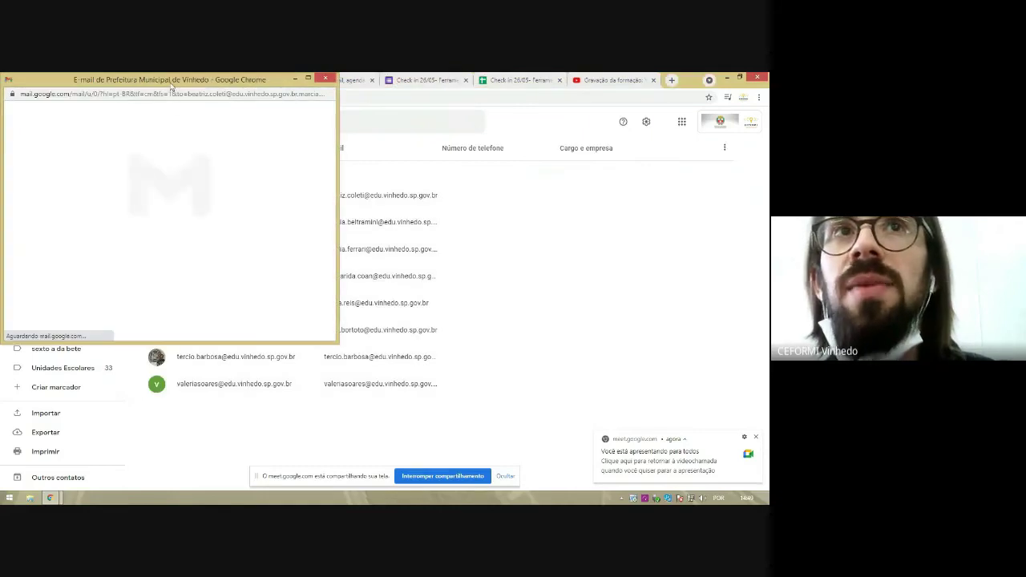
left_click_drag(170, 86, 281, 119)
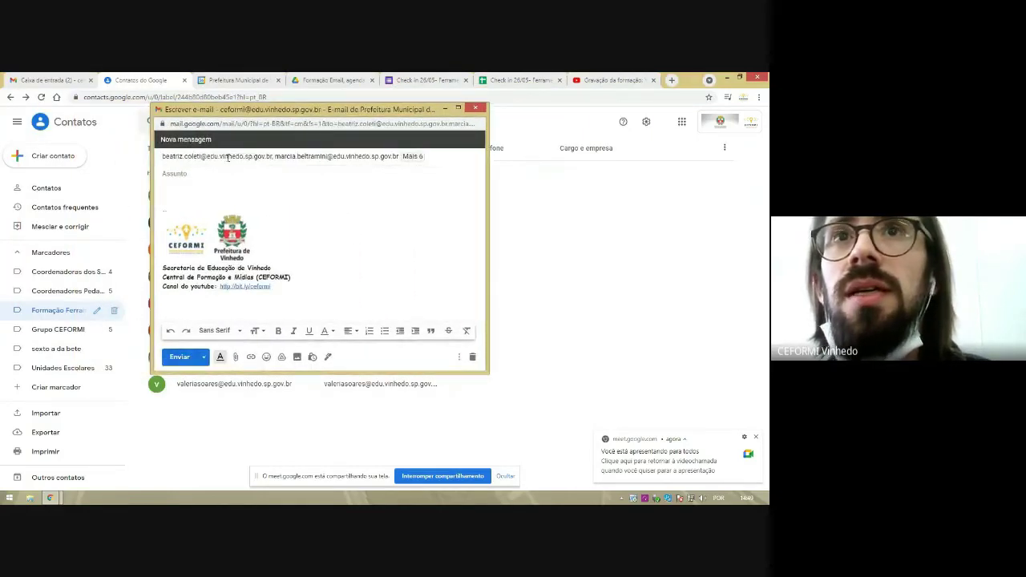
Step: Set the subject of the new e-mail to "Links da Formação"
mouse_move(249, 158)
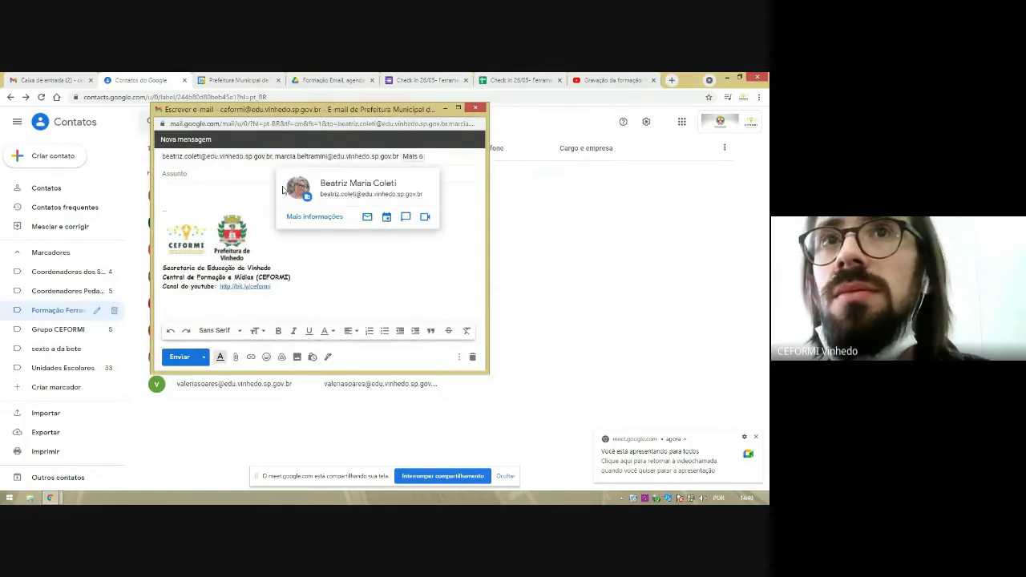
type("Links")
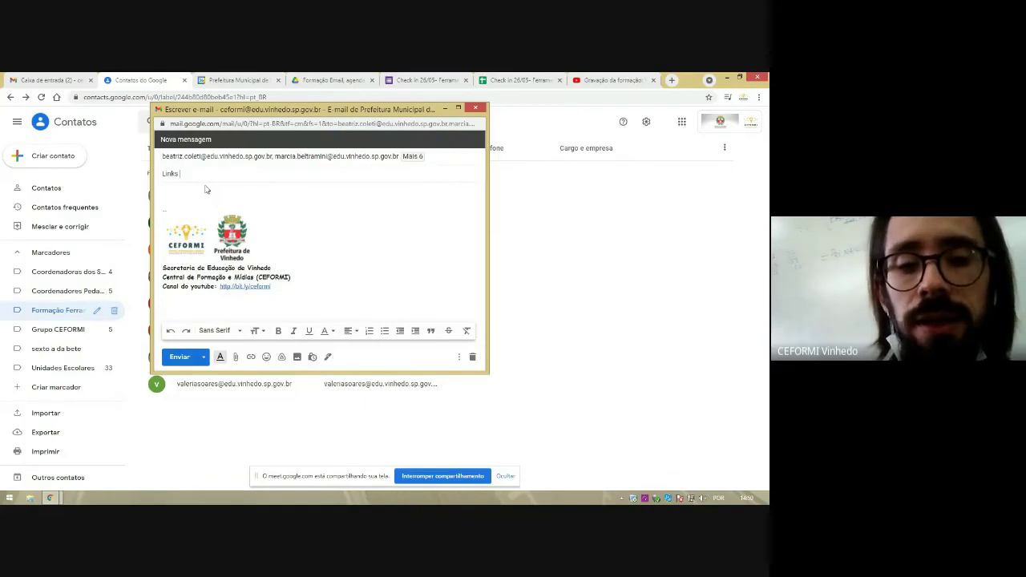
type(" da Form")
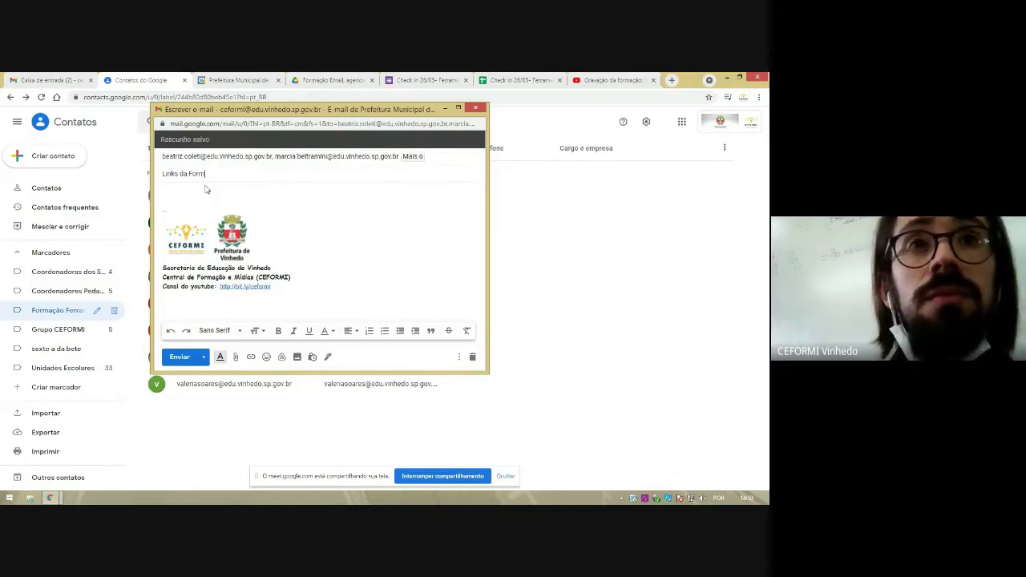
type("ação")
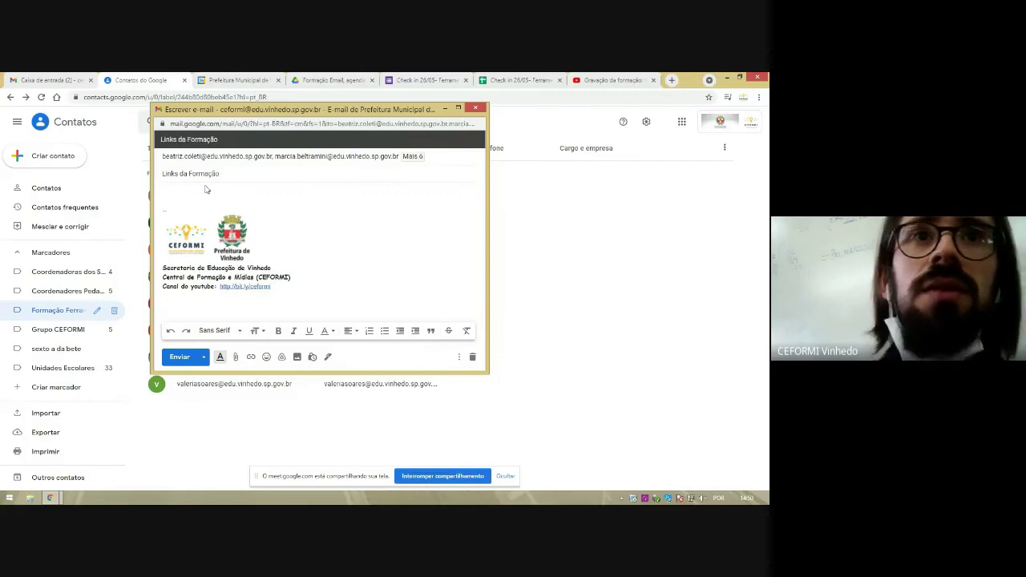
Step: Switch to the Gmail inbox and open the "Links Formação" note in Keep for editing
left_click(50, 81)
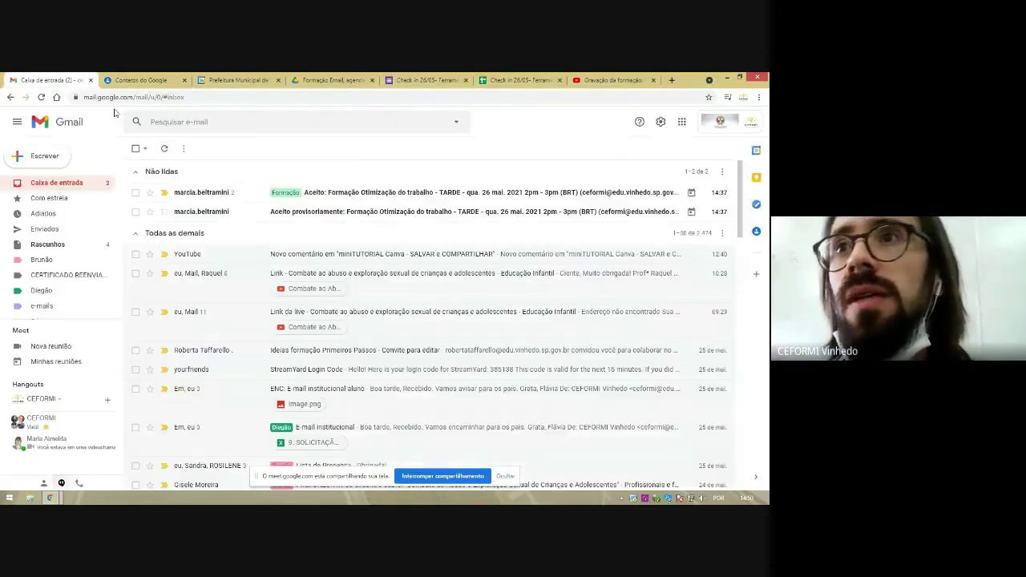
left_click(758, 179)
left_click(690, 265)
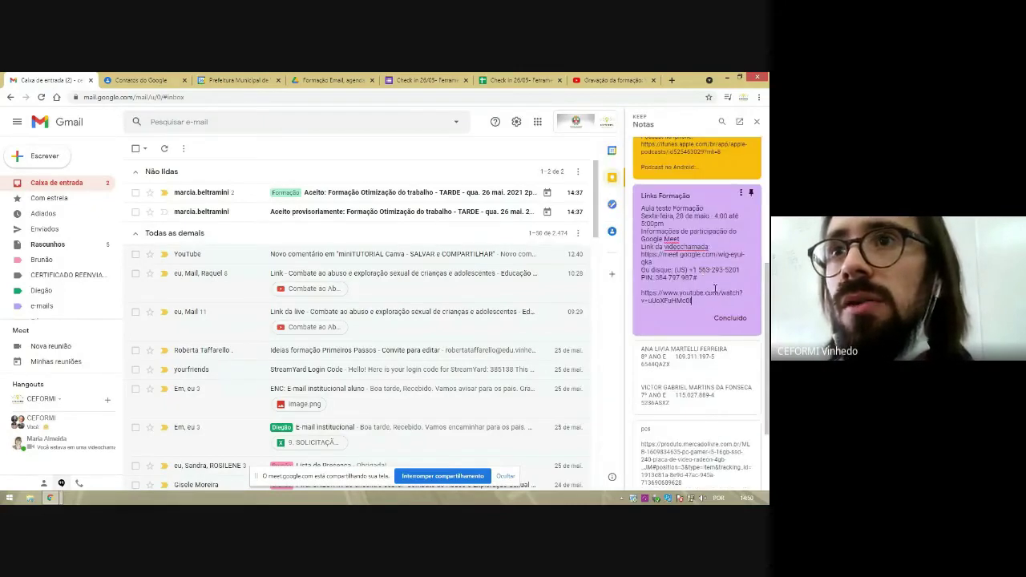